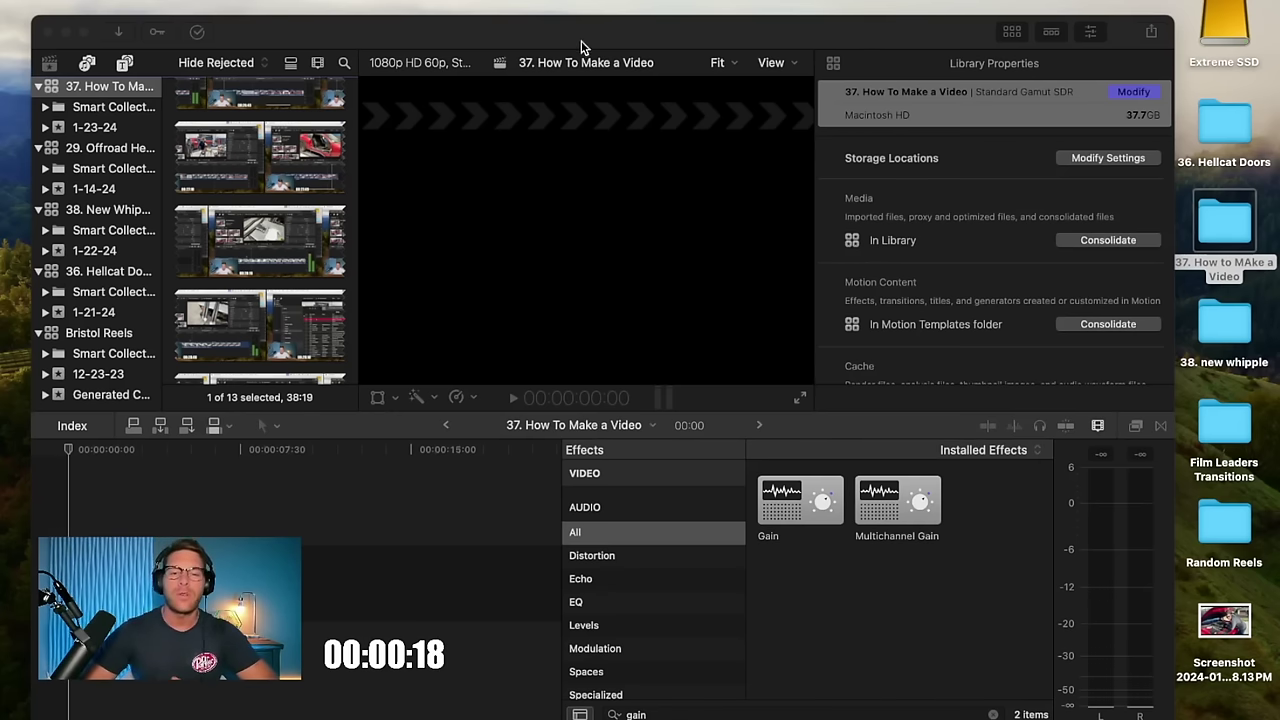
Step: Create a new desktop folder named '39. Install Whipple 1'
left_click_drag(583, 47, 355, 47)
right_click(1088, 292)
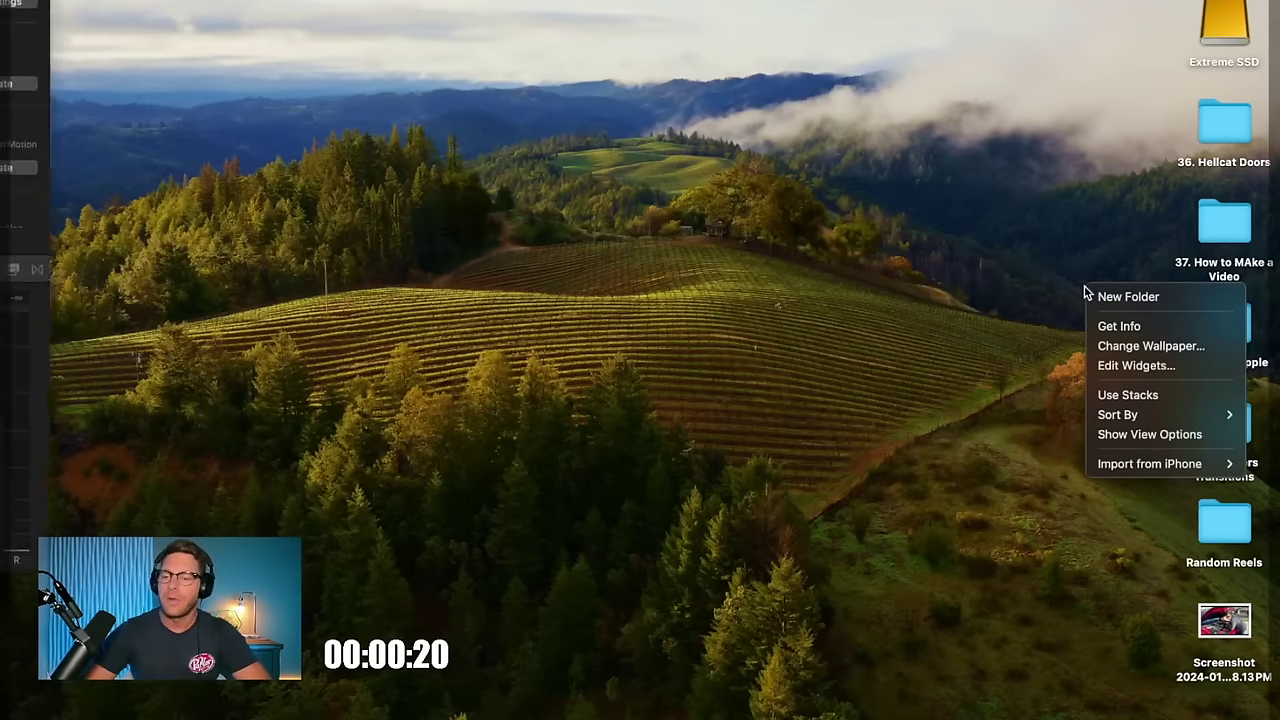
left_click(1099, 296)
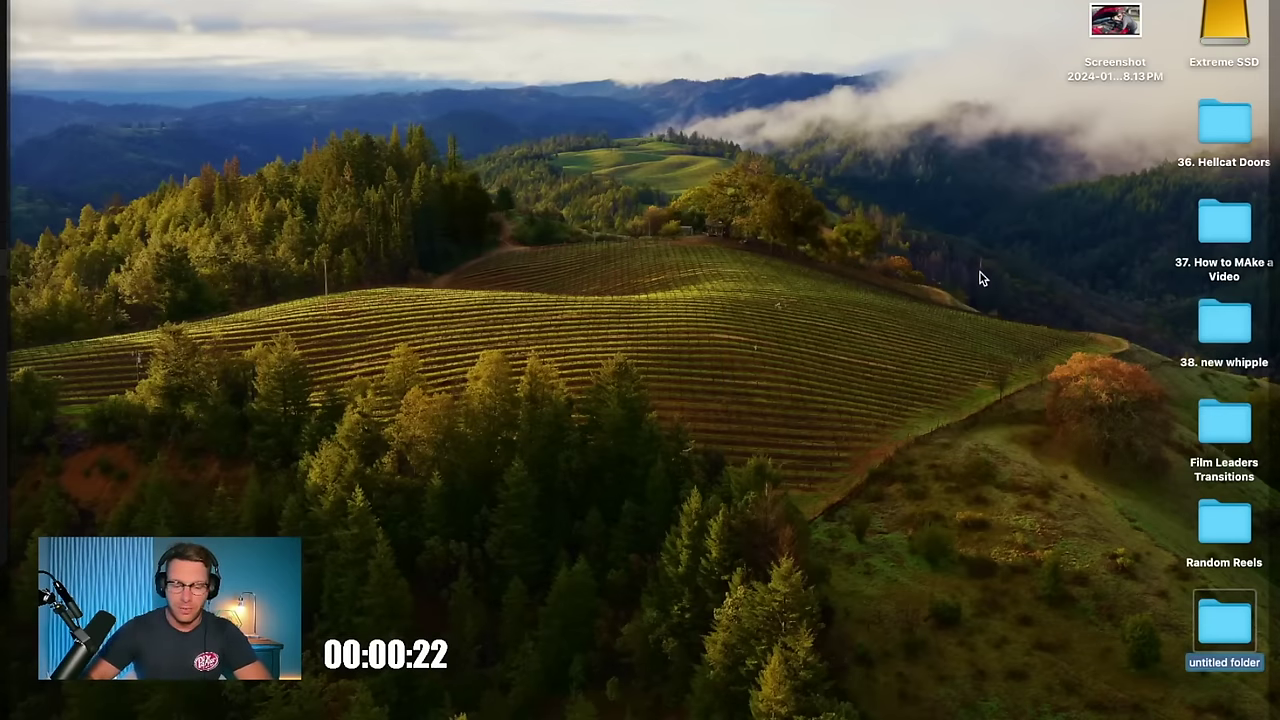
type("39. I")
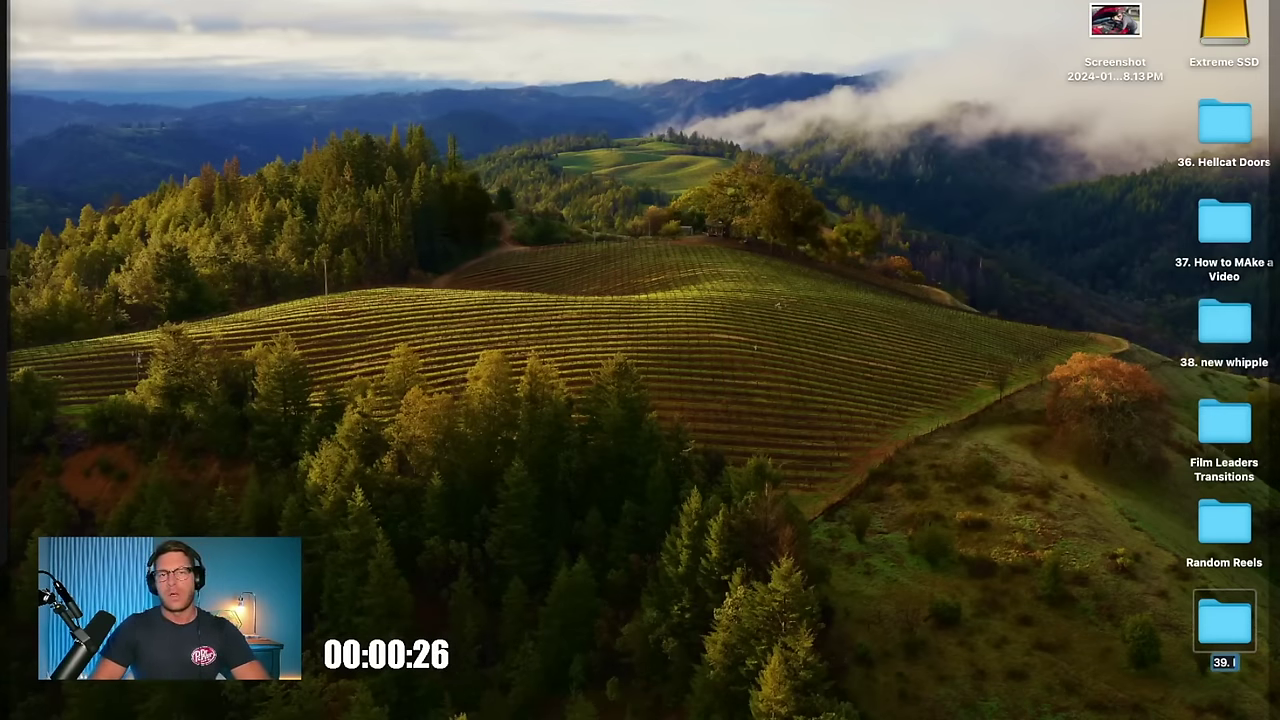
type("nstall Whipple 1")
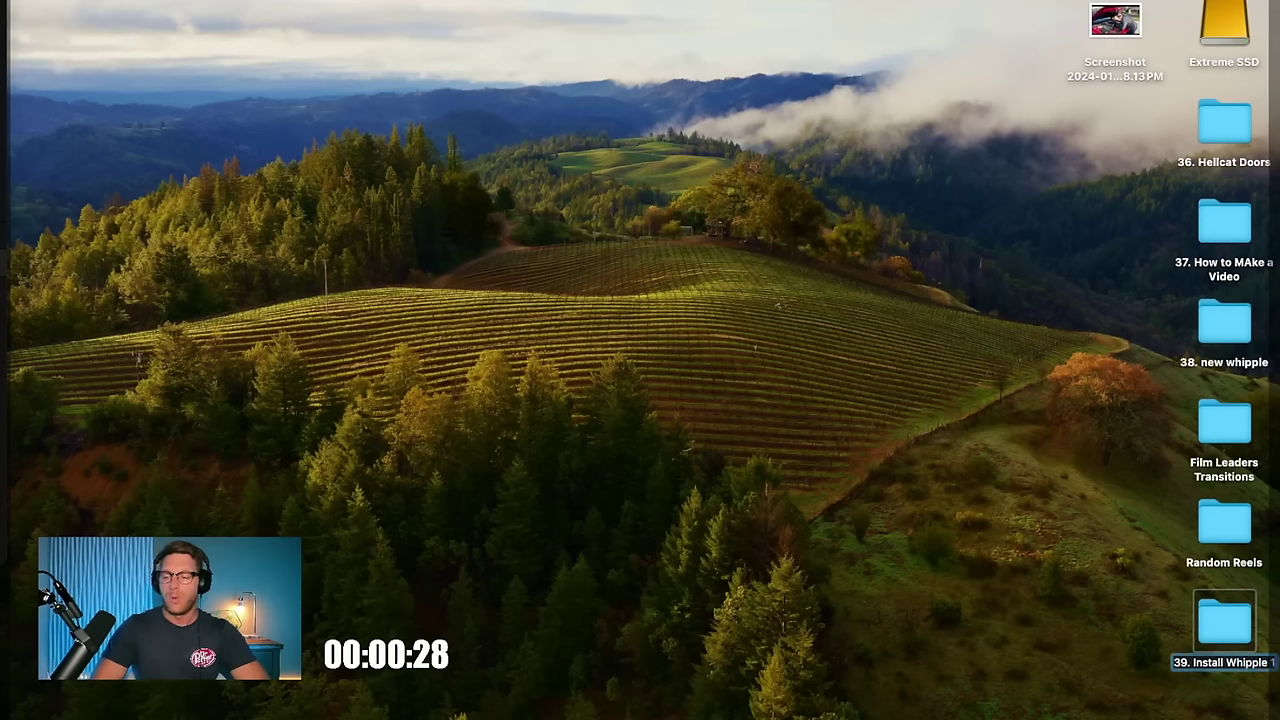
key("Return")
Step: Dismiss the desktop menu and bring Final Cut Pro back with its library list in view
right_click(686, 262)
left_click(822, 537)
right_click(822, 539)
left_click(197, 211)
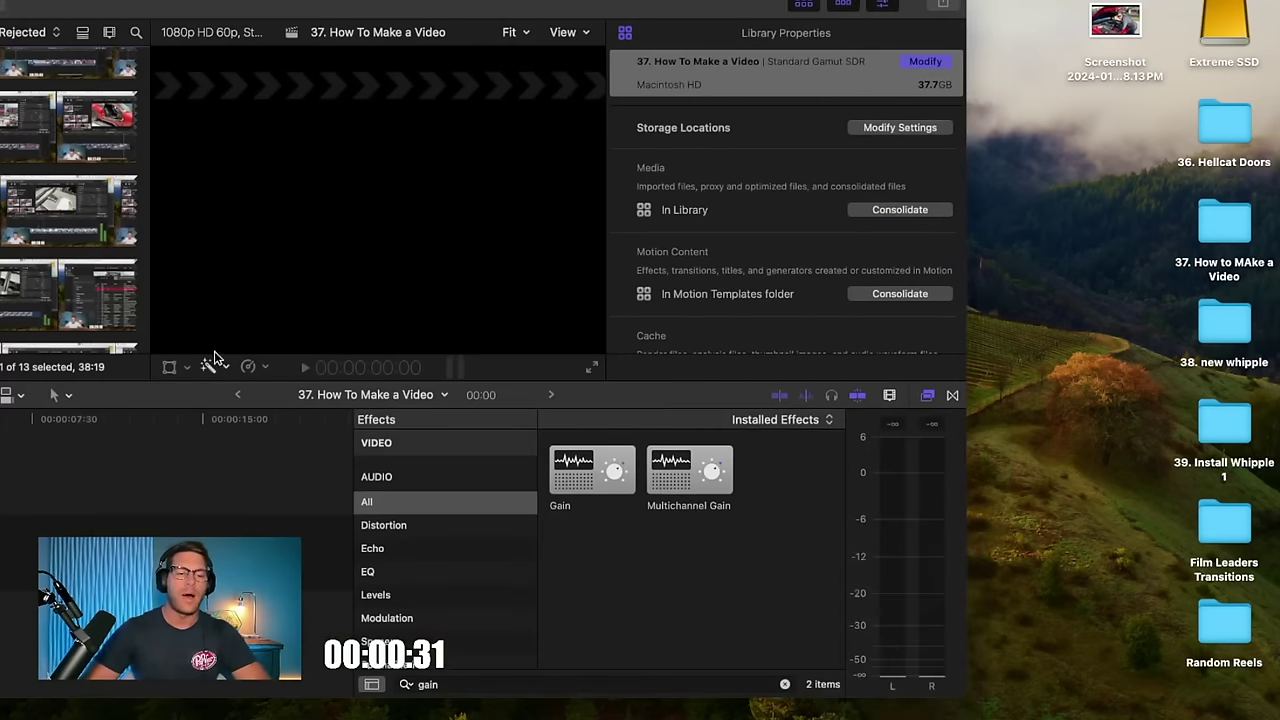
left_click_drag(310, 17, 502, 10)
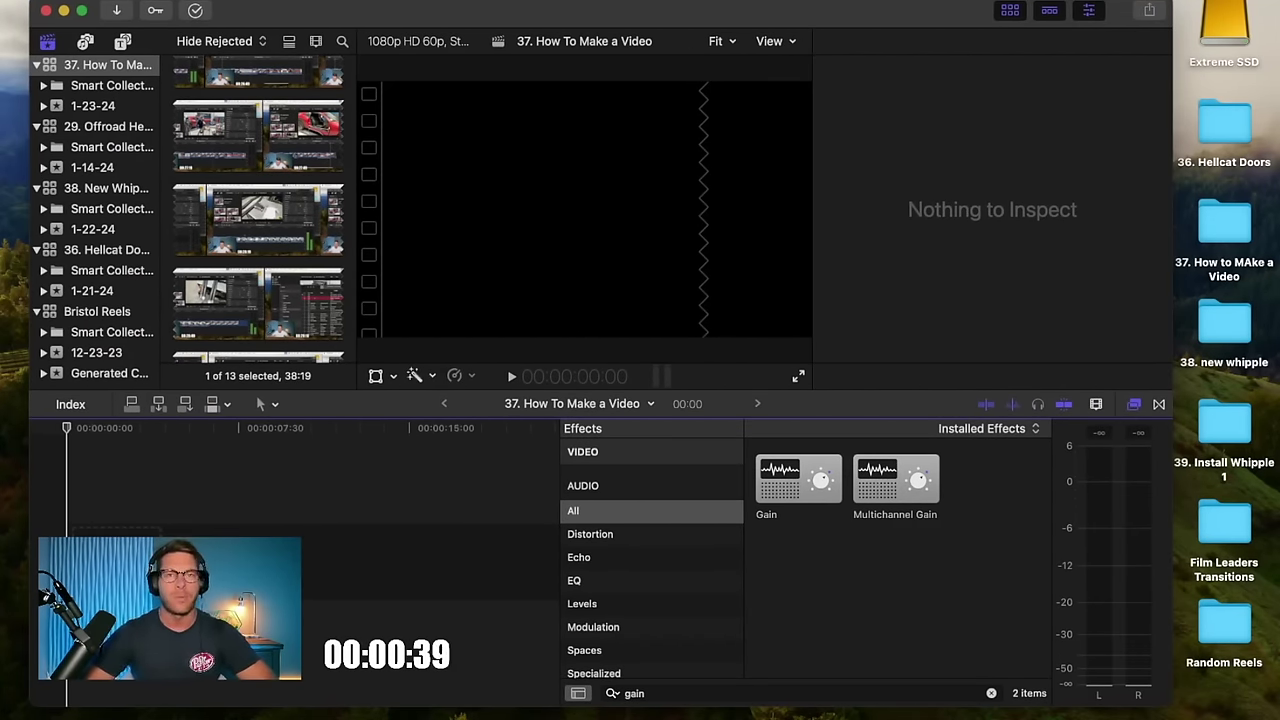
Step: Create library '39. Install Whipple 1' via File > New > Library, saved in the matching desktop folder
left_click(140, 0)
mouse_move(300, 0)
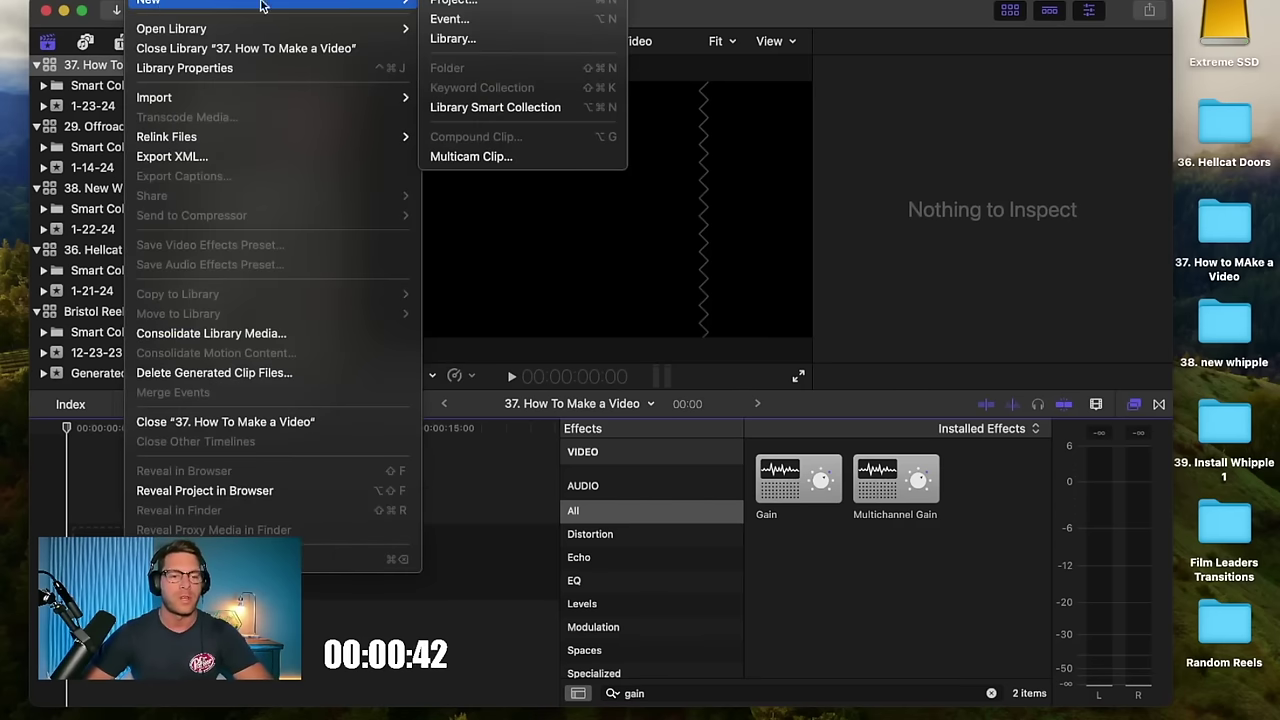
left_click(450, 38)
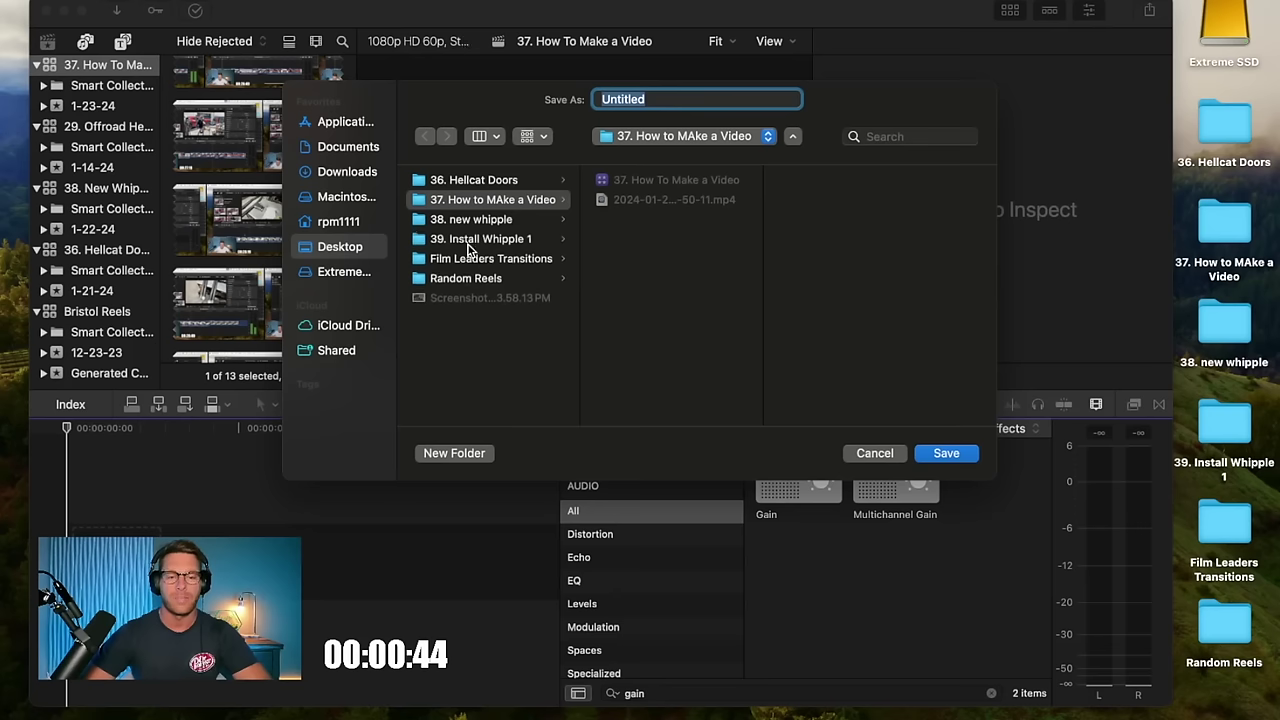
left_click(455, 238)
double_click(660, 100)
type("39. Install Whipple 1")
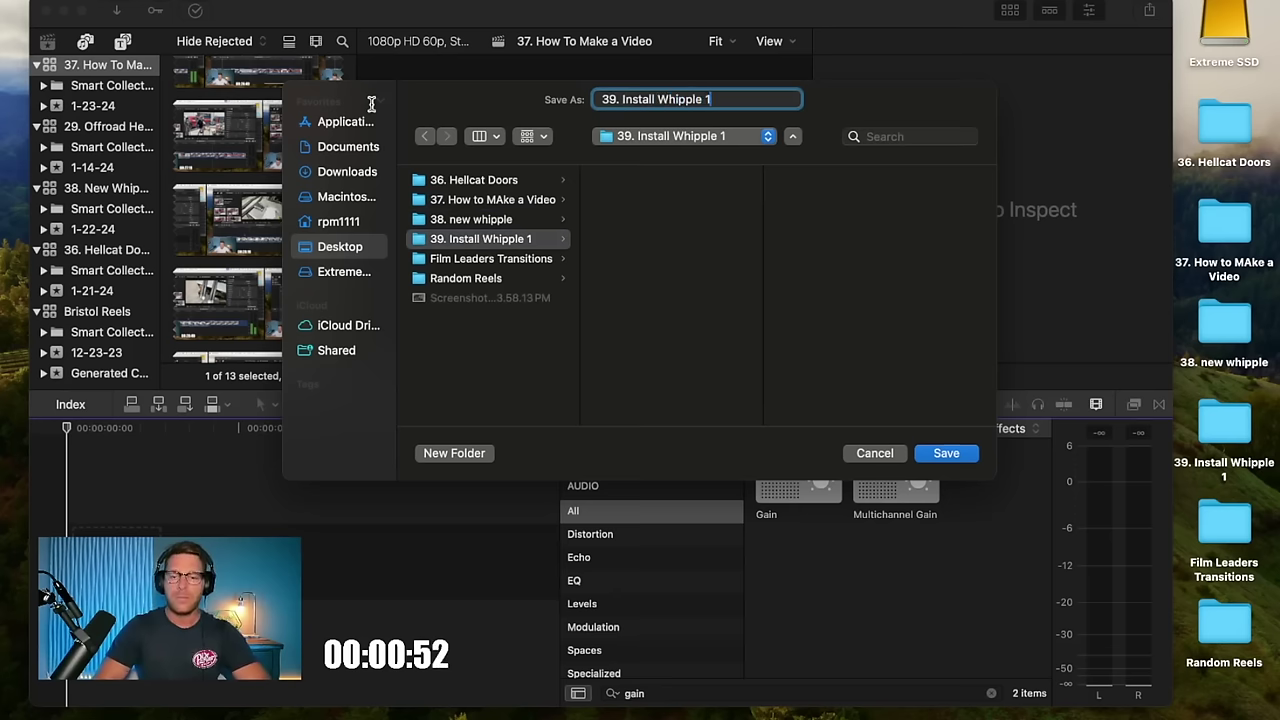
key("Return")
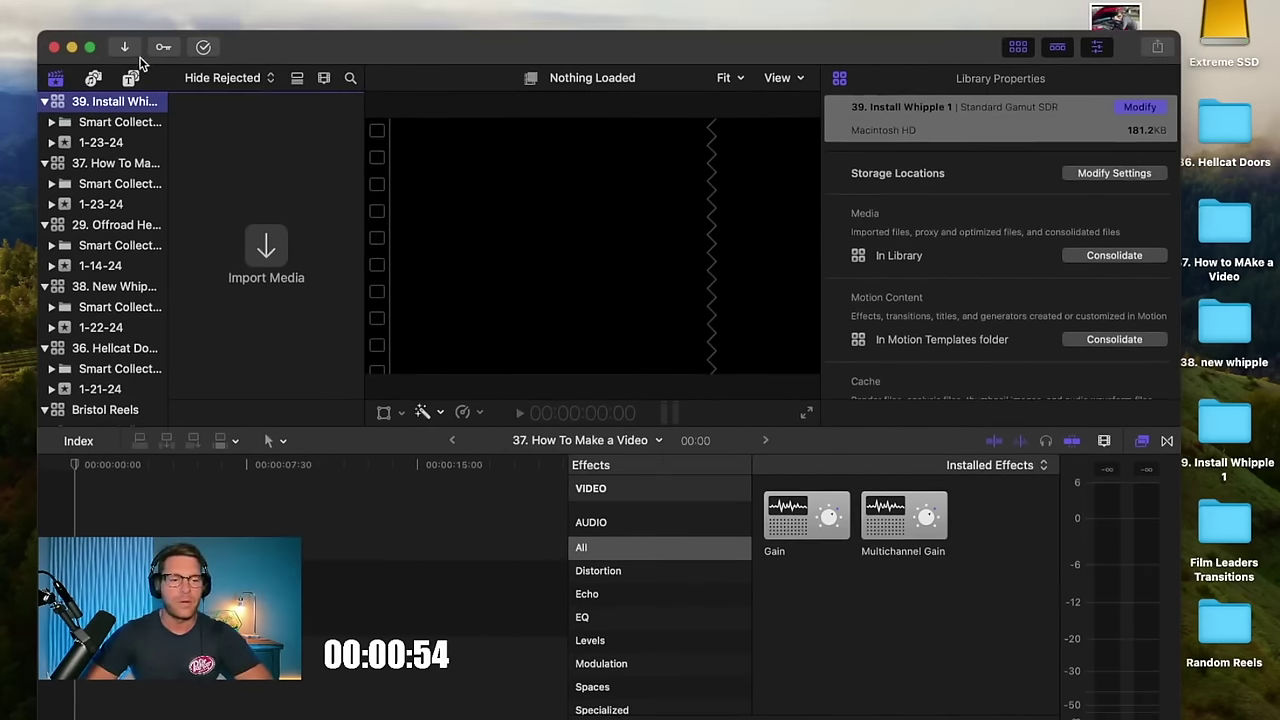
Step: Open Import Media on Macintosh HD and sort files by Content Created, newest first
left_click(127, 48)
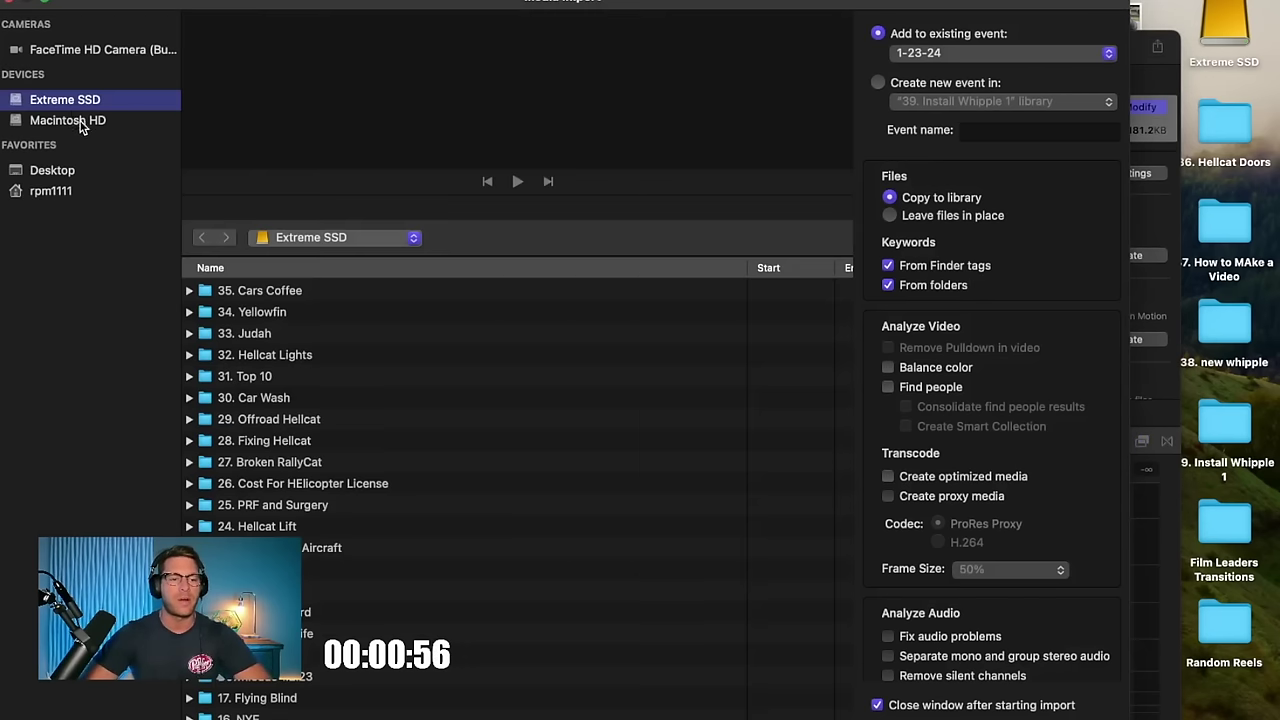
left_click(82, 121)
scroll(222, 428, "down", 10)
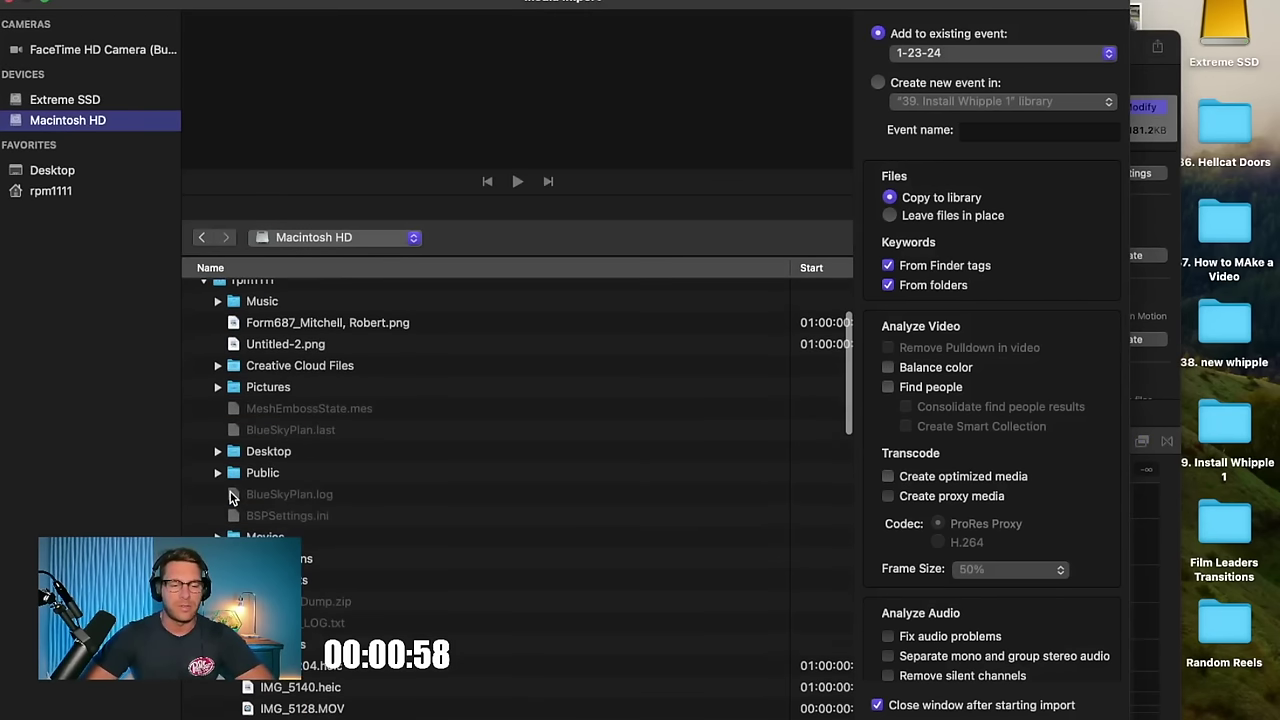
scroll(560, 440, "right", 4)
scroll(700, 300, "right", 3)
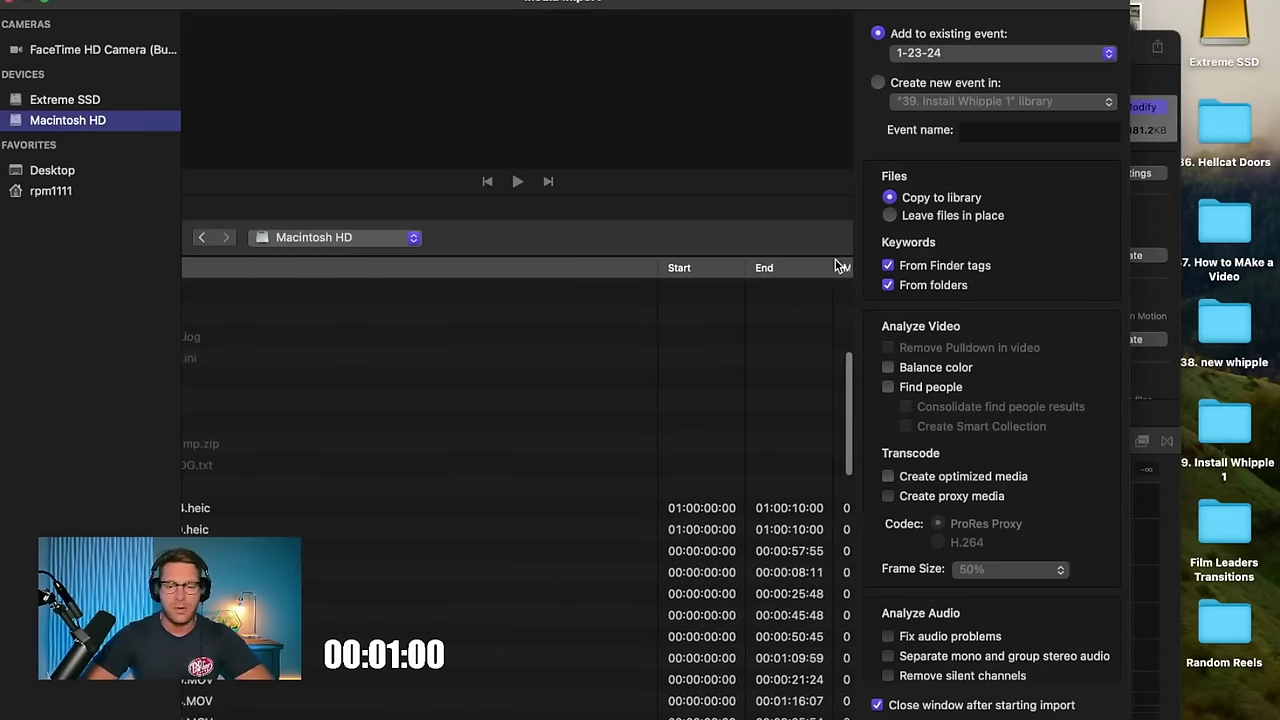
scroll(486, 263, "right", 5)
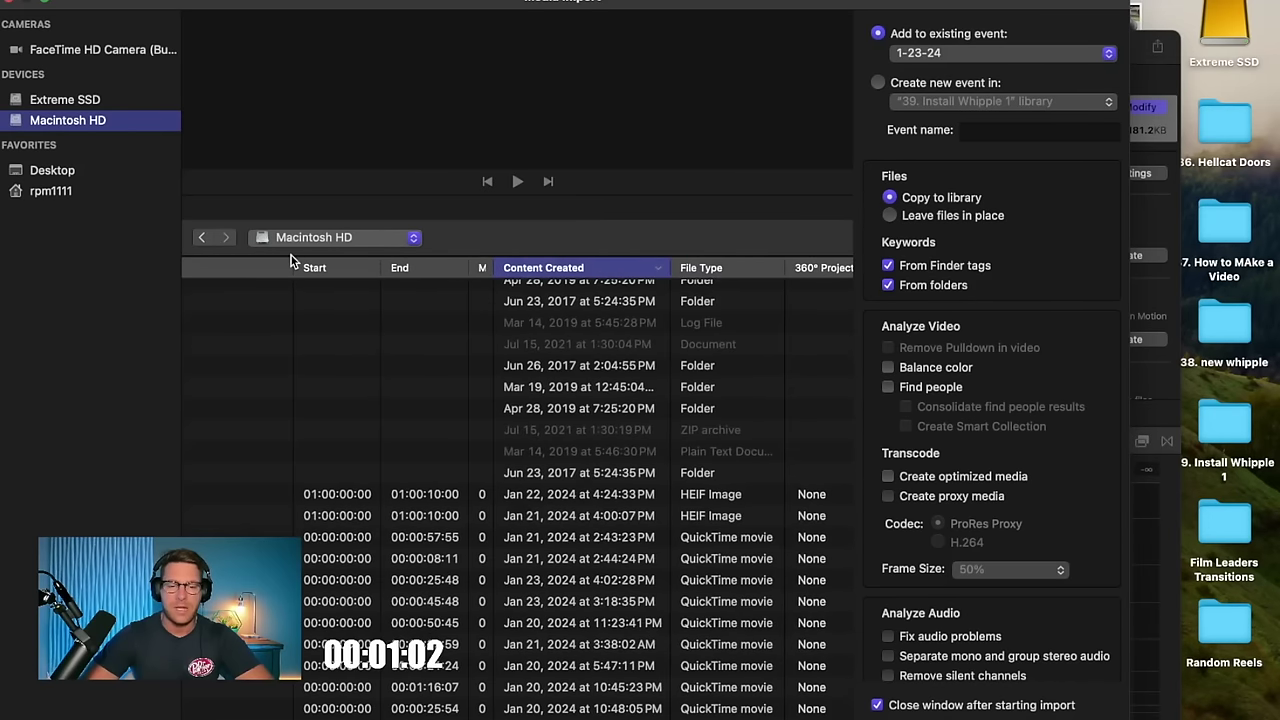
left_click(620, 270)
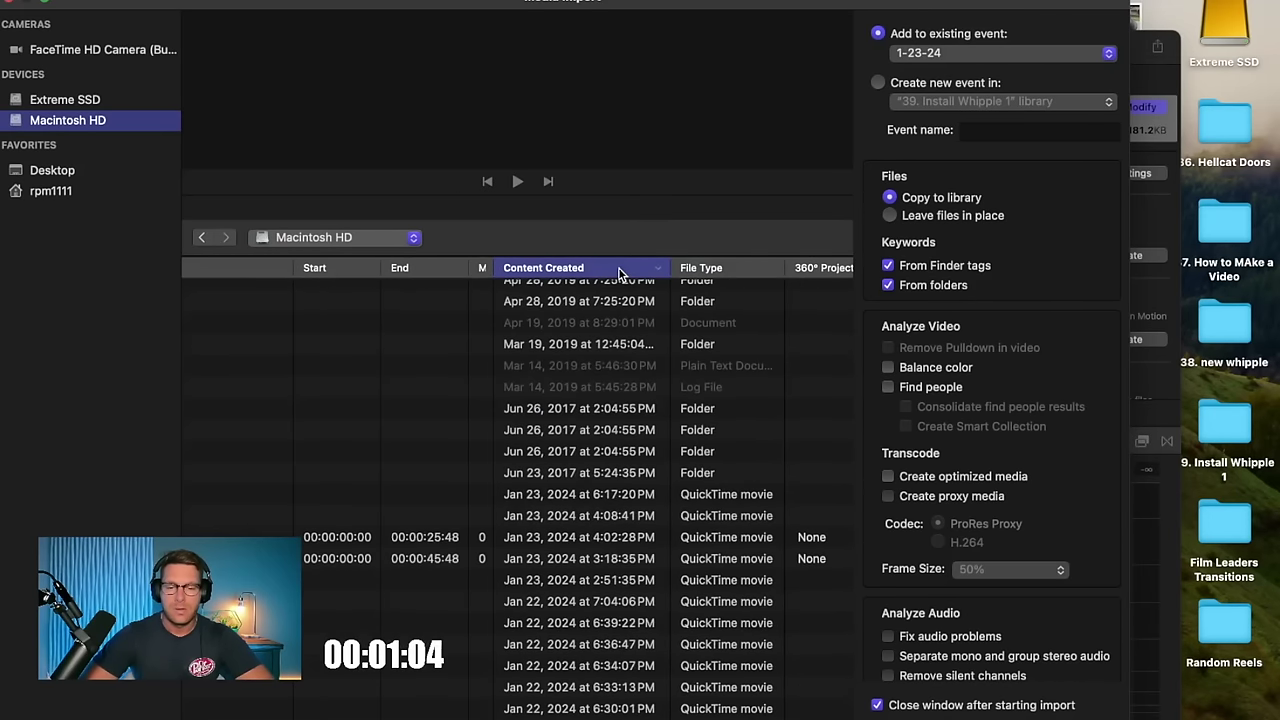
scroll(630, 300, "left", 4)
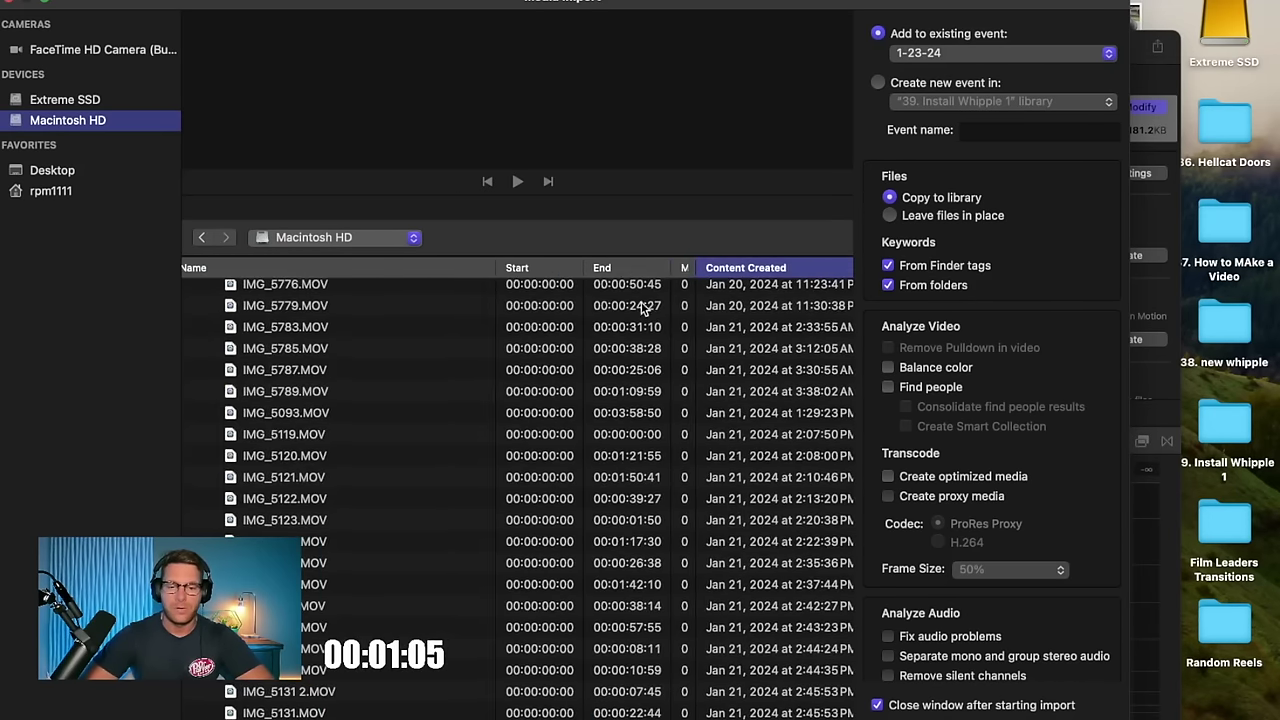
left_click(713, 268)
Step: Select IMG_5251 through IMG_5247 in Downloads and import them into the 1-23-24 event
scroll(644, 391, "down", 3)
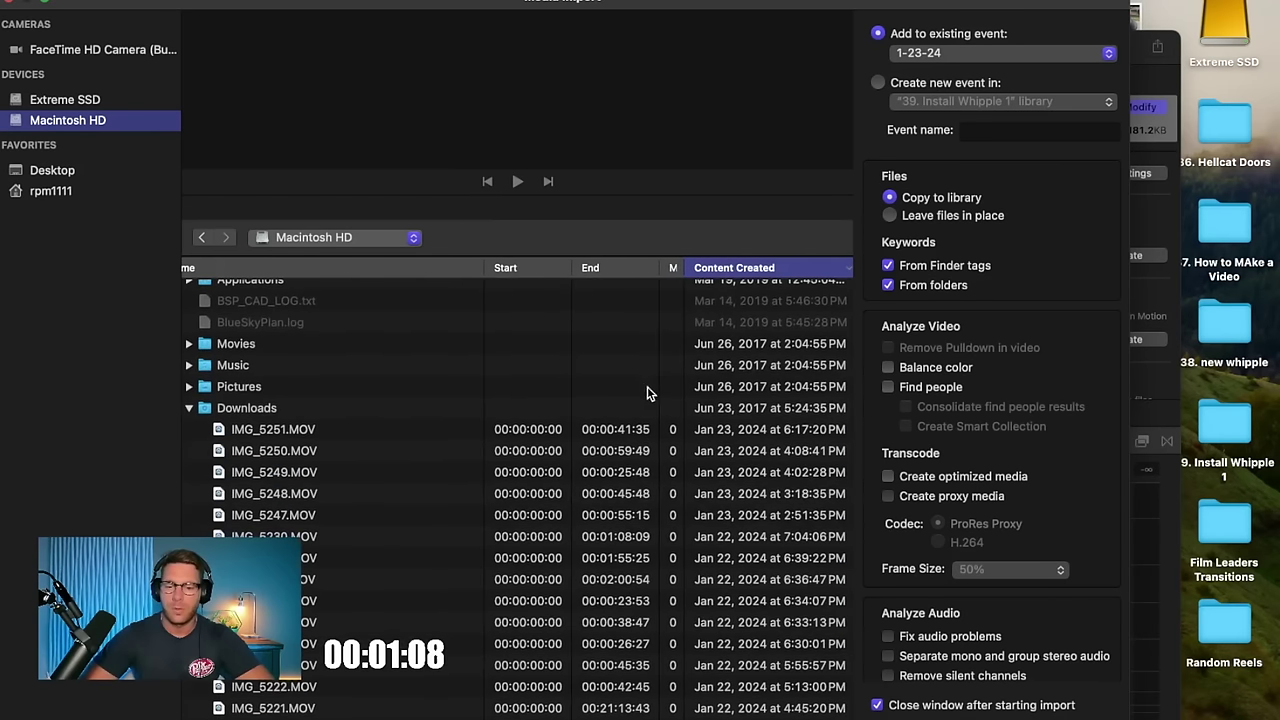
left_click(563, 447)
key("Up")
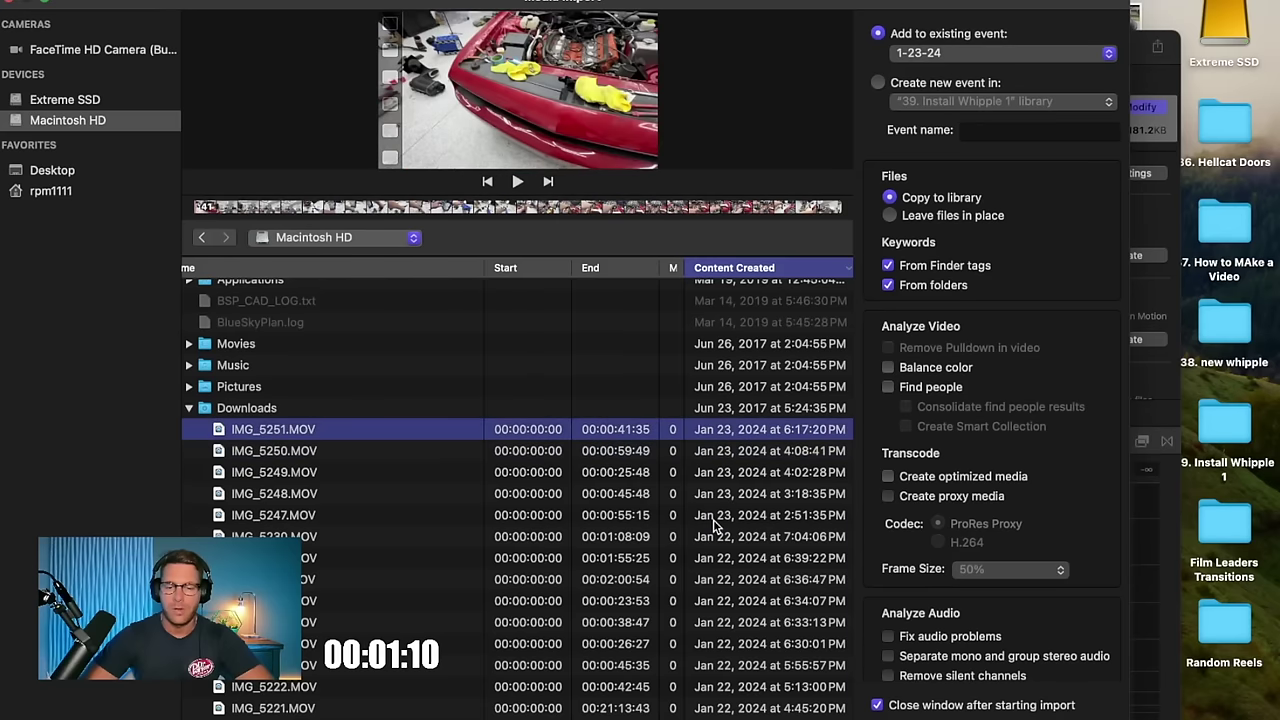
scroll(712, 500, "down", 3)
left_click(728, 446, "shift")
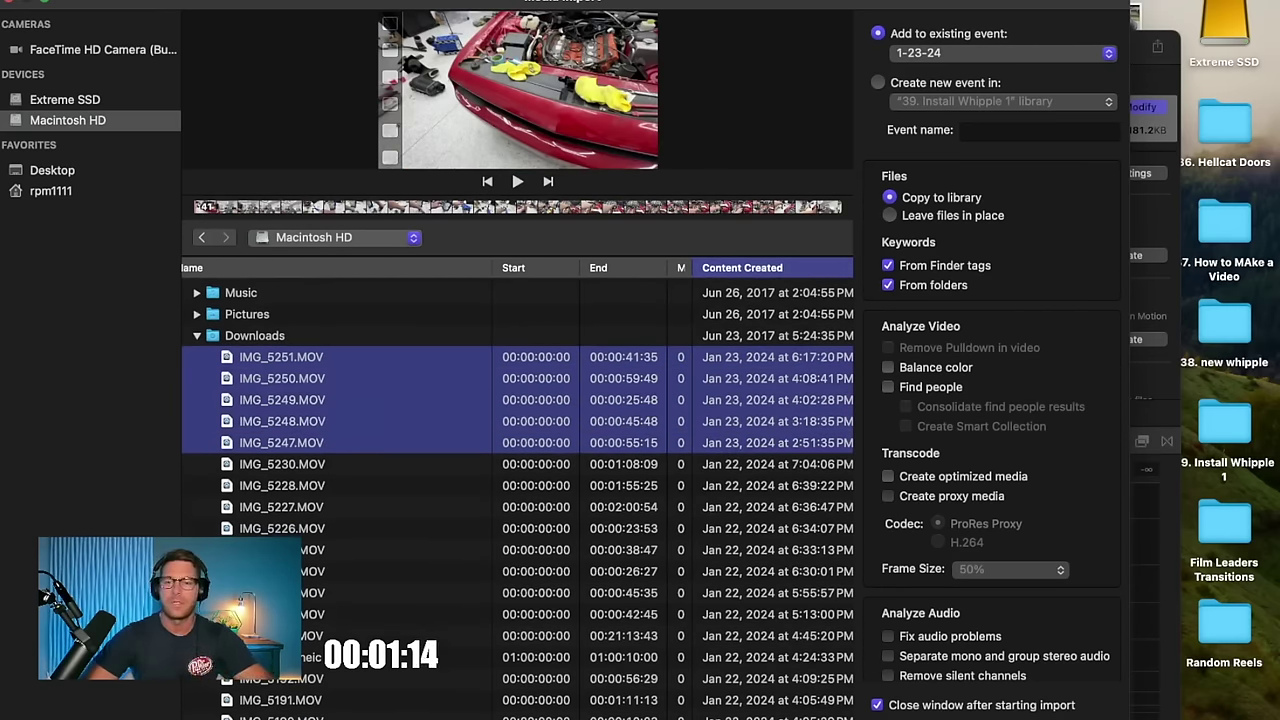
key("Return")
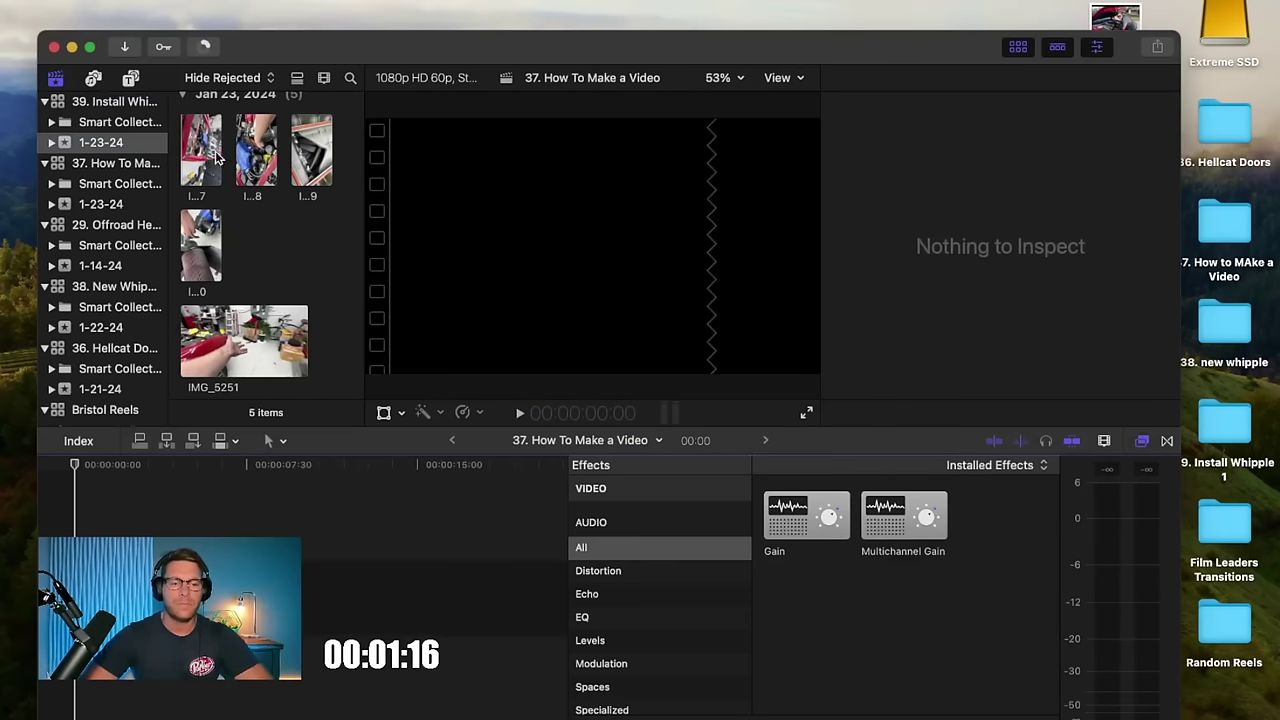
Step: Drag all five clips into the 37. How To Make a Video timeline, allow copying, and play it
scroll(262, 180, "up", 1)
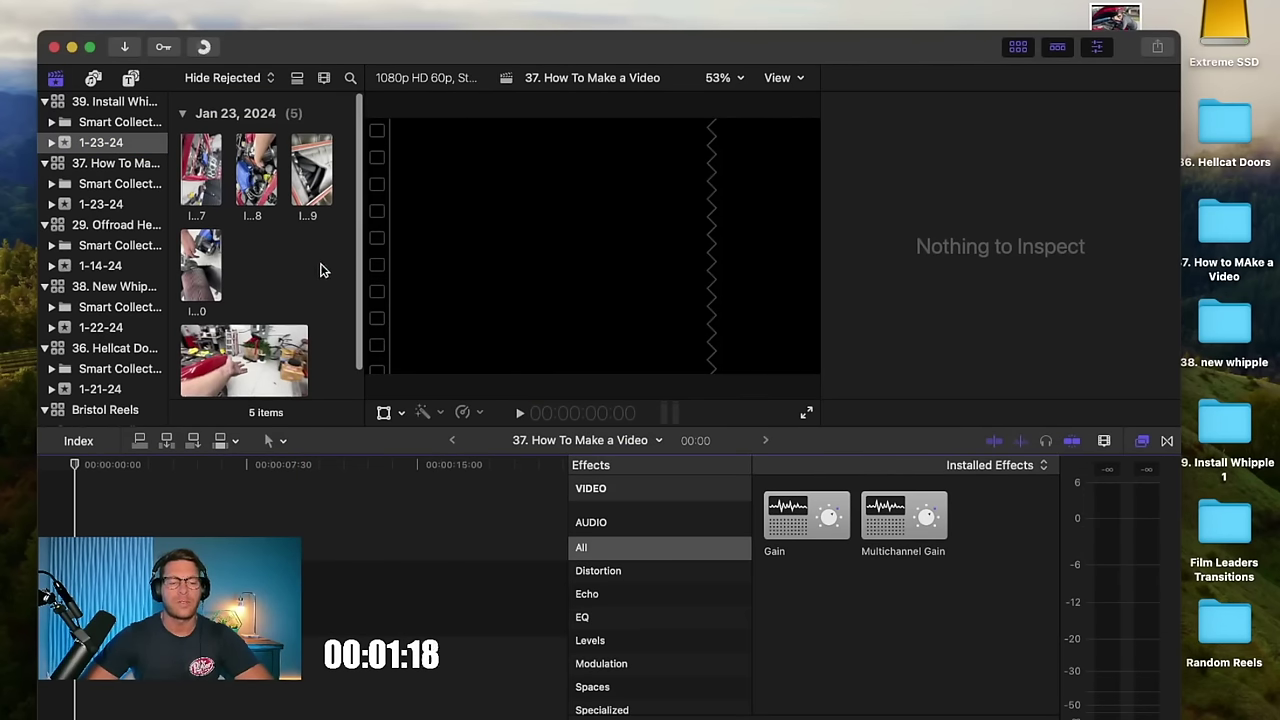
key("super+a")
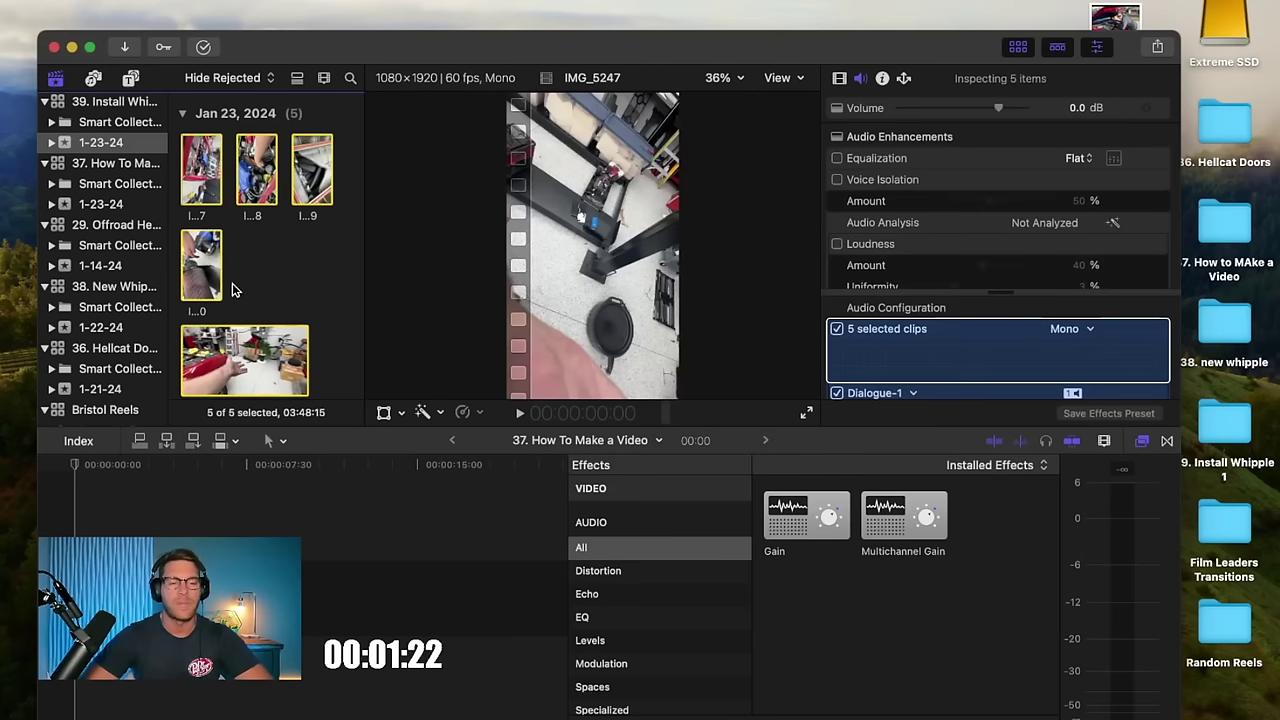
left_click_drag(214, 276, 250, 545)
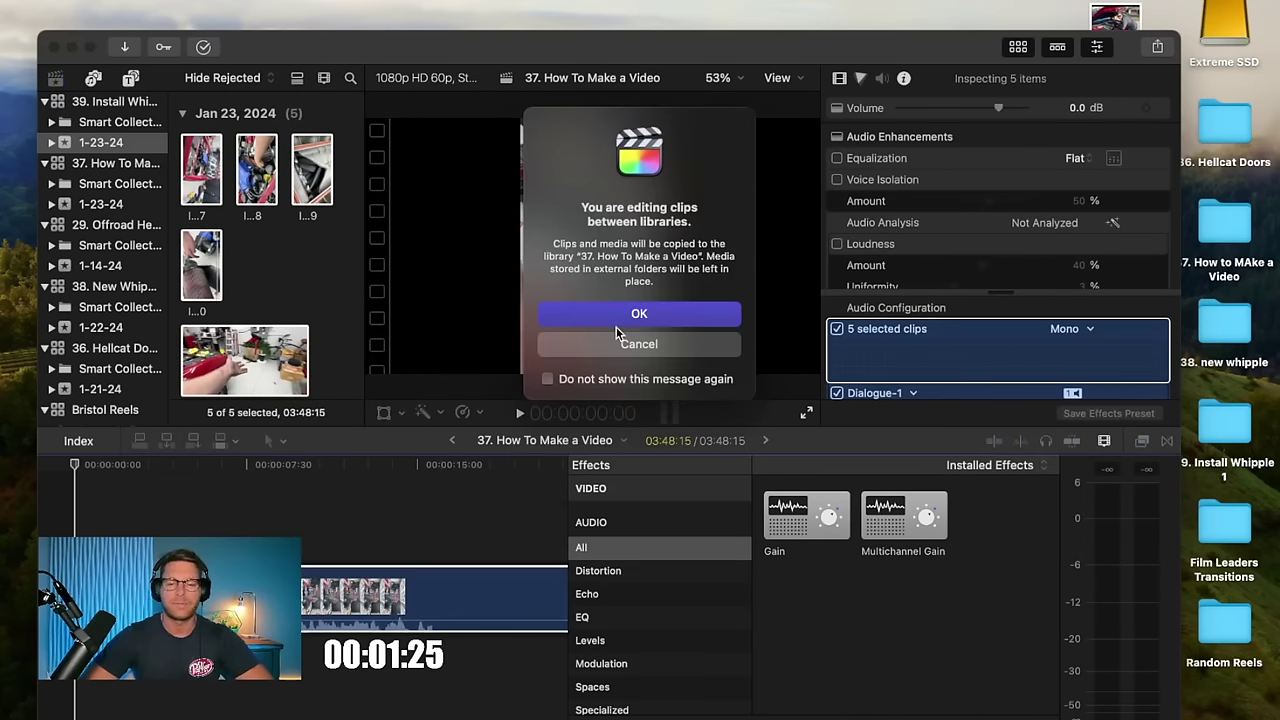
left_click(638, 314)
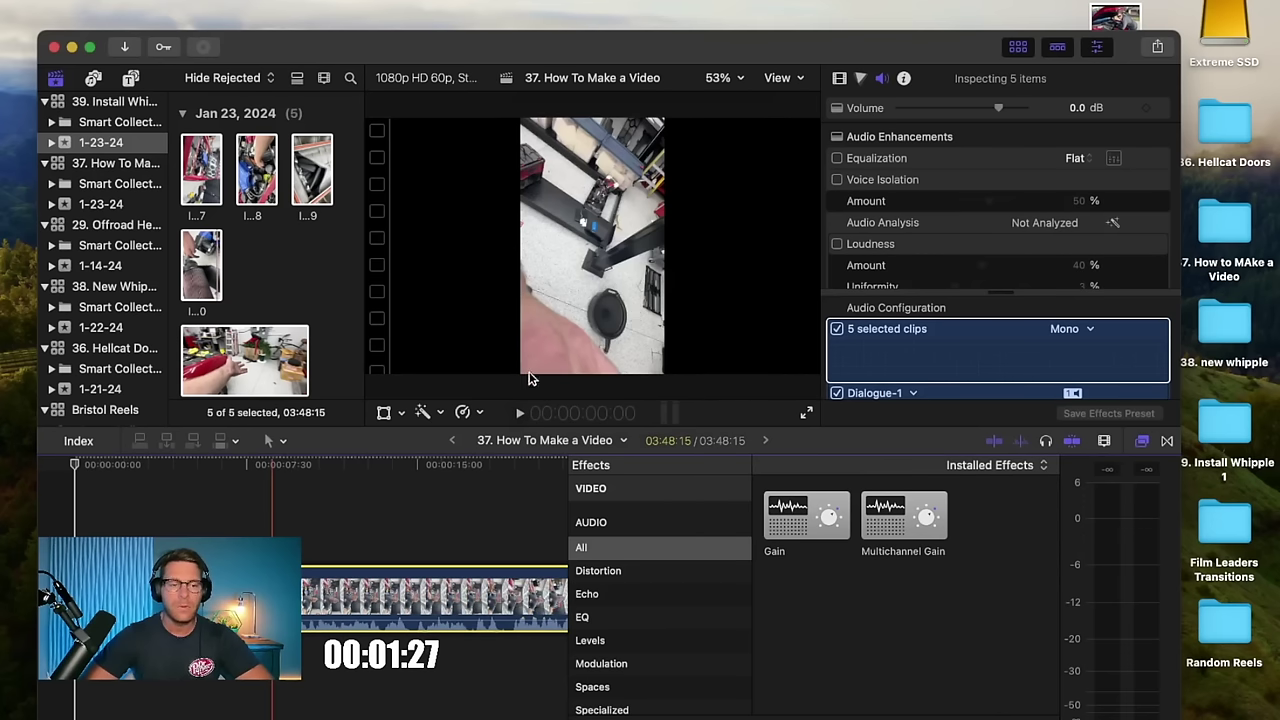
key("space")
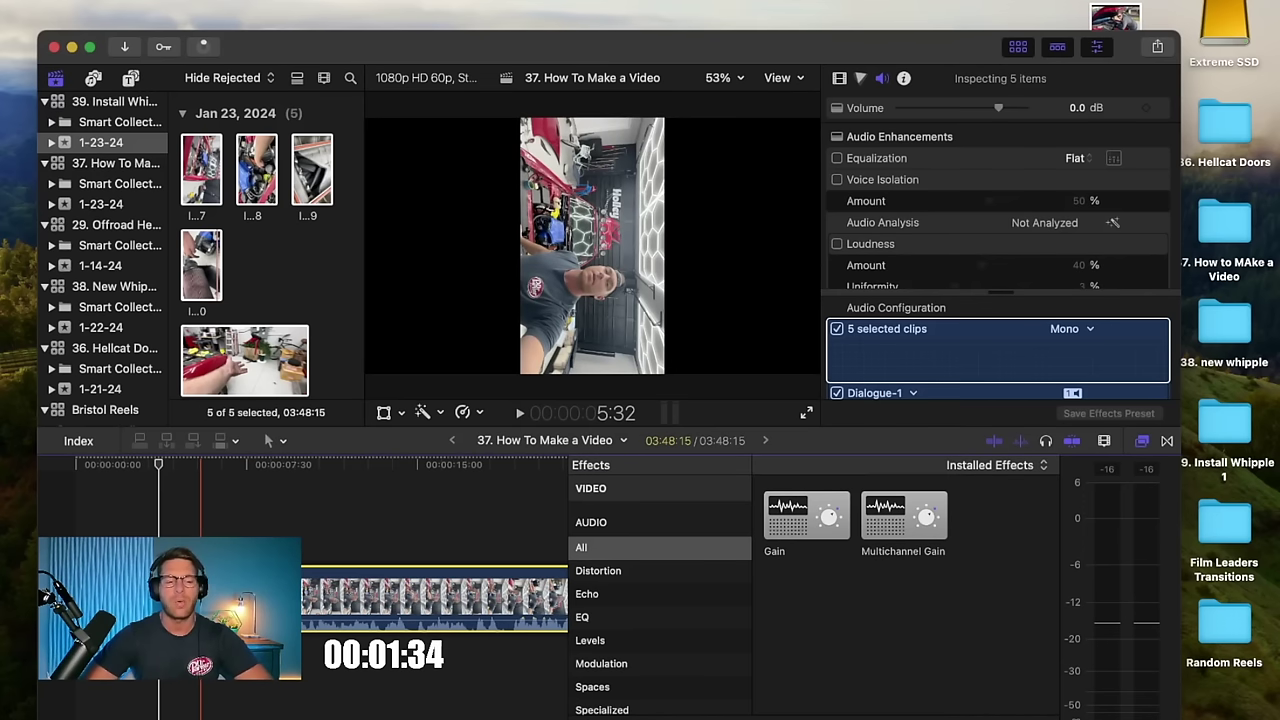
Step: Set Rotation 90 and Scale 180 in the Video Inspector, then deselect the clips
left_click(839, 79)
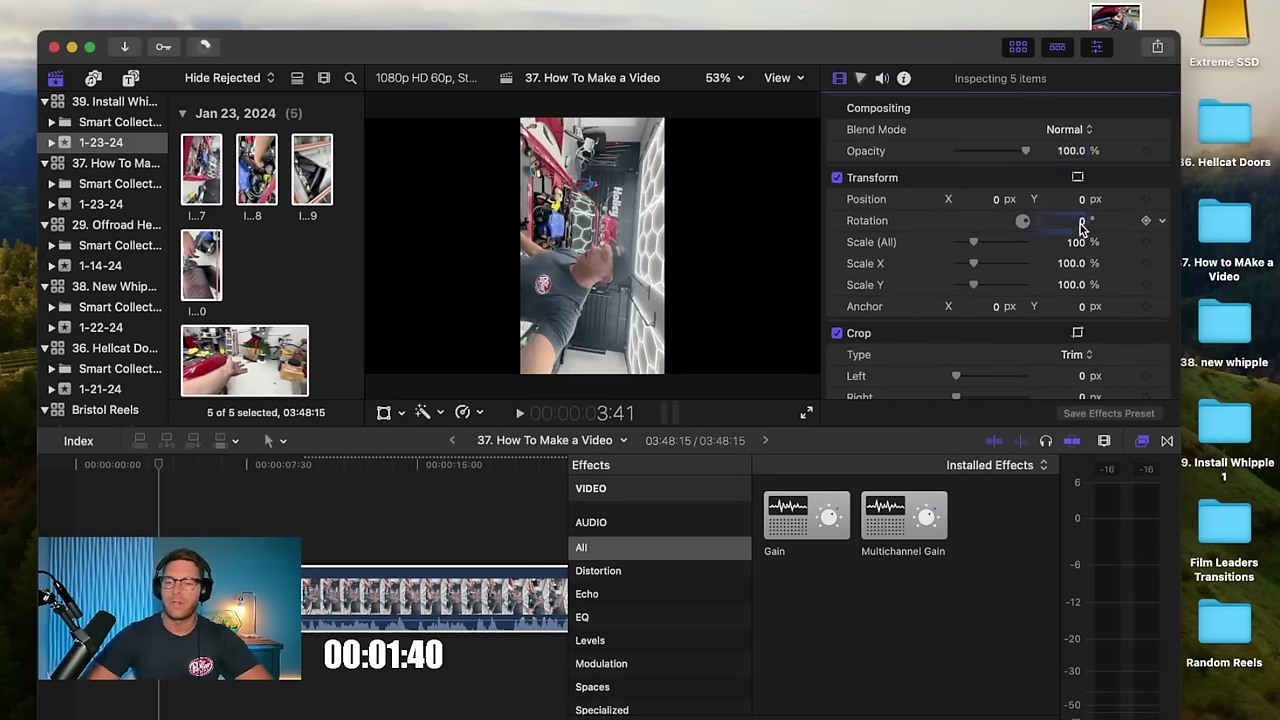
type("90")
key("Return")
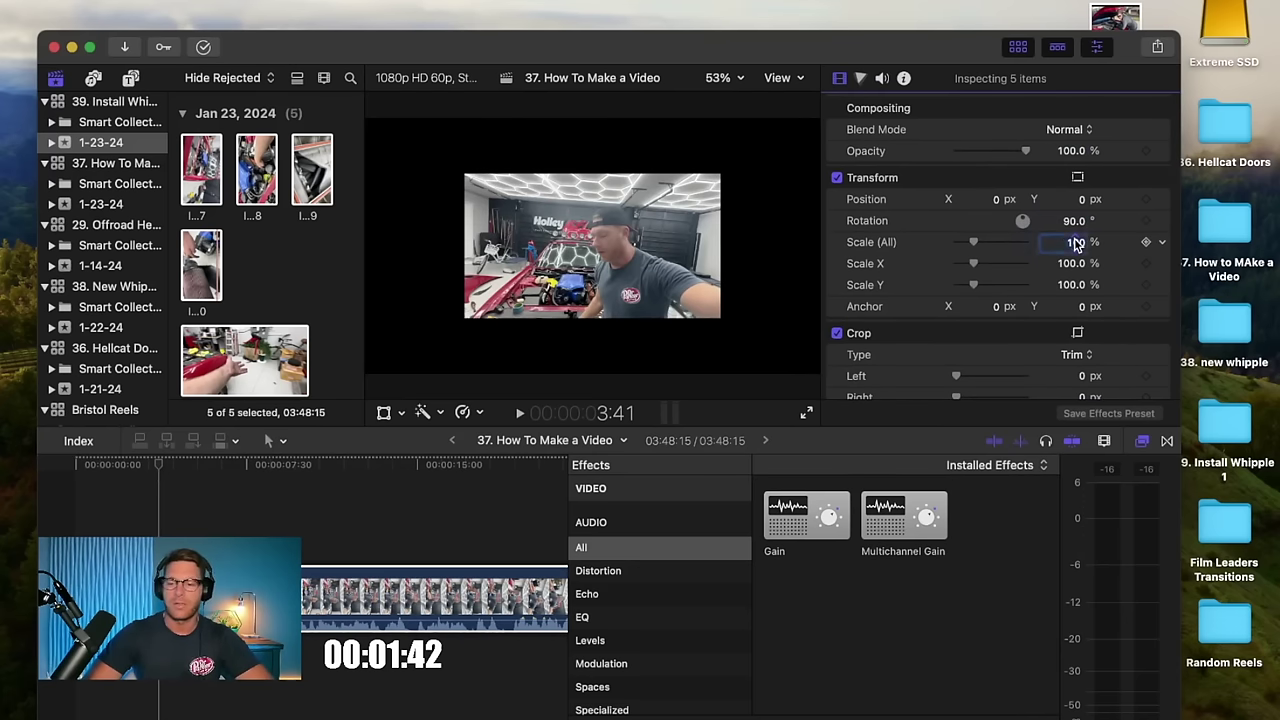
type("180")
key("Return")
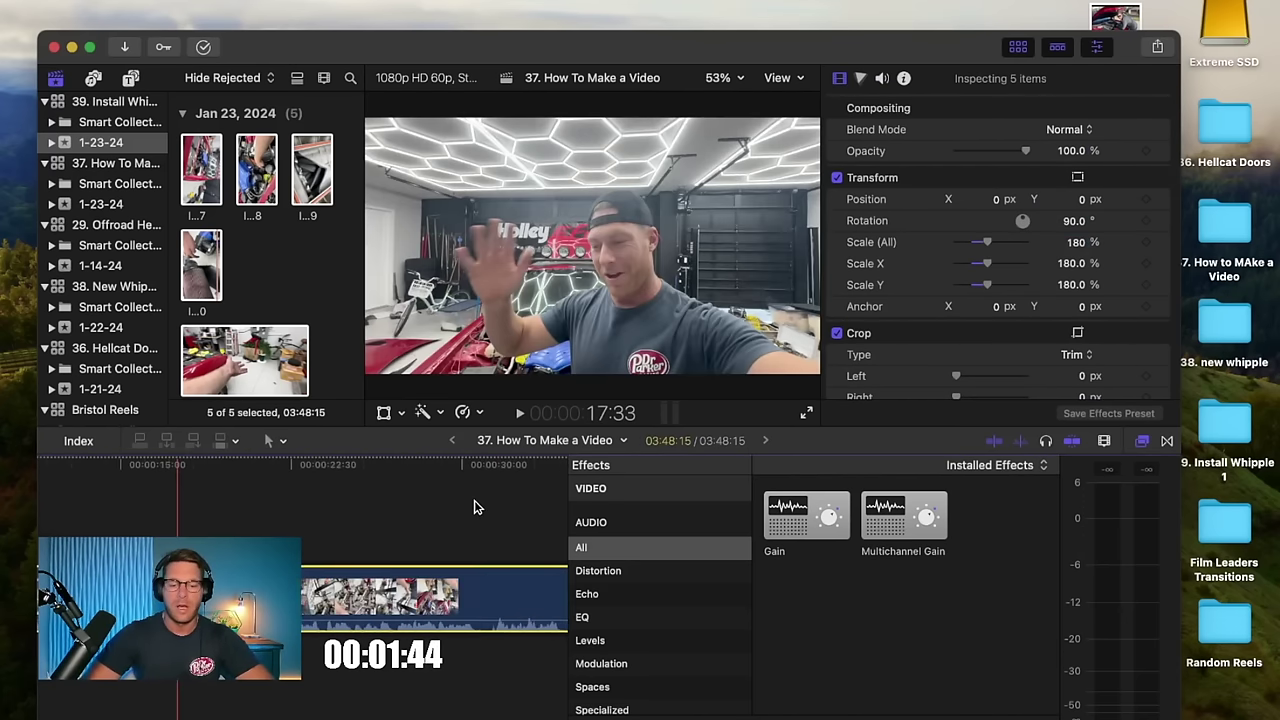
scroll(474, 507, "down", 5)
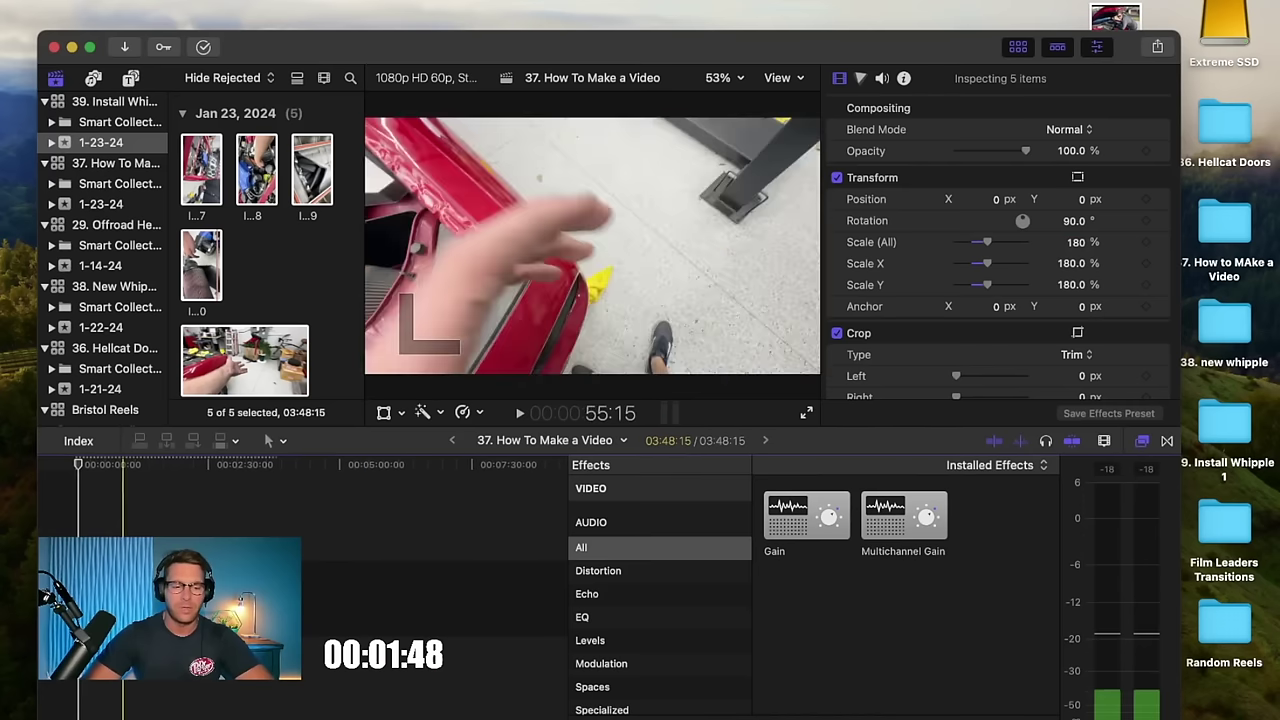
left_click(122, 500)
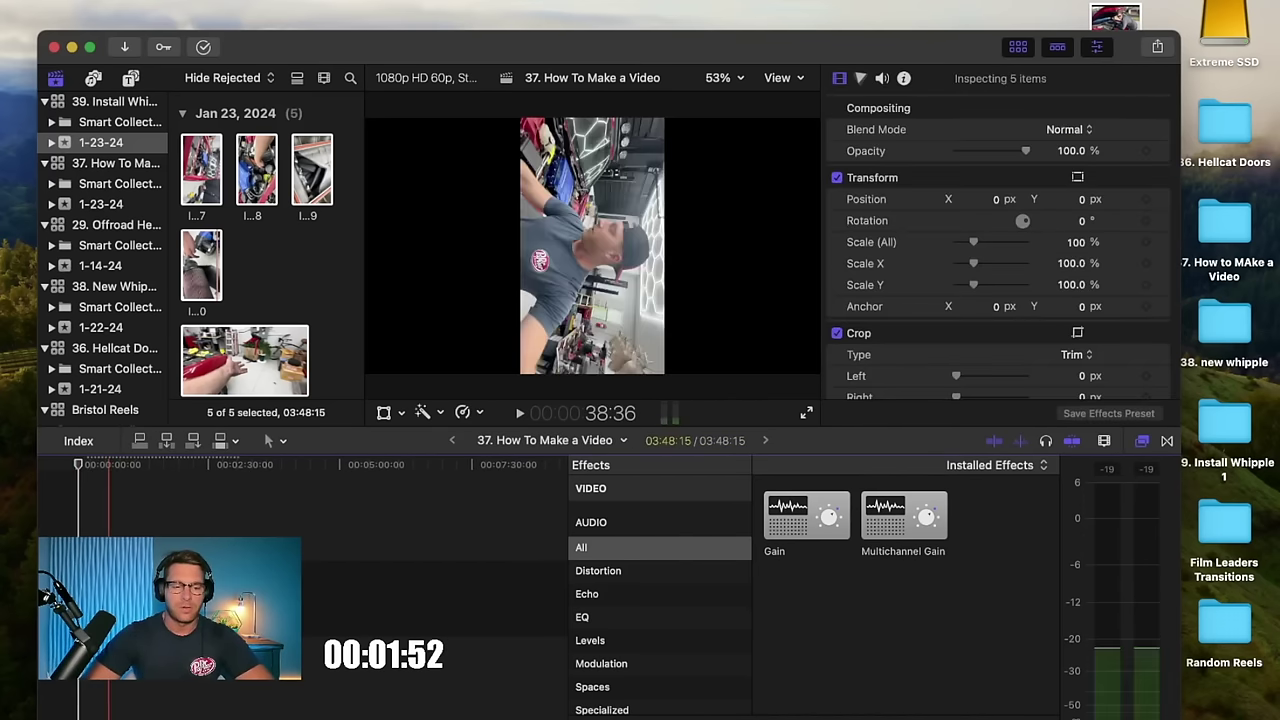
Step: Rotate IMG_5247 to 90° and scale it to 180%
left_click(1080, 222)
type("90")
key("Return")
left_click(1078, 242)
type("180")
key("Return")
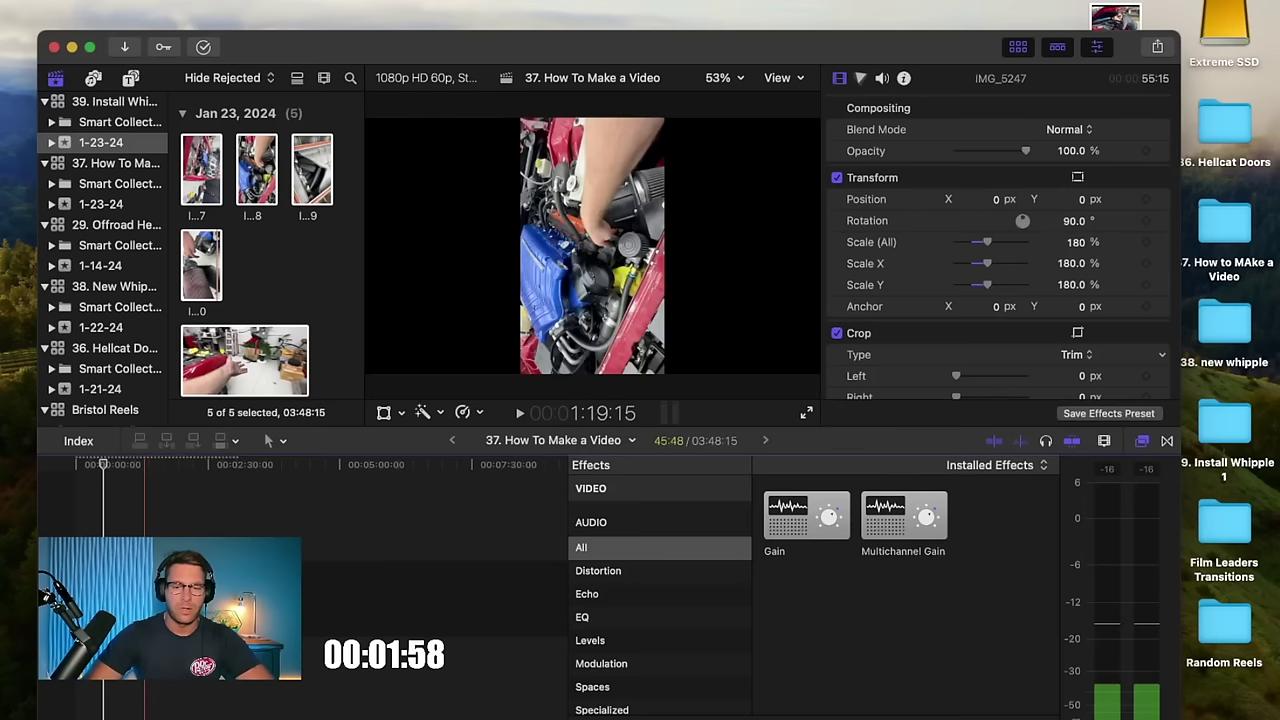
Step: Rotate IMG_5248, the vertical engine shot, to 270° and scale it to 180%
key("Down")
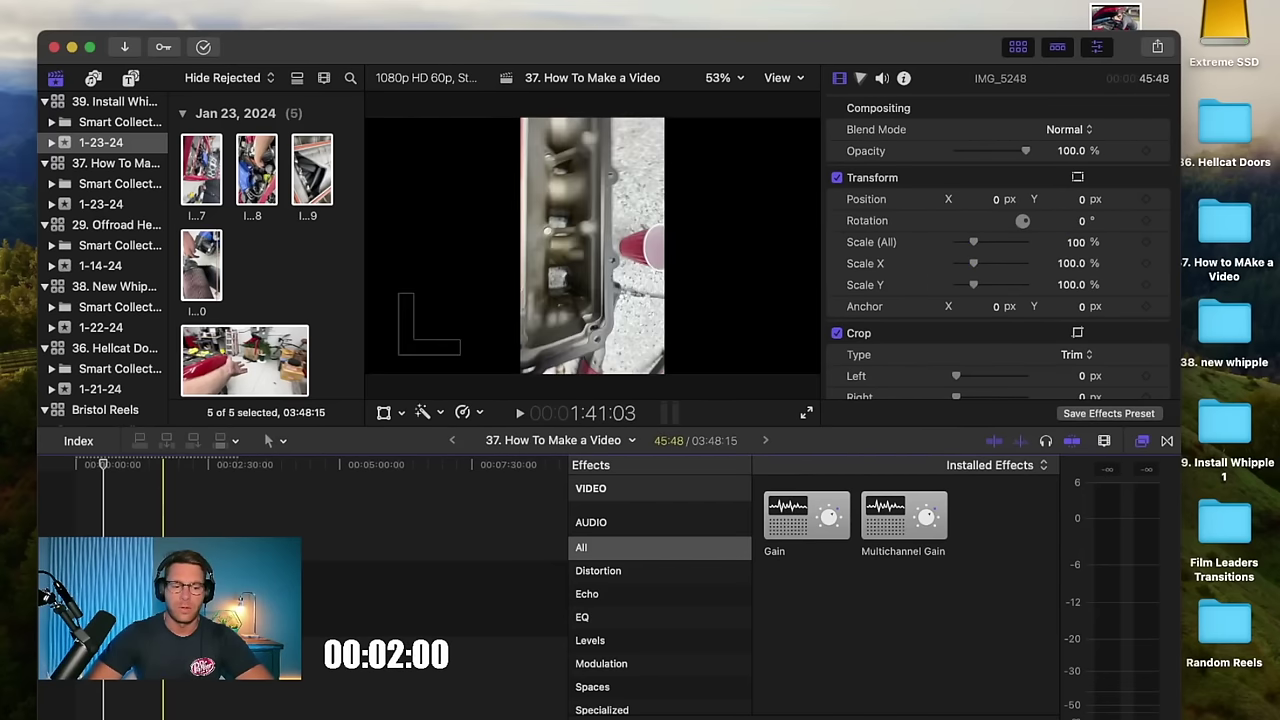
left_click(151, 600)
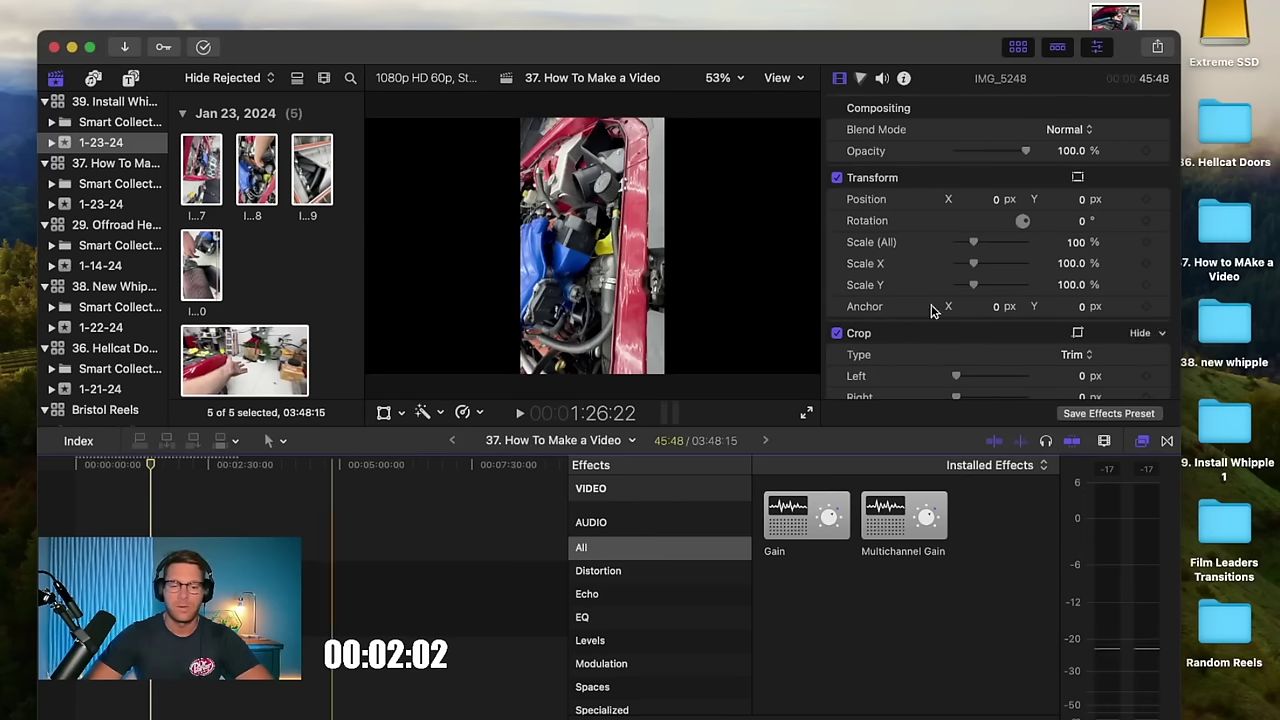
left_click(1084, 222)
type("270")
key("Return")
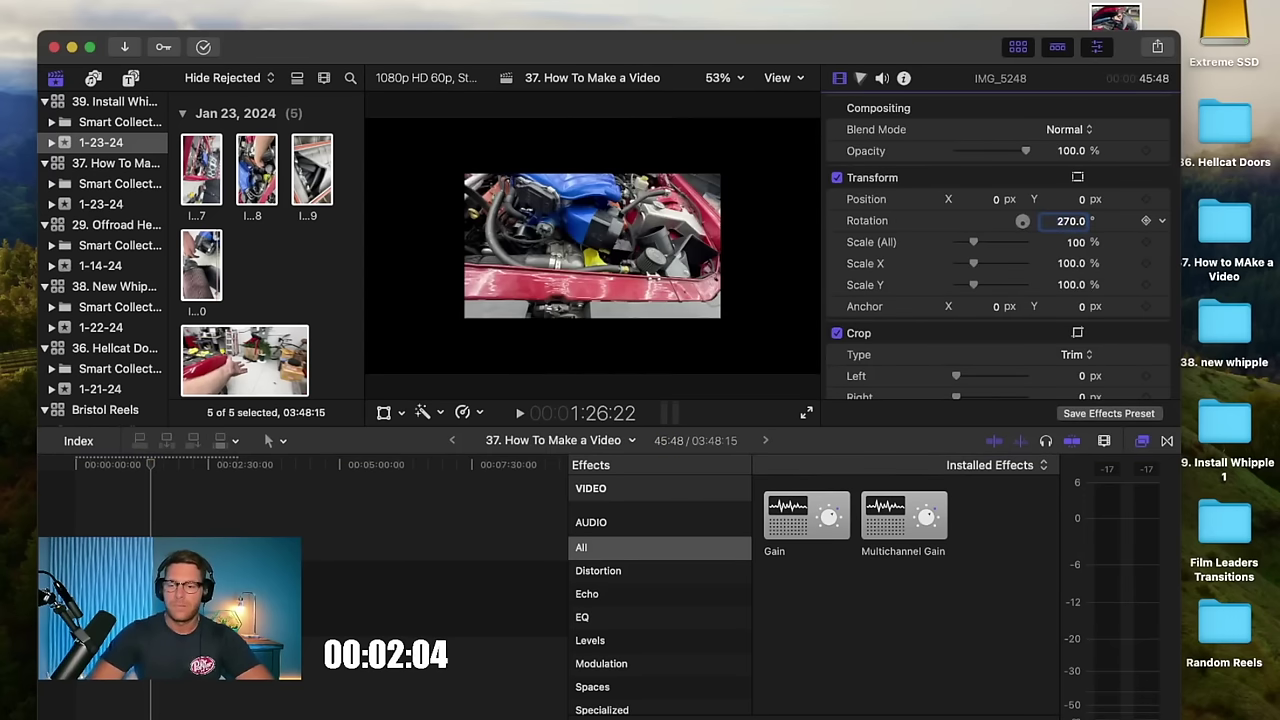
left_click(1074, 242)
type("180")
key("Return")
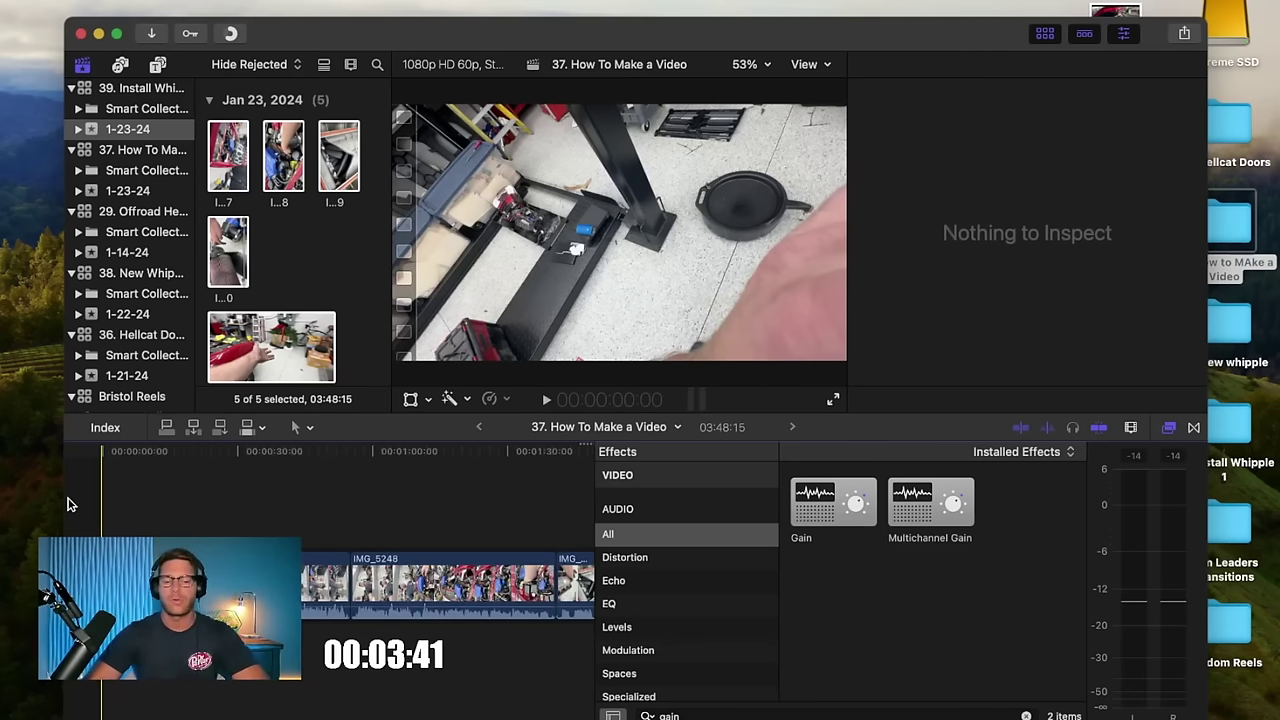
key("super+minus")
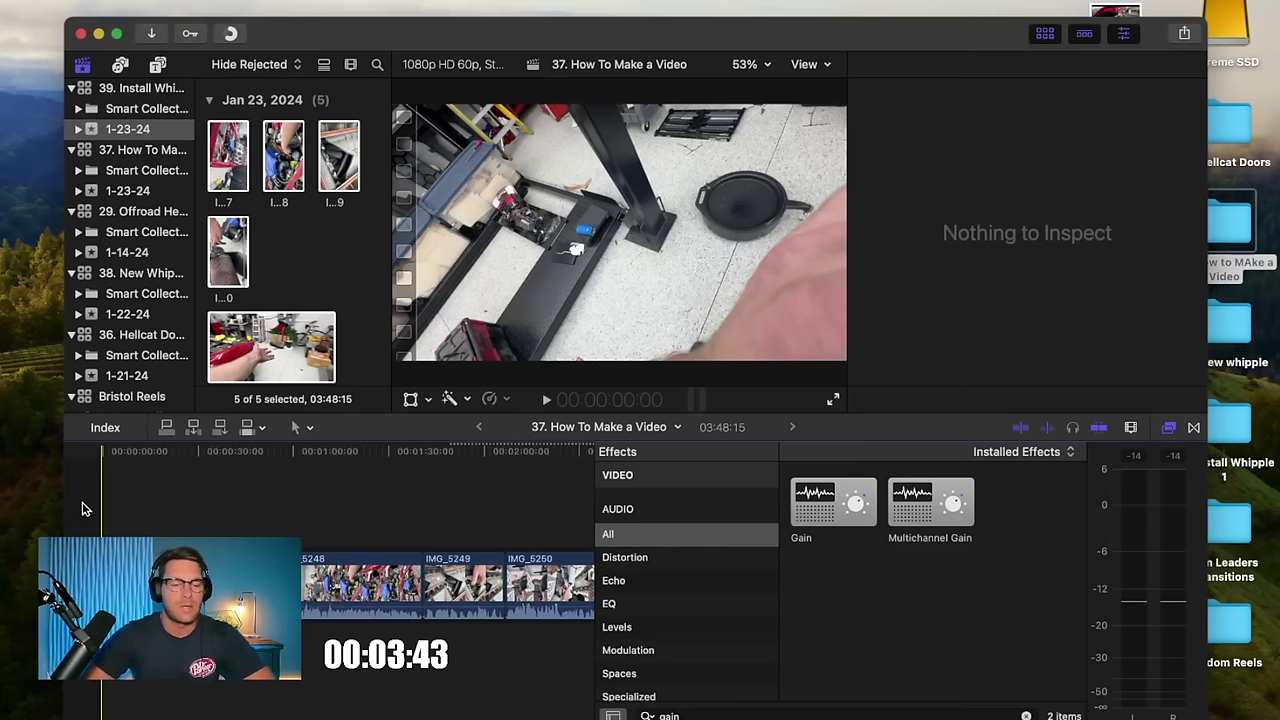
key("space")
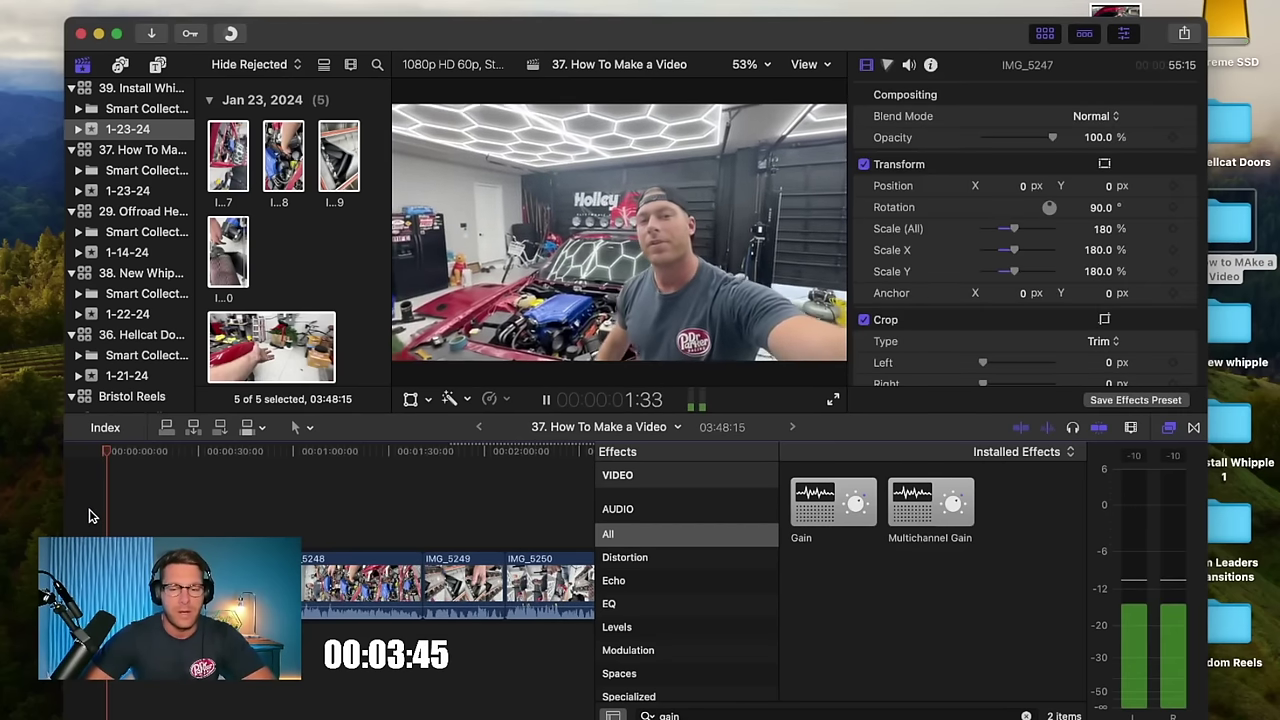
key("space")
key("super+equal")
key("super+equal")
key("super+equal")
key("super+equal")
scroll(85, 515, "left", 5)
key("super+minus")
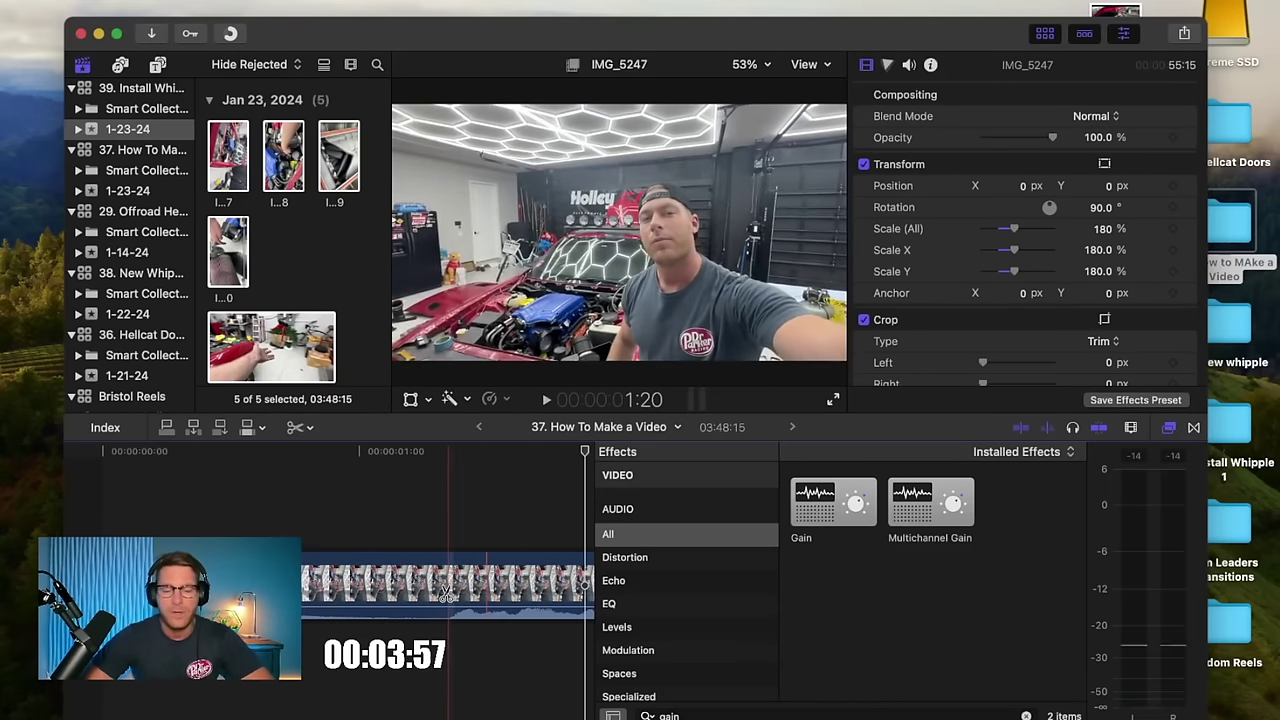
Step: Blade IMG_5247 where the good footage starts and delete the unwanted opening piece
key("b")
left_click(447, 597)
key("a")
left_click(380, 585)
key("Delete")
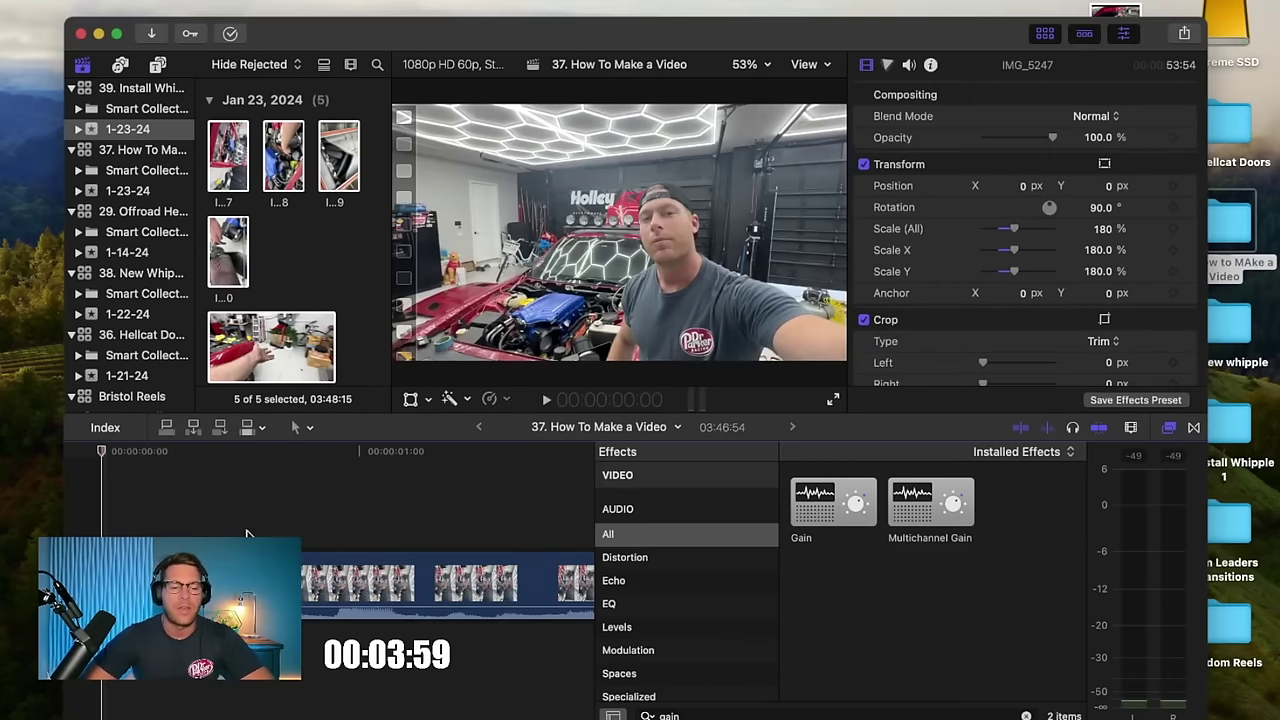
key("space")
key("shift+z")
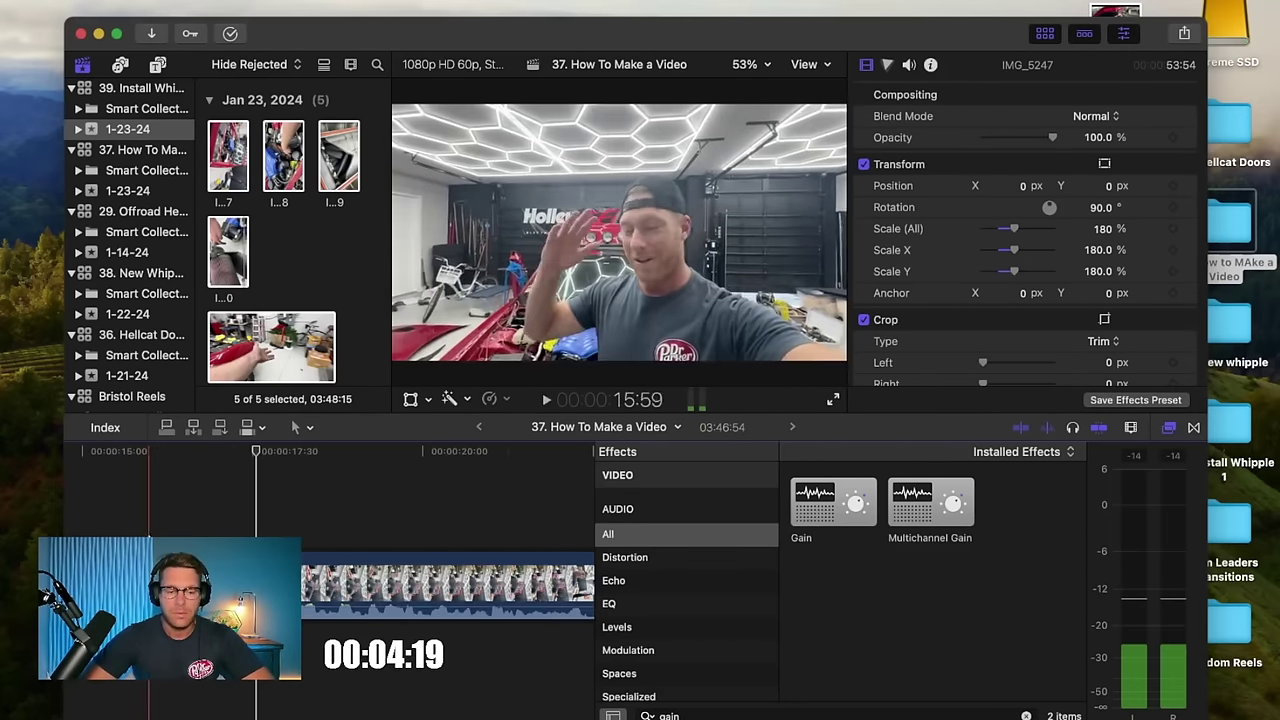
Step: Review the playback and delete an unwanted stretch of IMG_5247
key("space")
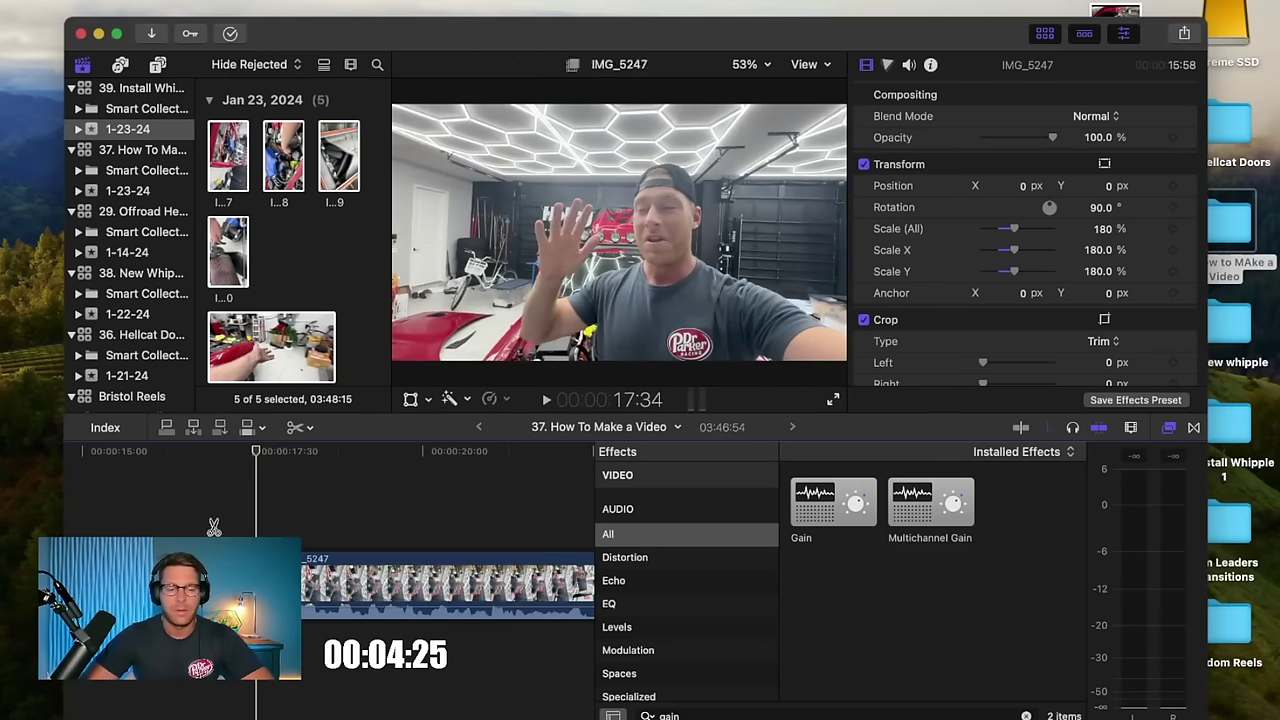
key("space")
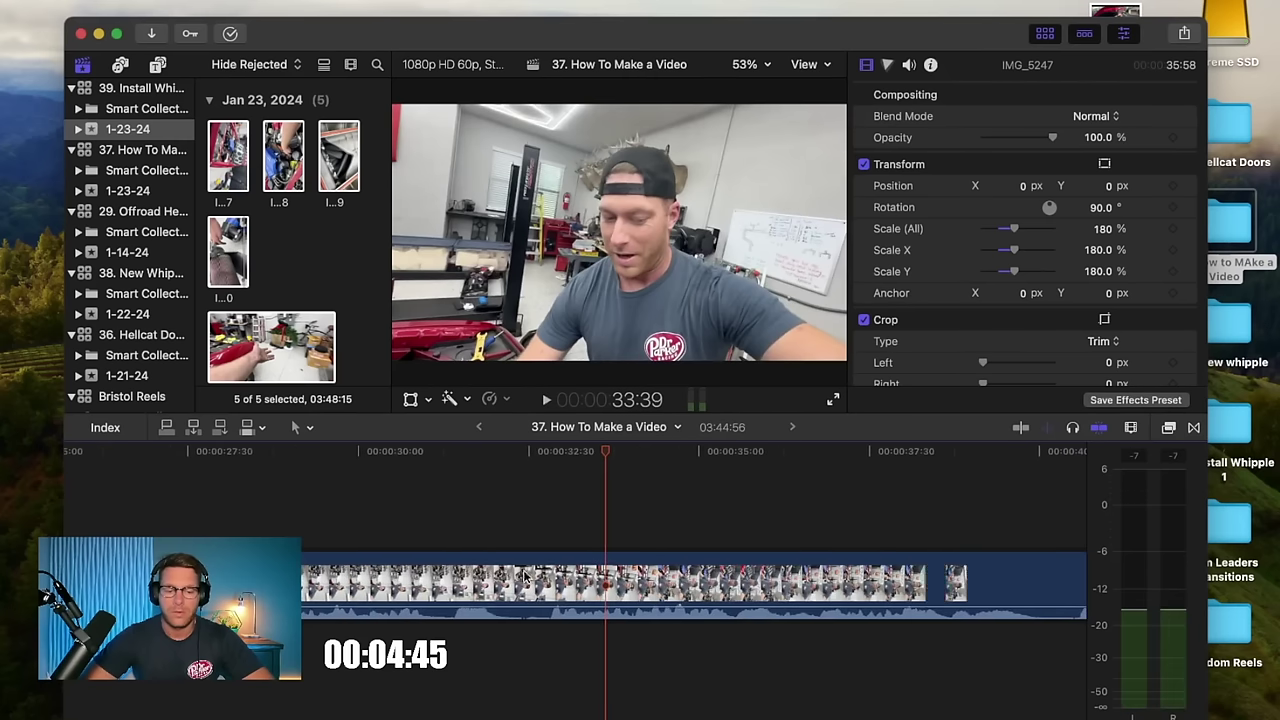
key("space")
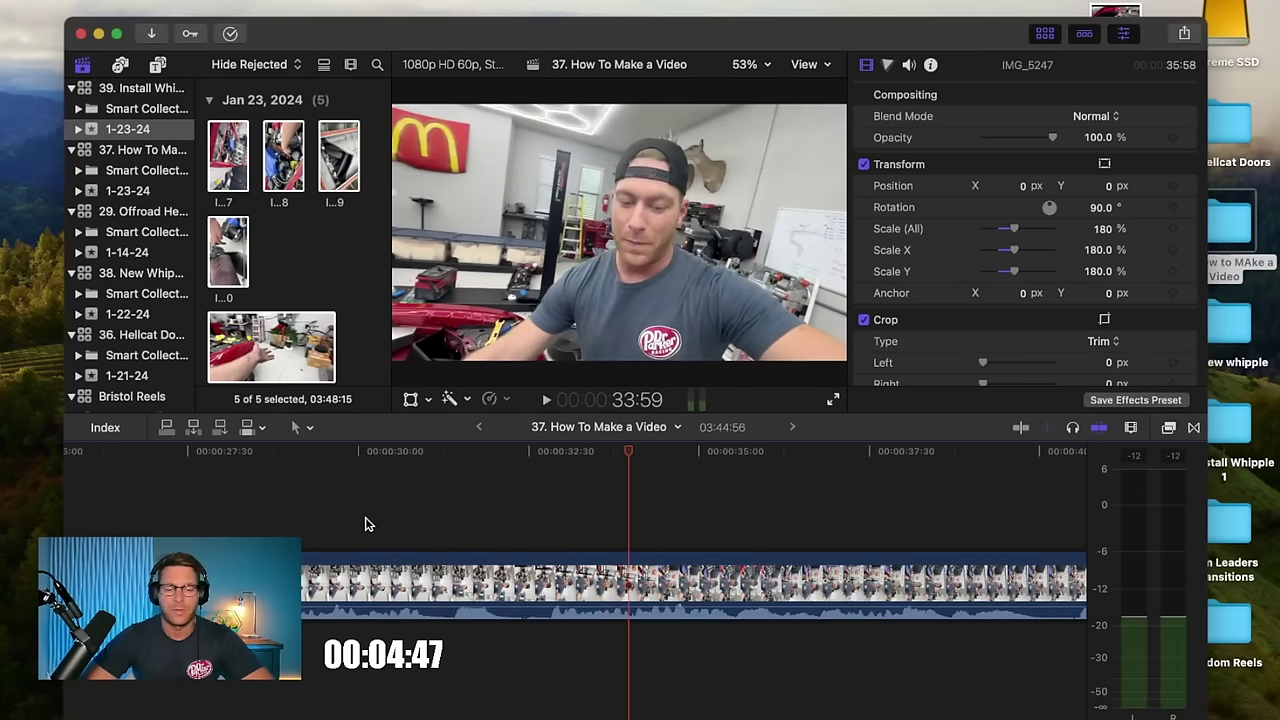
left_click(371, 526)
left_click(314, 531)
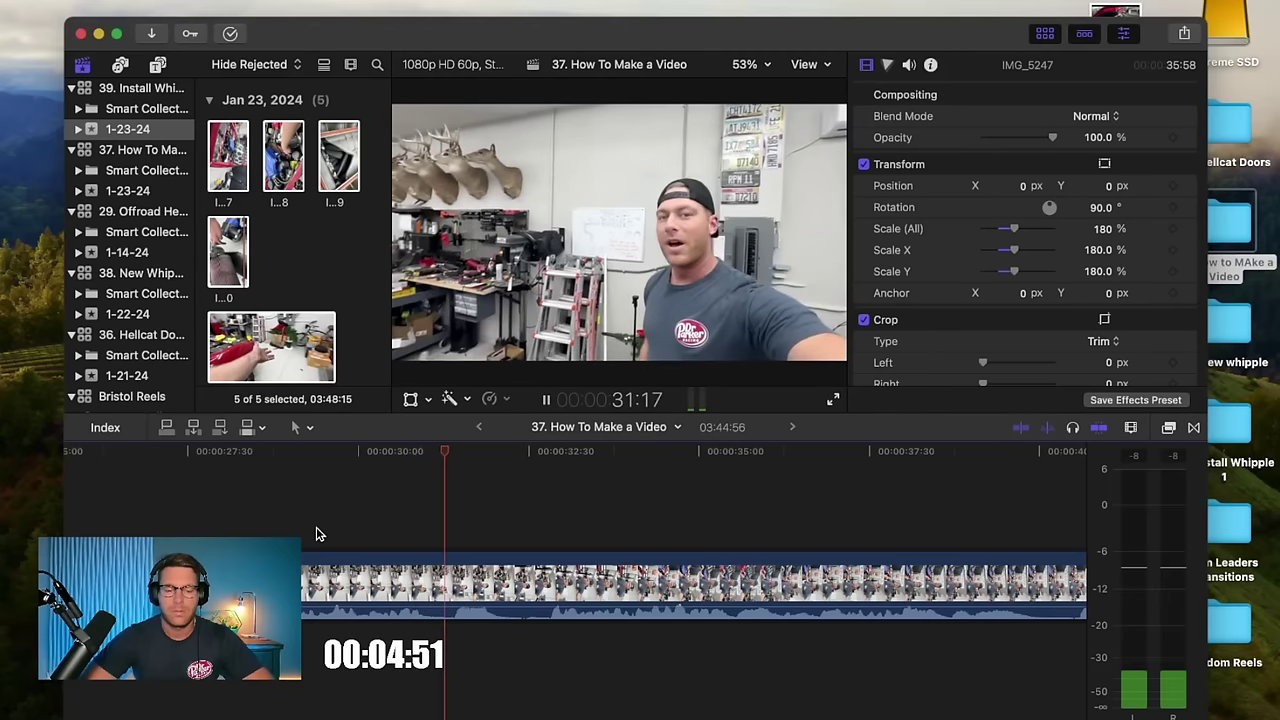
left_click(165, 533)
left_click(140, 535)
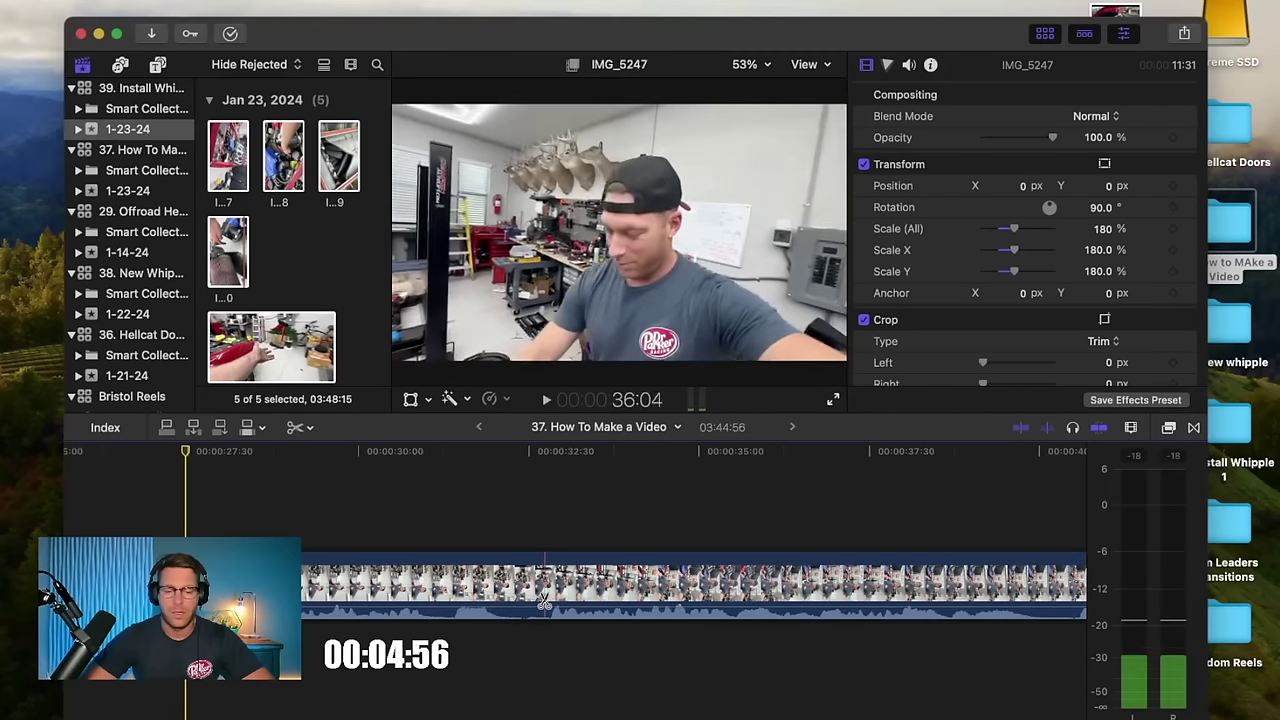
left_click(465, 590)
key("Delete")
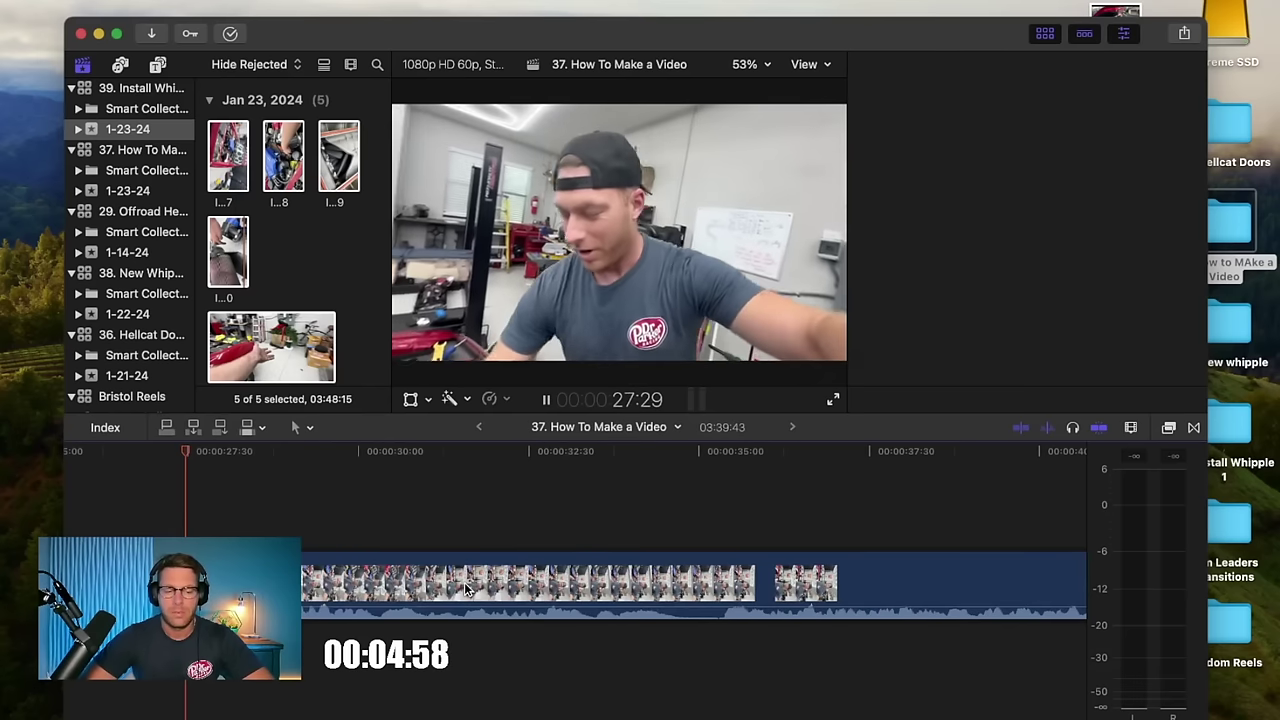
Step: Remove another unwanted stretch and trim about a second off IMG_5247's end, leaving 03:30:54
key("space")
left_click(125, 530)
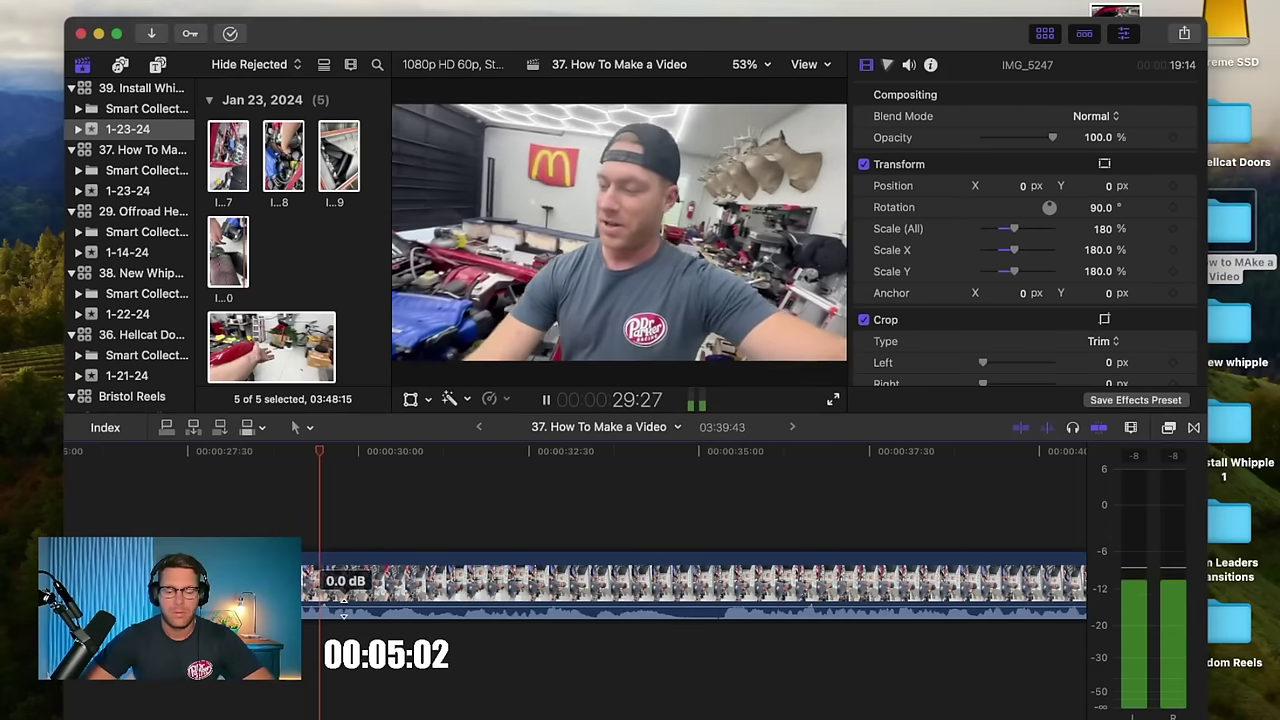
left_click(722, 585)
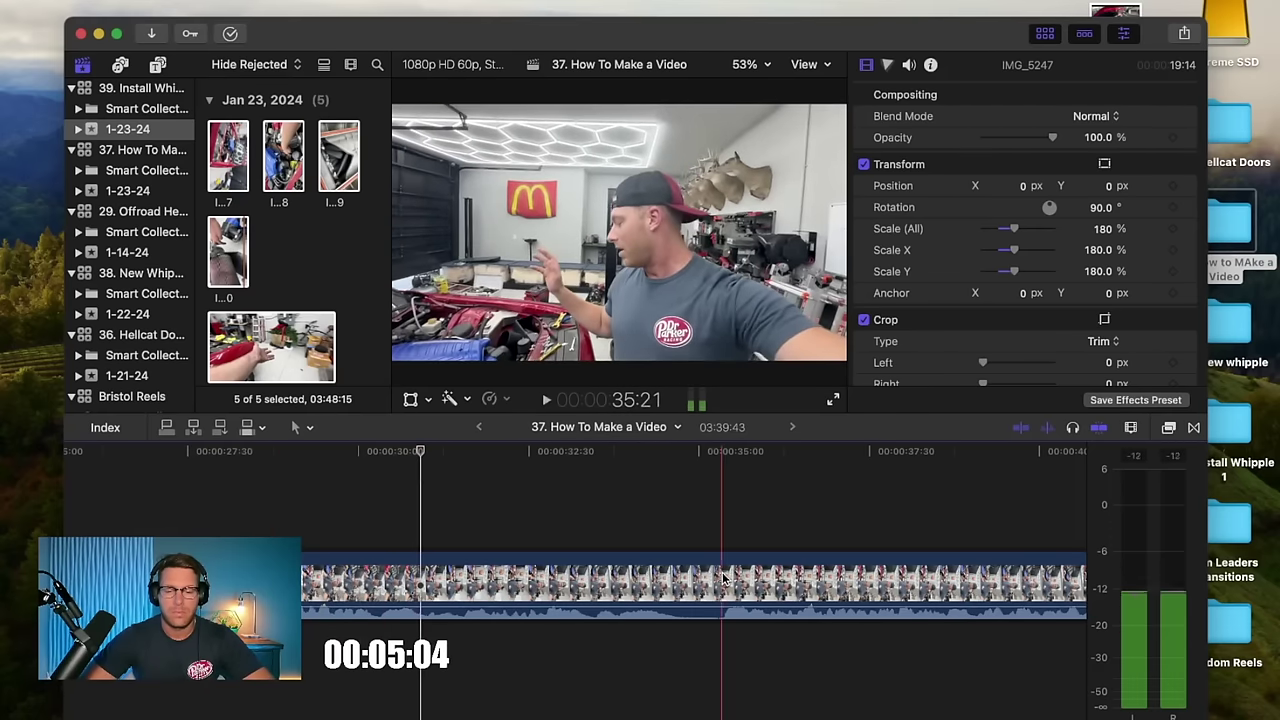
key("Delete")
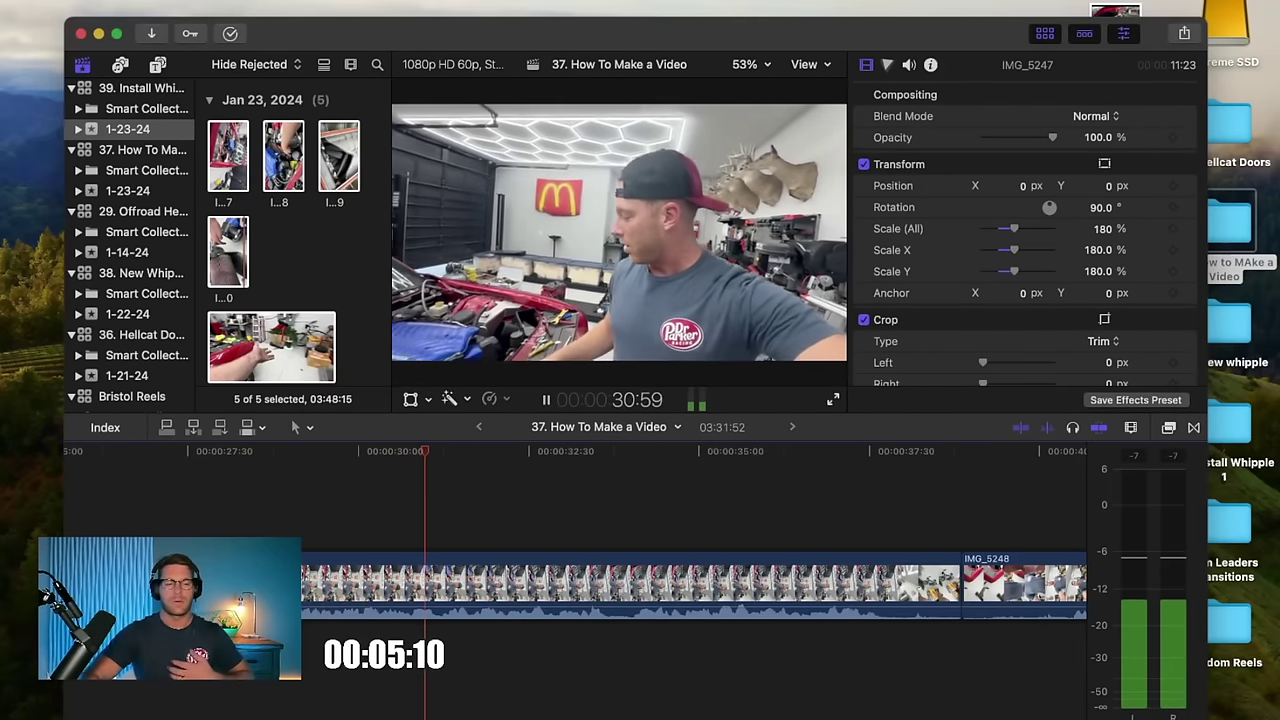
left_click(107, 537)
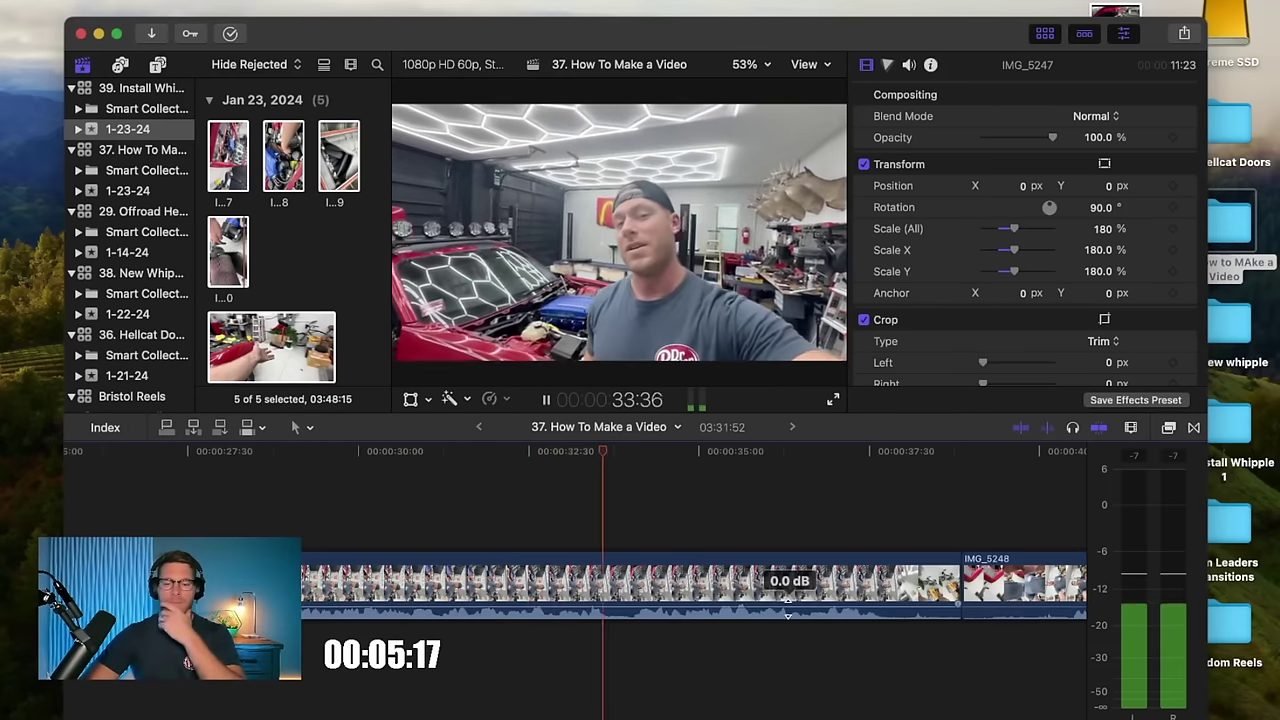
scroll(788, 612, "right", 5)
scroll(788, 612, "right", 2)
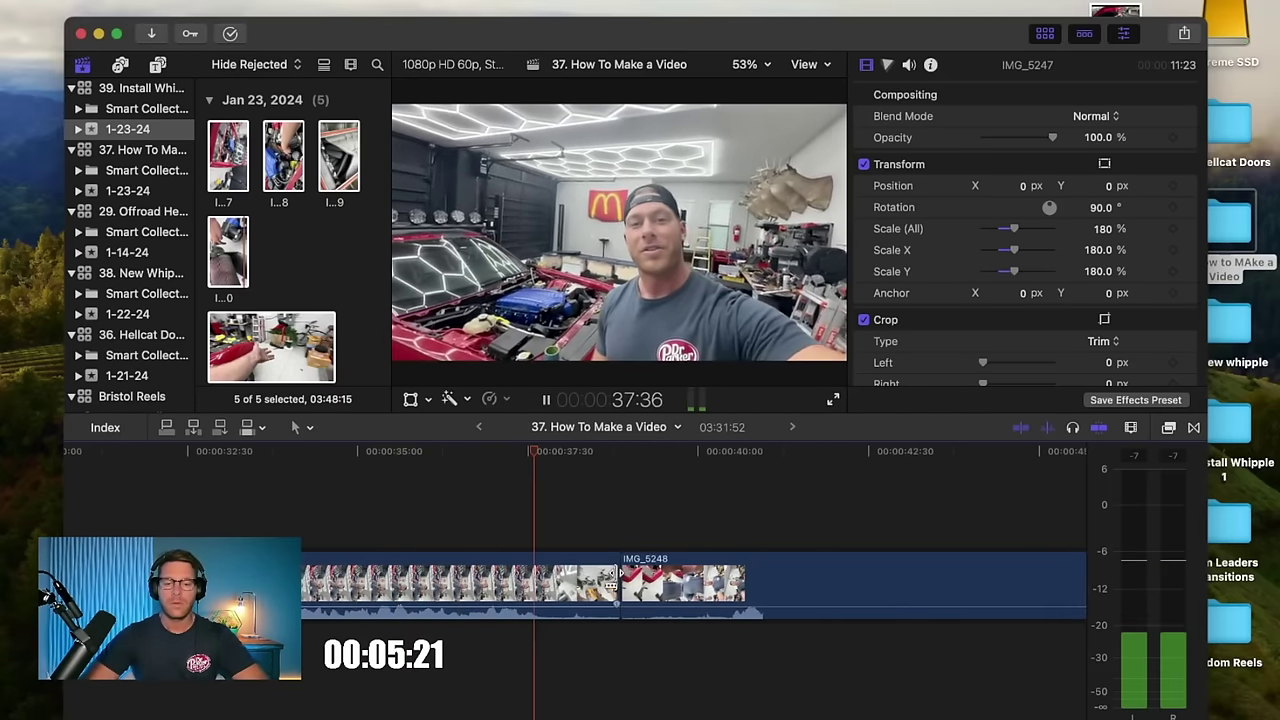
left_click_drag(617, 585, 550, 585)
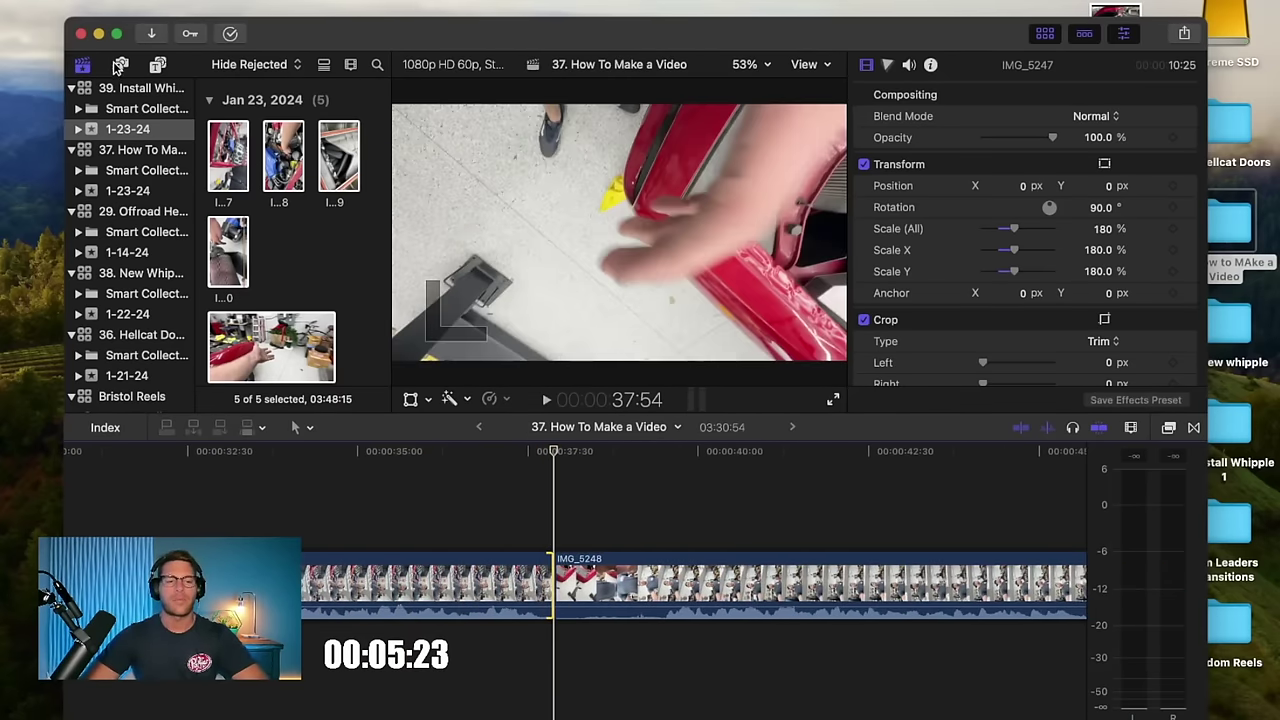
Step: Insert clip GH010018 from the 1-23-24 event into the timeline at the playhead, around 37 seconds
left_click(125, 191)
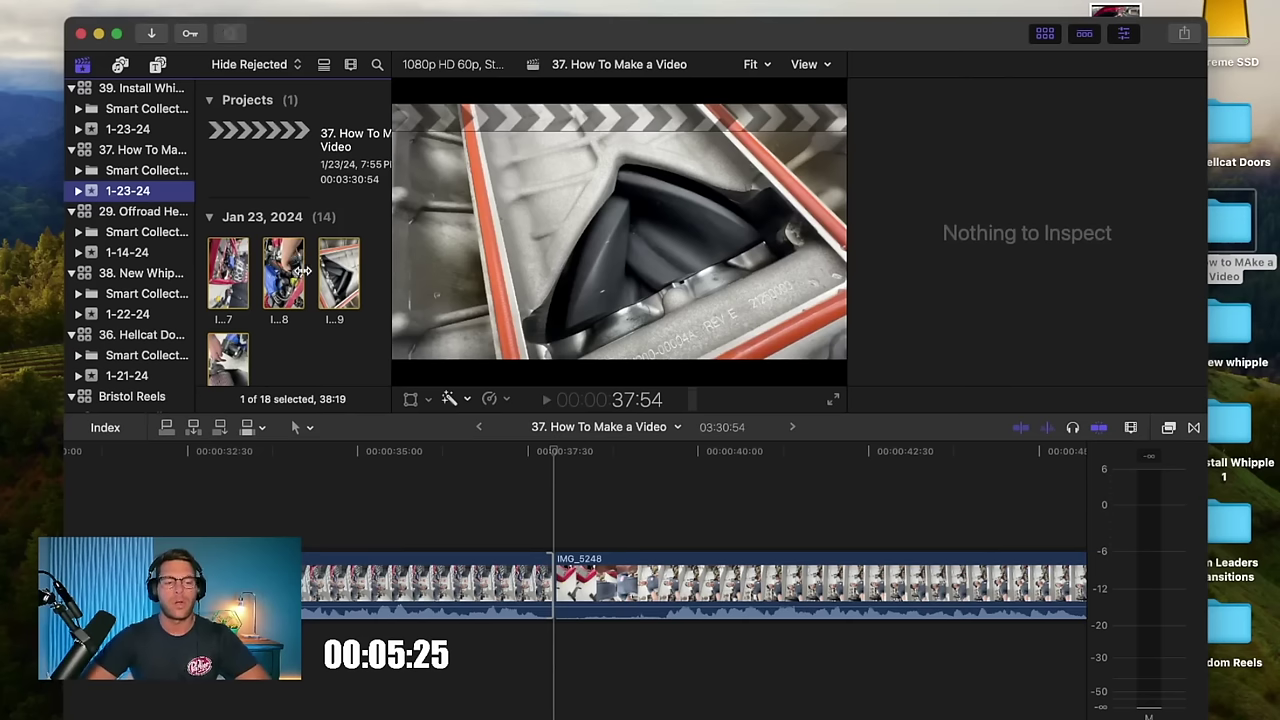
scroll(293, 302, "down", 10)
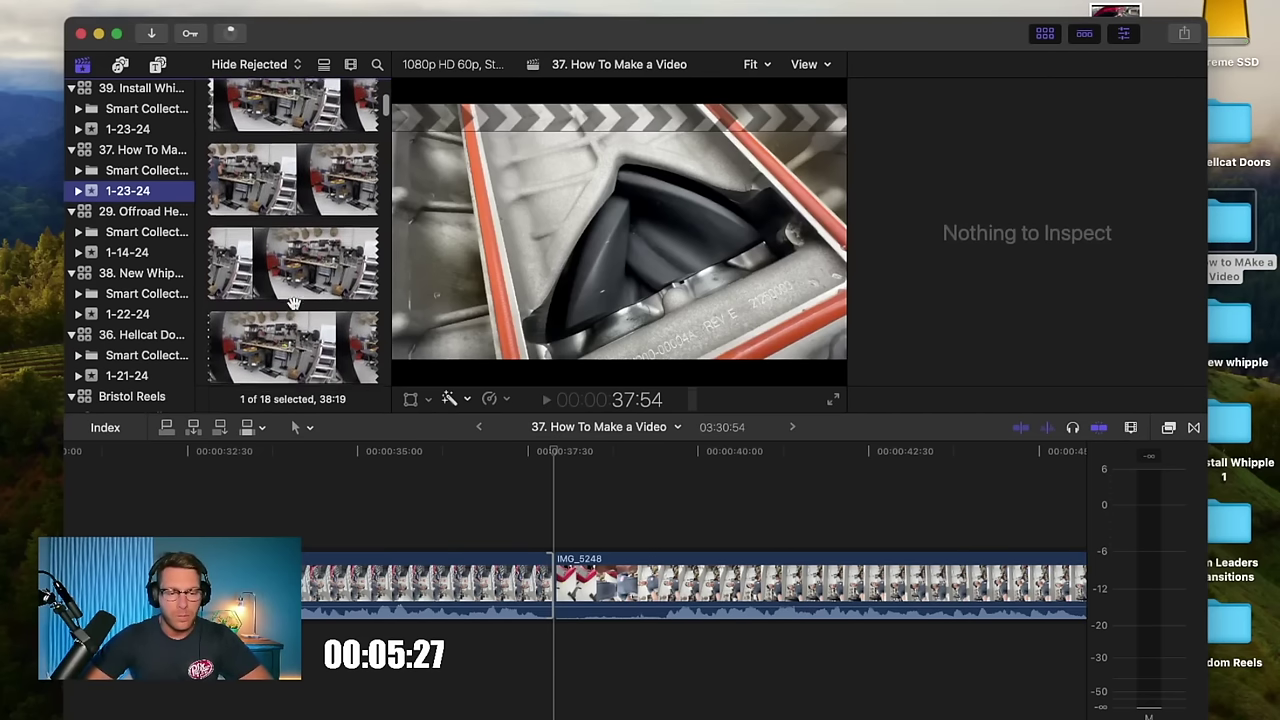
scroll(293, 305, "down", 1)
left_click(285, 257)
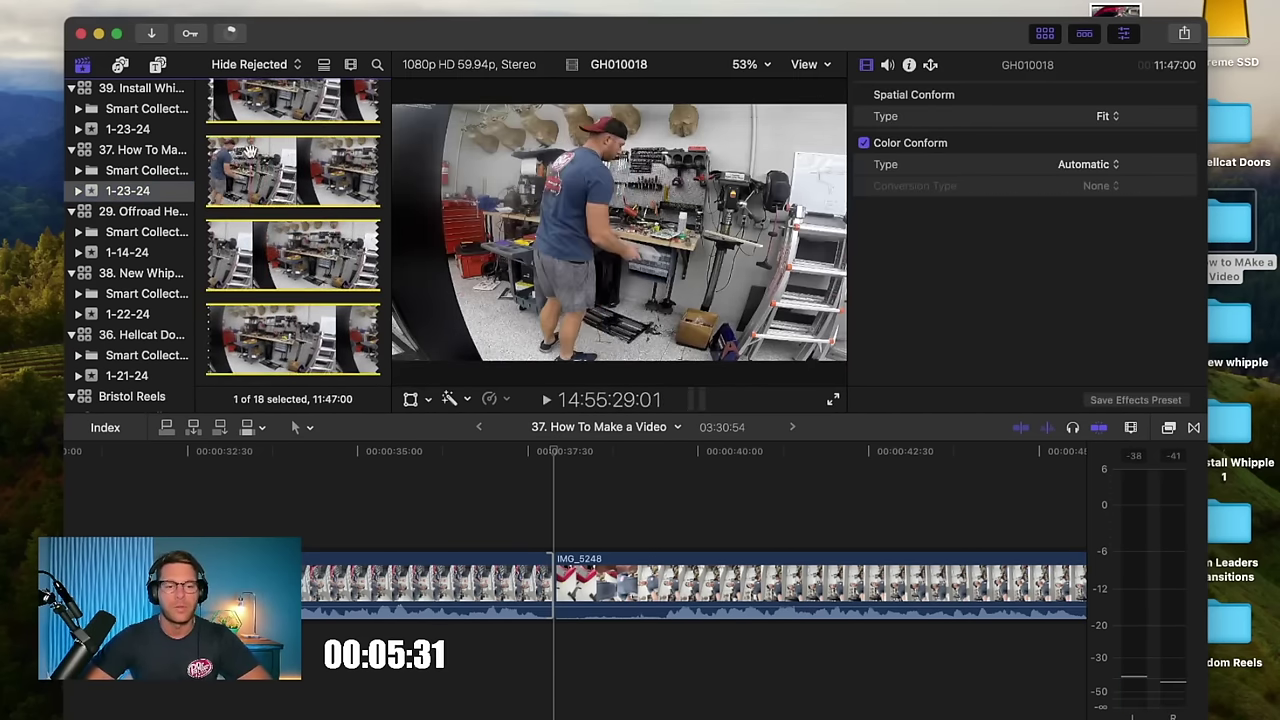
left_click_drag(266, 153, 561, 605)
scroll(298, 300, "down", 3)
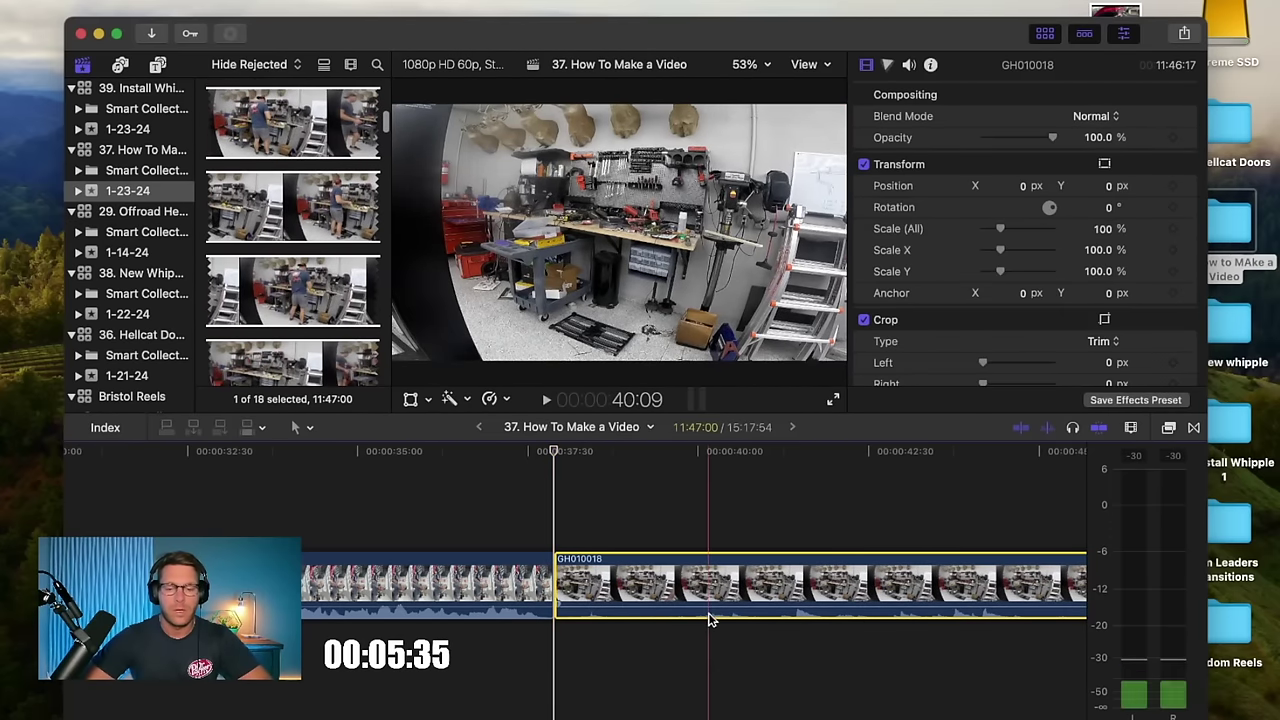
left_click(596, 520)
left_click(600, 578)
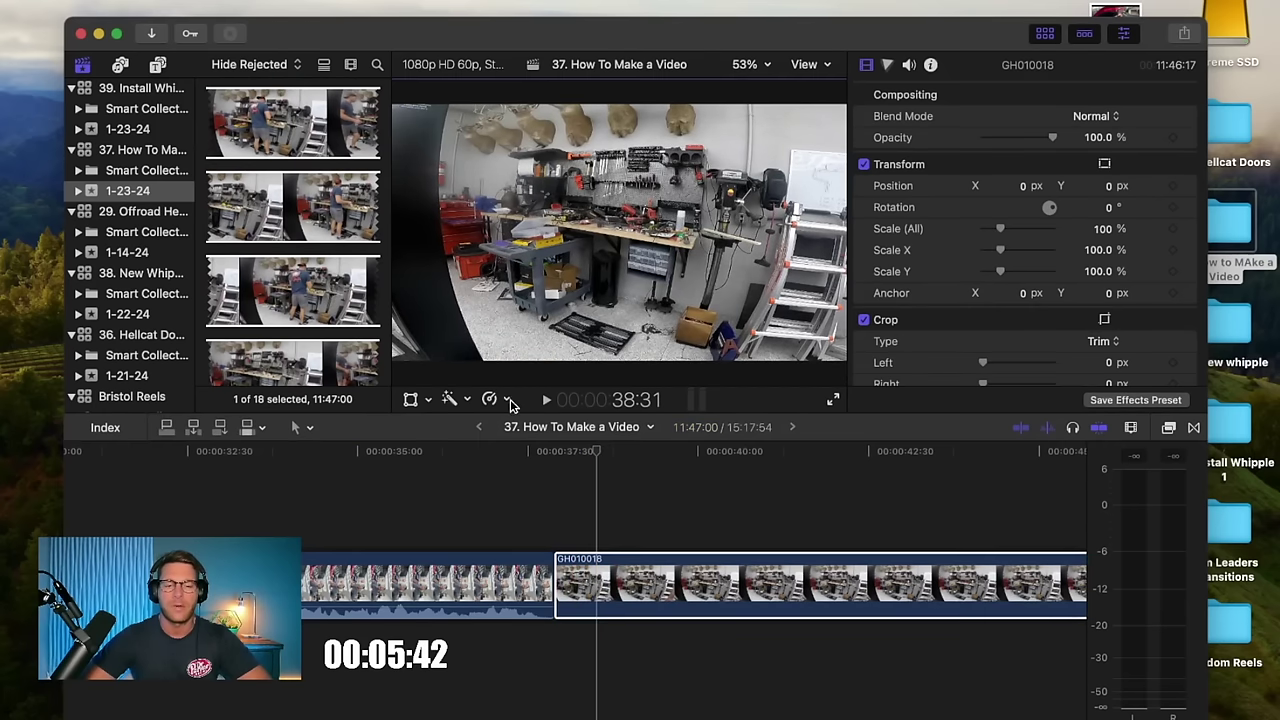
Step: Retime GH010018 to Fast 20x, shorten it further, and review the result
left_click(508, 399)
mouse_move(566, 40)
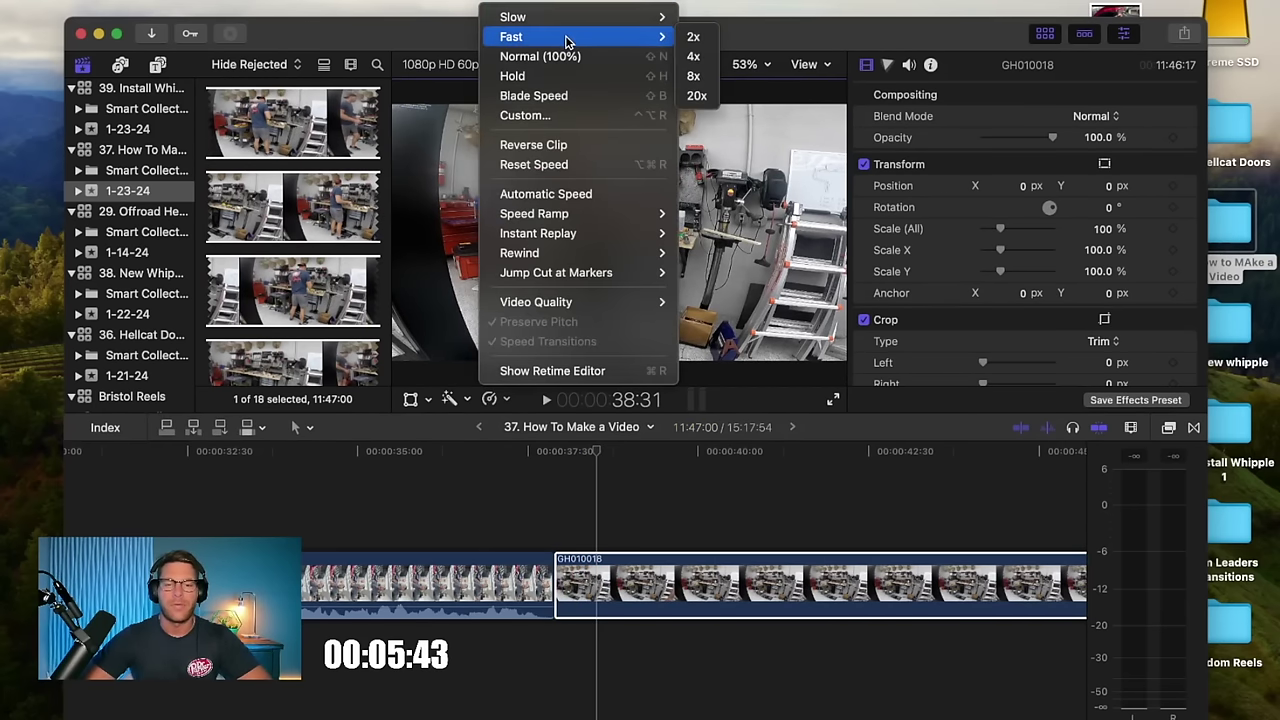
left_click(697, 96)
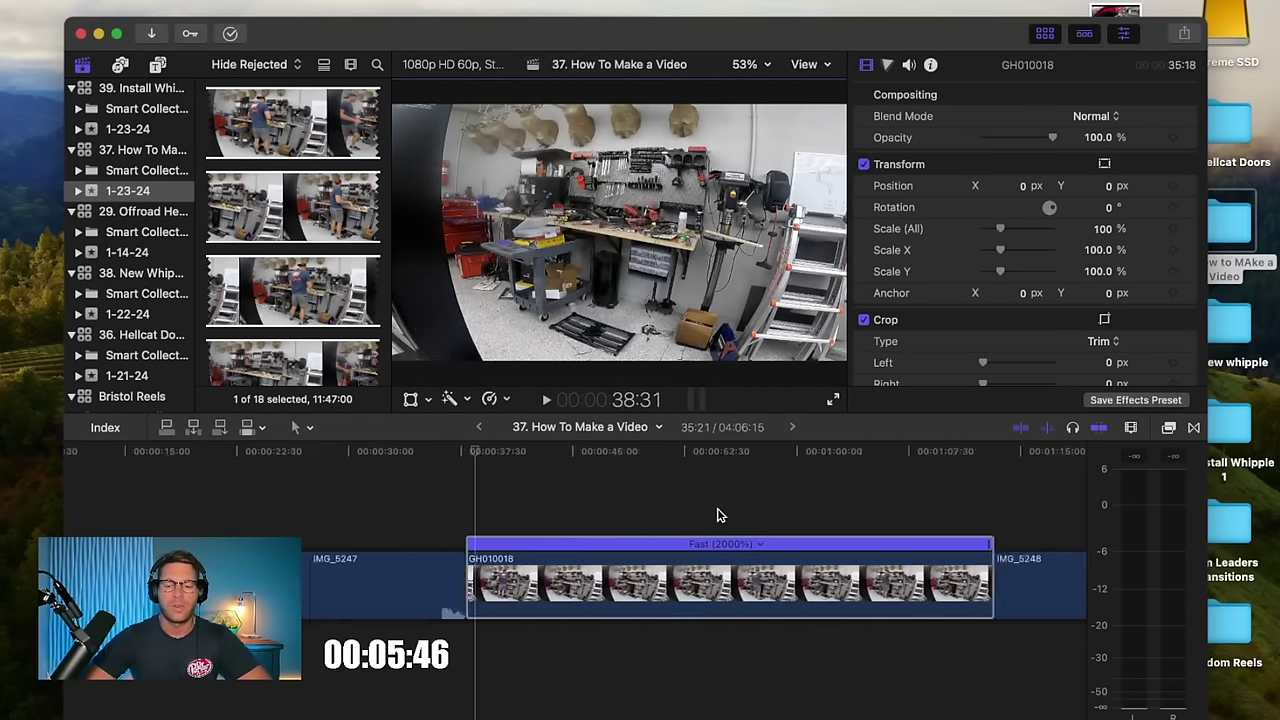
left_click_drag(686, 543, 447, 555)
key("super+equal")
key("super+equal")
key("super+equal")
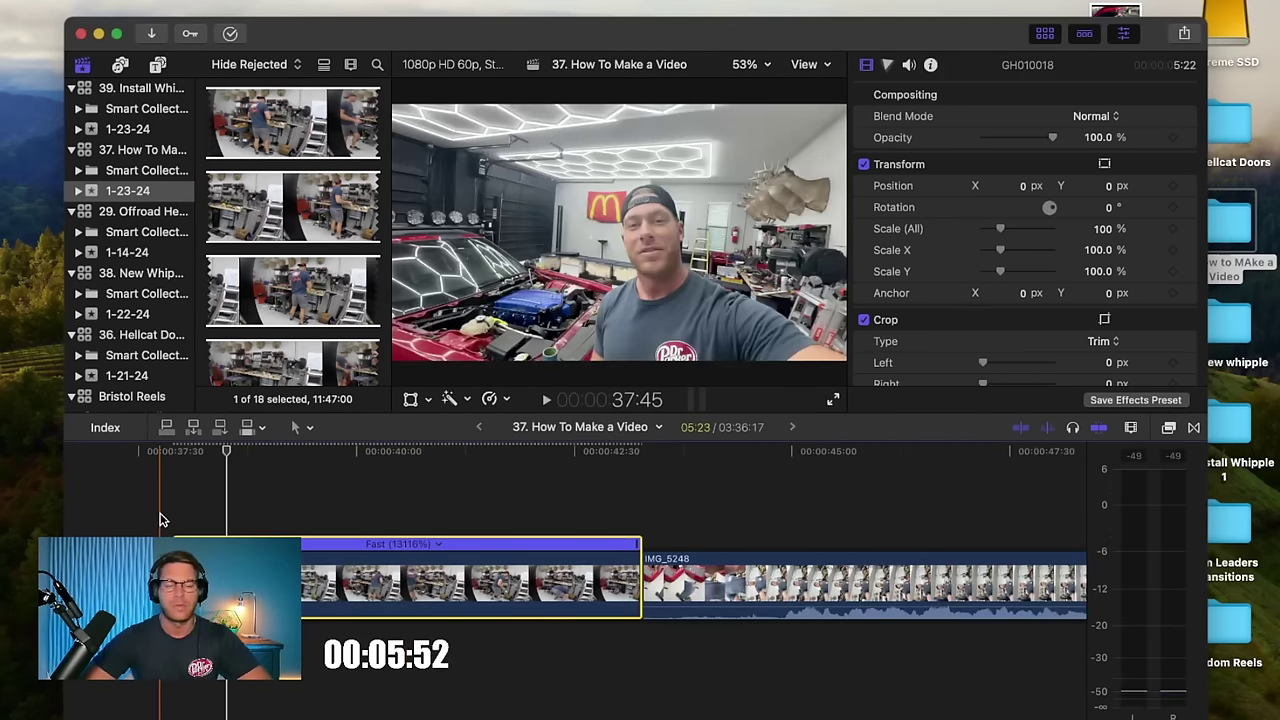
key("space")
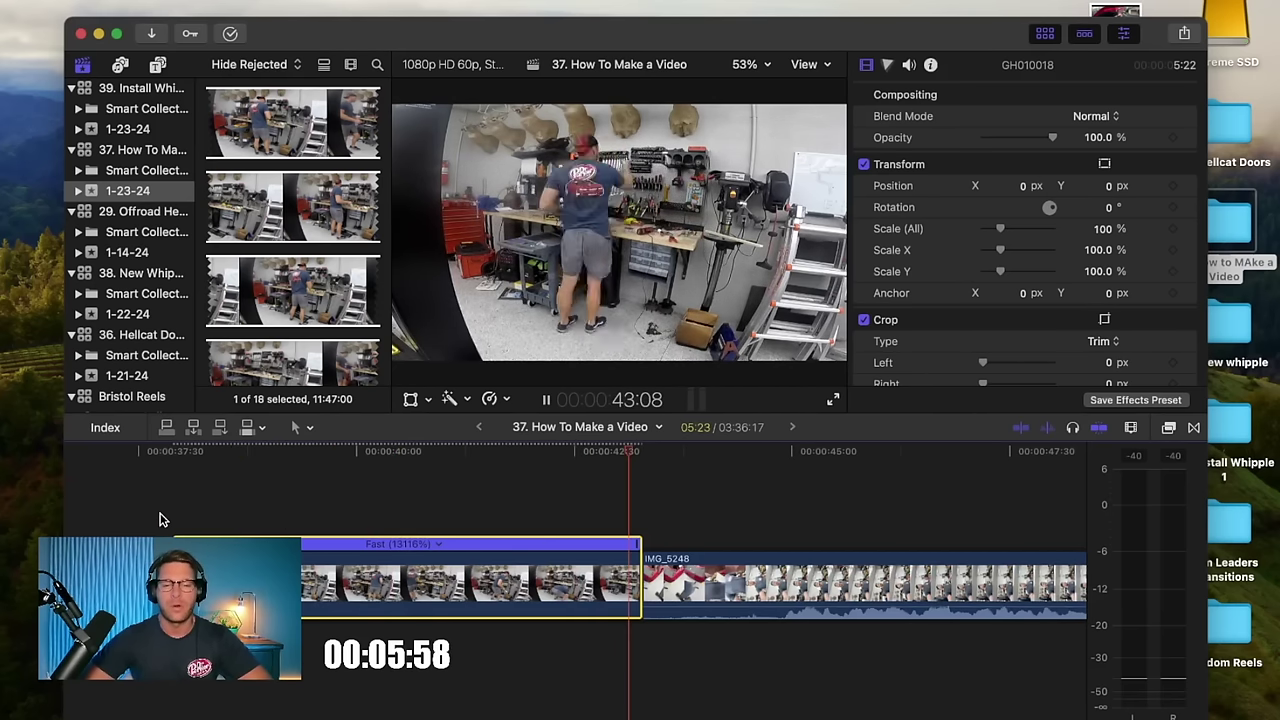
key("space")
Step: Place GH020018 after the sped-up clip and retime it to Fast 20x
scroll(249, 283, "down", 3)
scroll(249, 283, "down", 10)
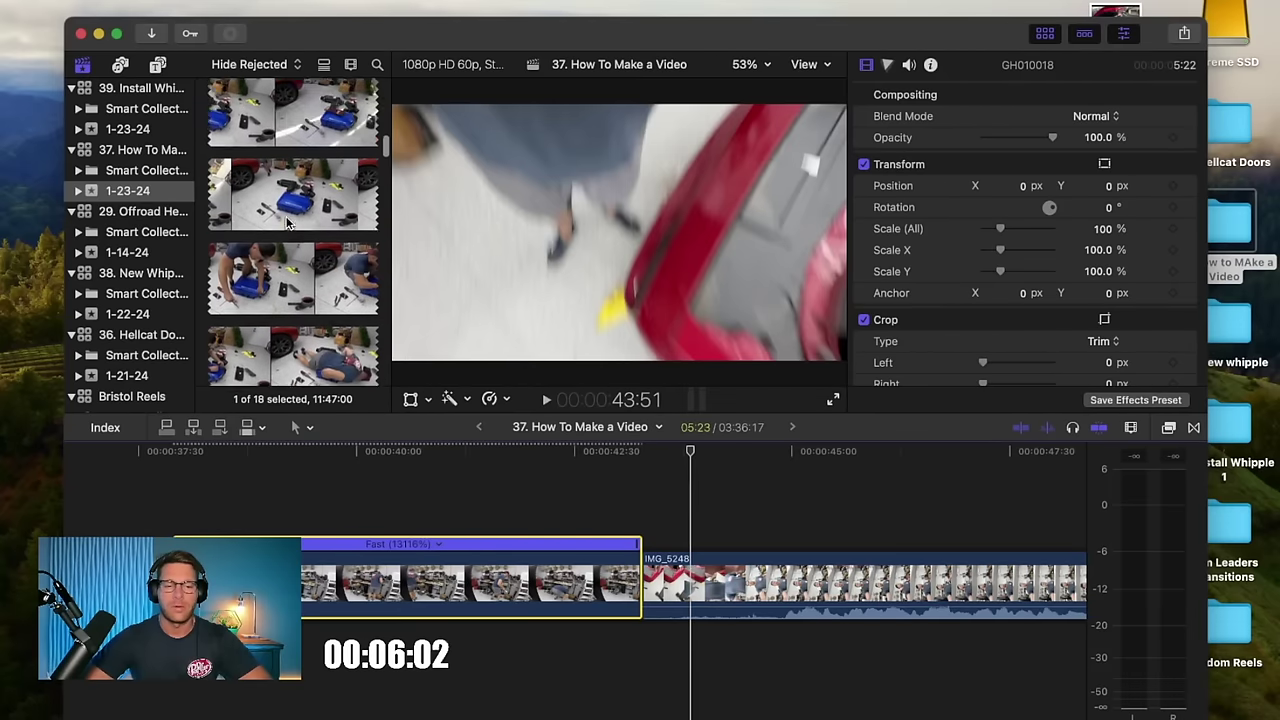
scroll(287, 222, "down", 10)
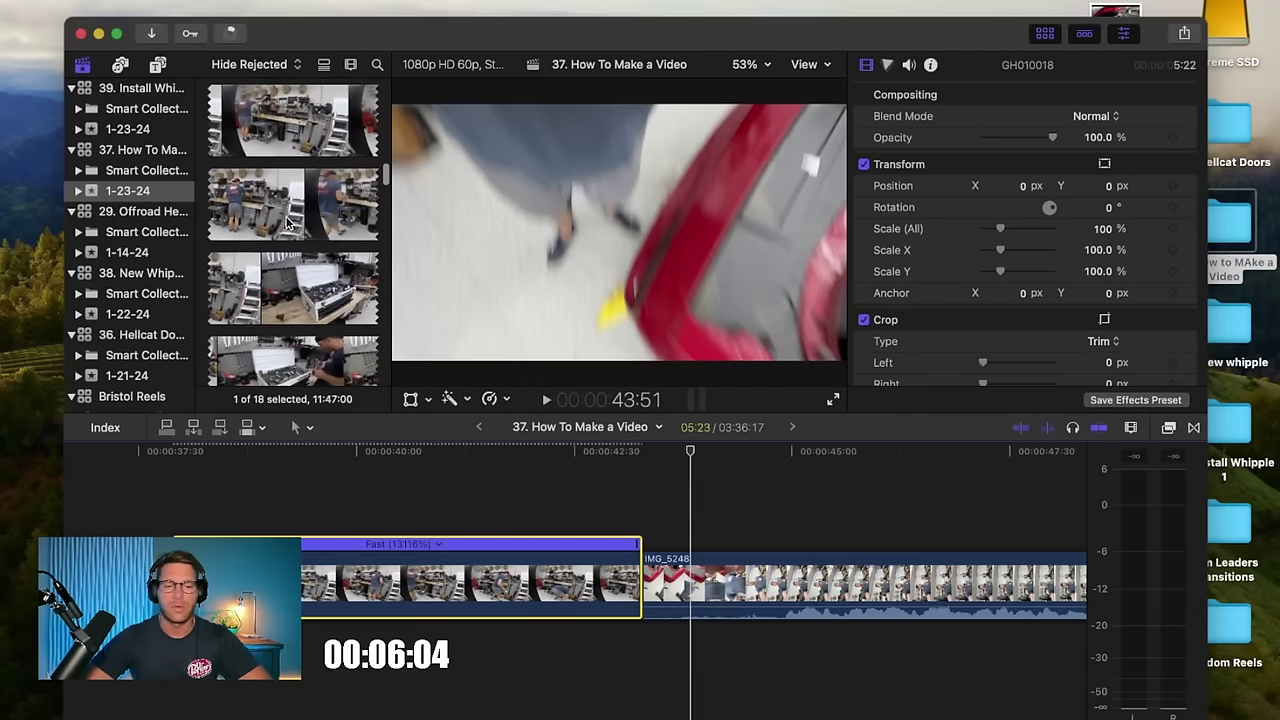
left_click_drag(268, 140, 648, 590)
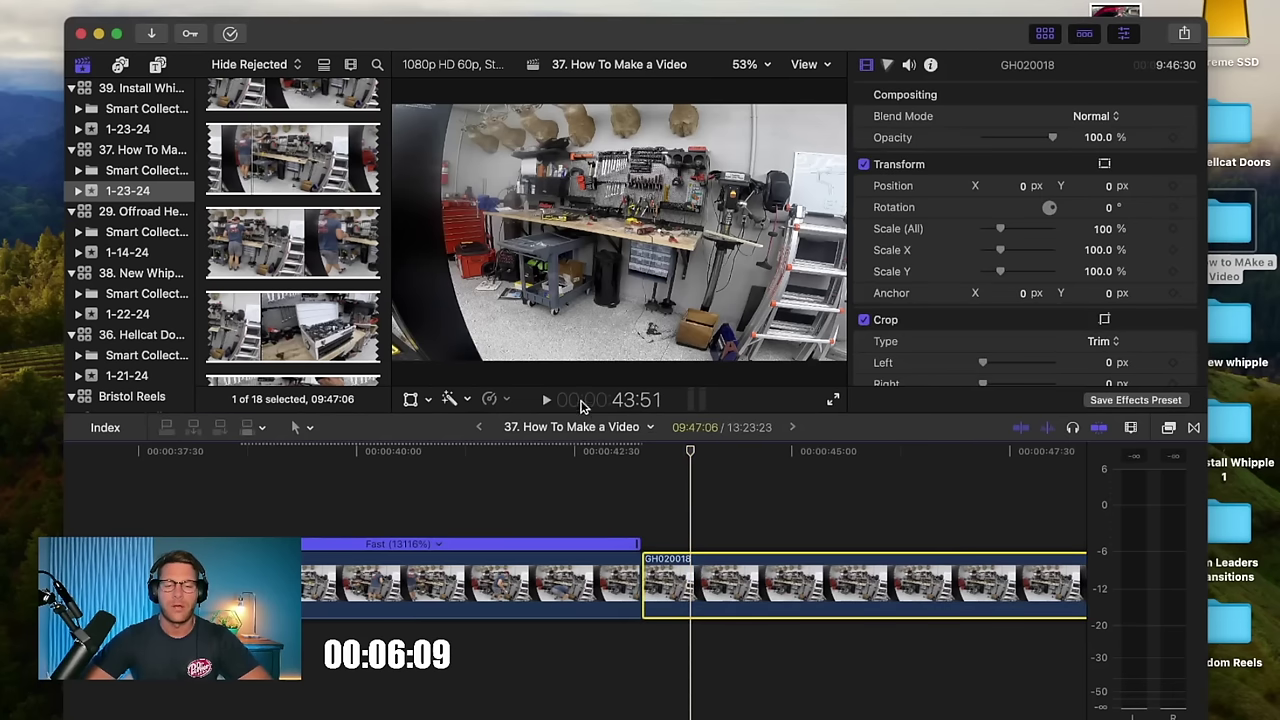
left_click(503, 400)
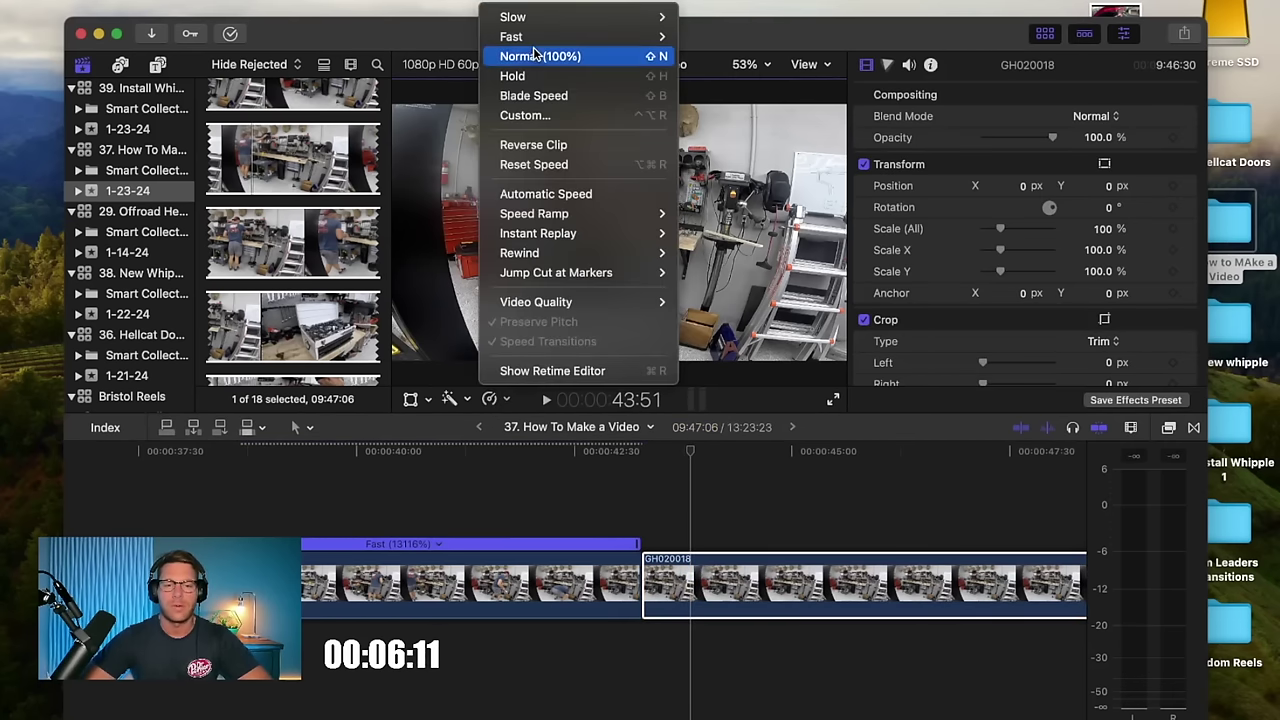
left_click(697, 96)
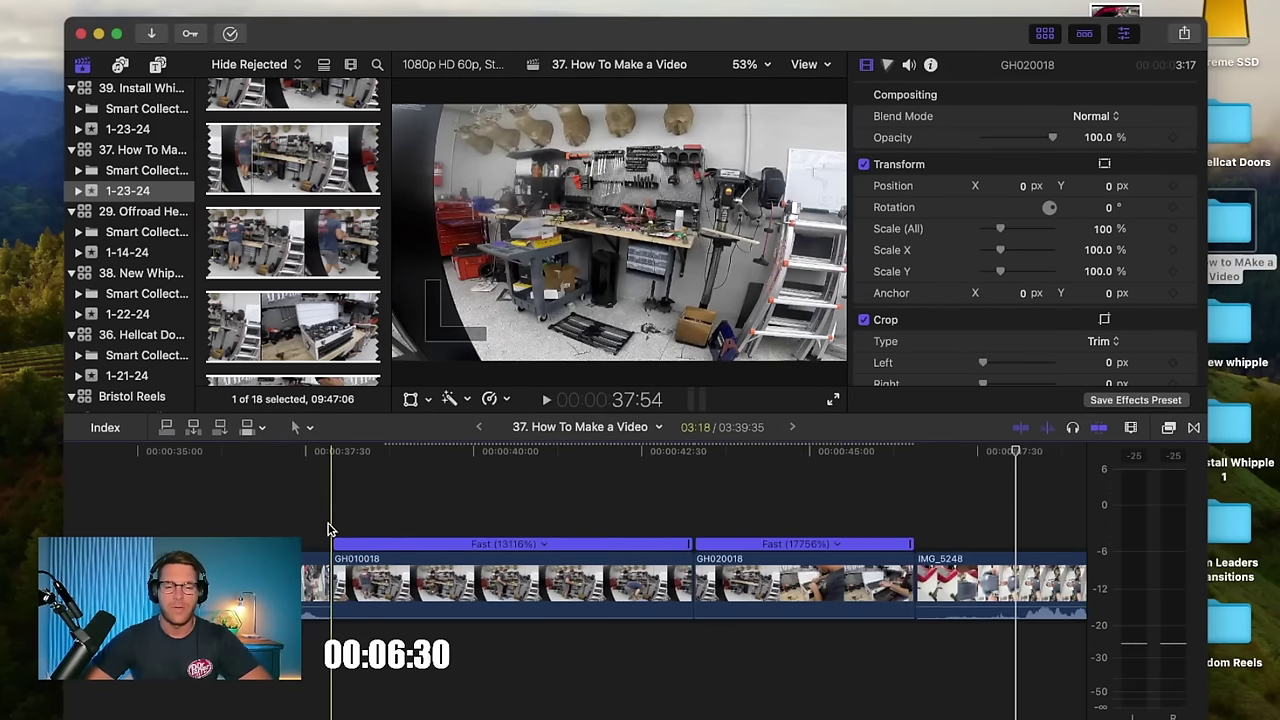
left_click(328, 530)
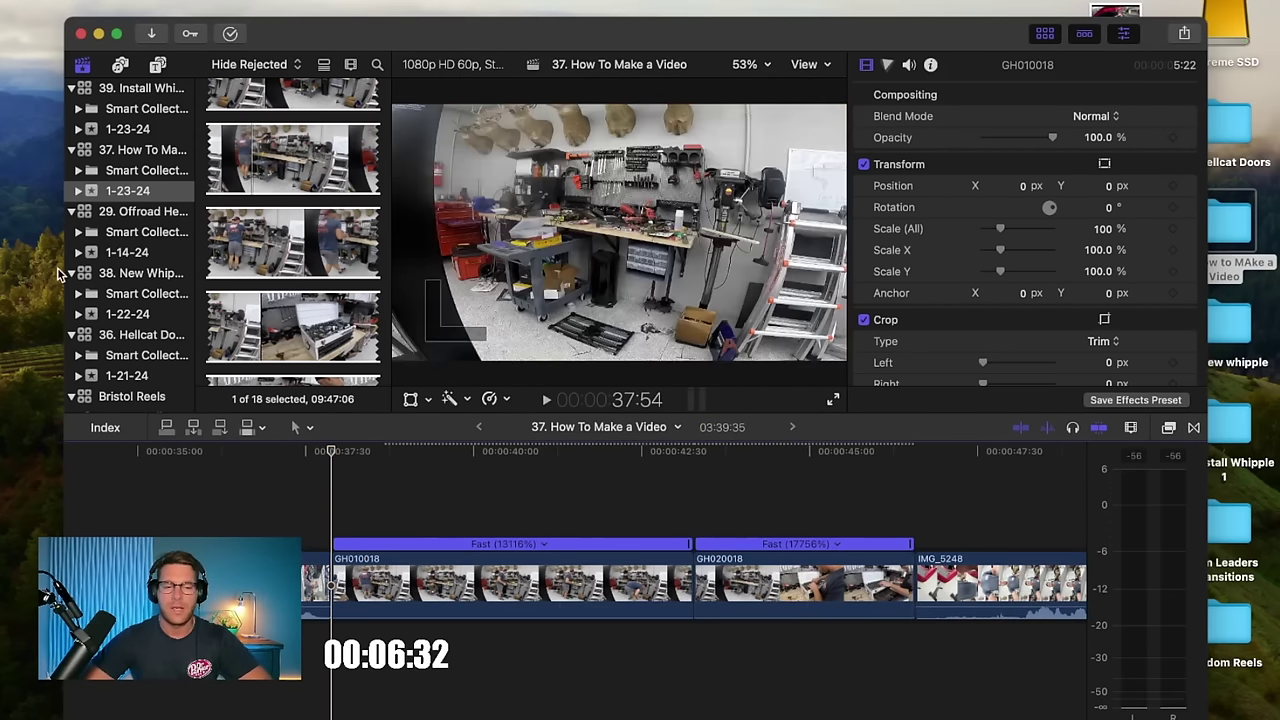
Step: Show the Music library under Photos and Audio and launch the Music app via Spotlight
left_click(121, 66)
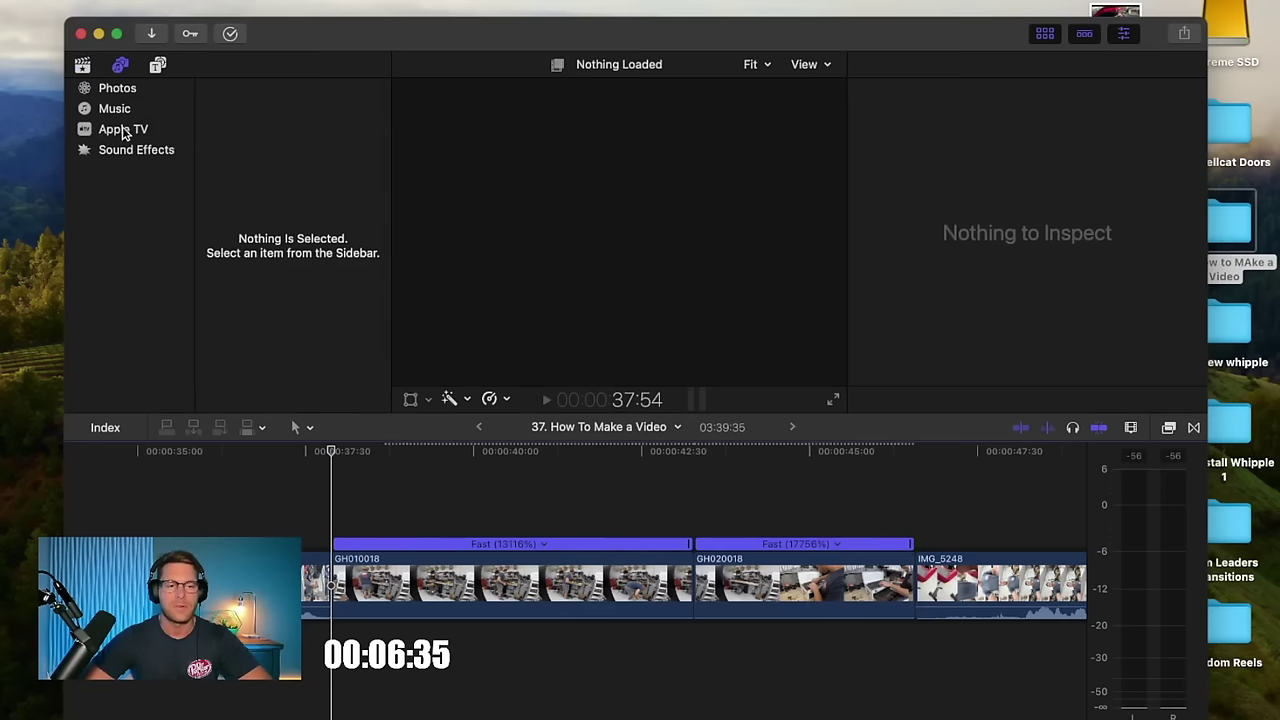
left_click(116, 109)
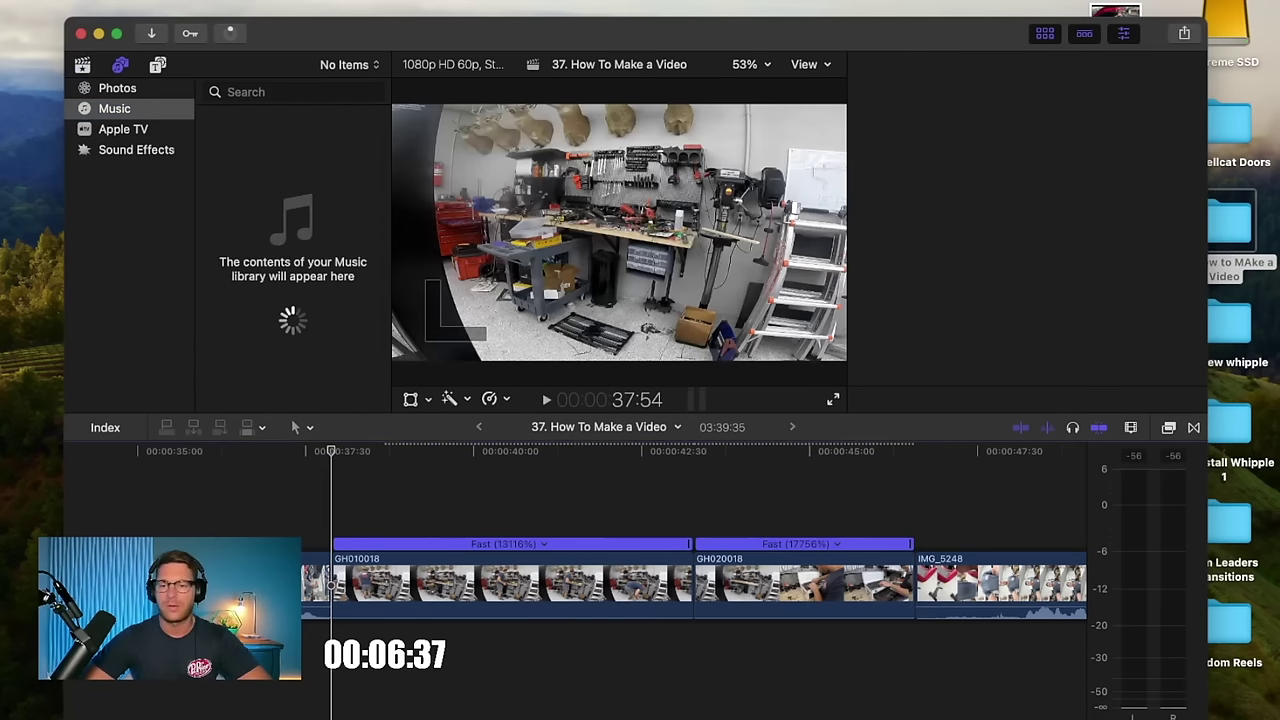
key("super+space")
type("mu")
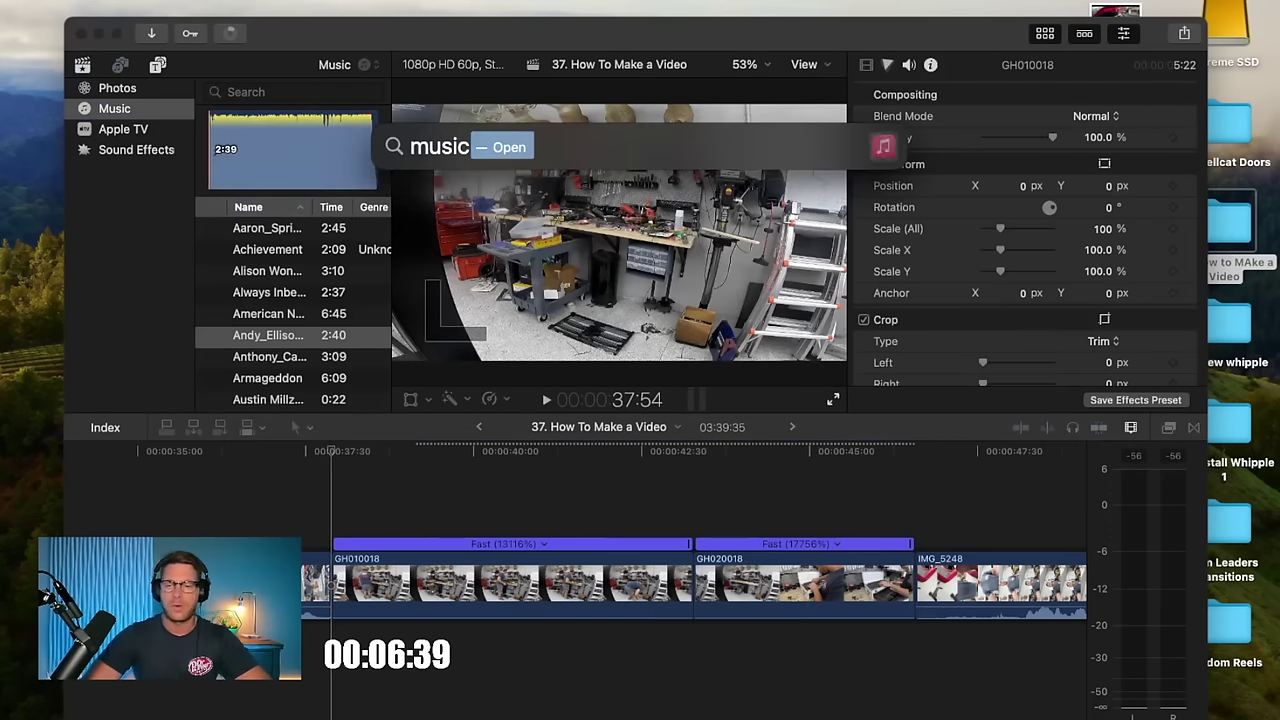
key("Escape")
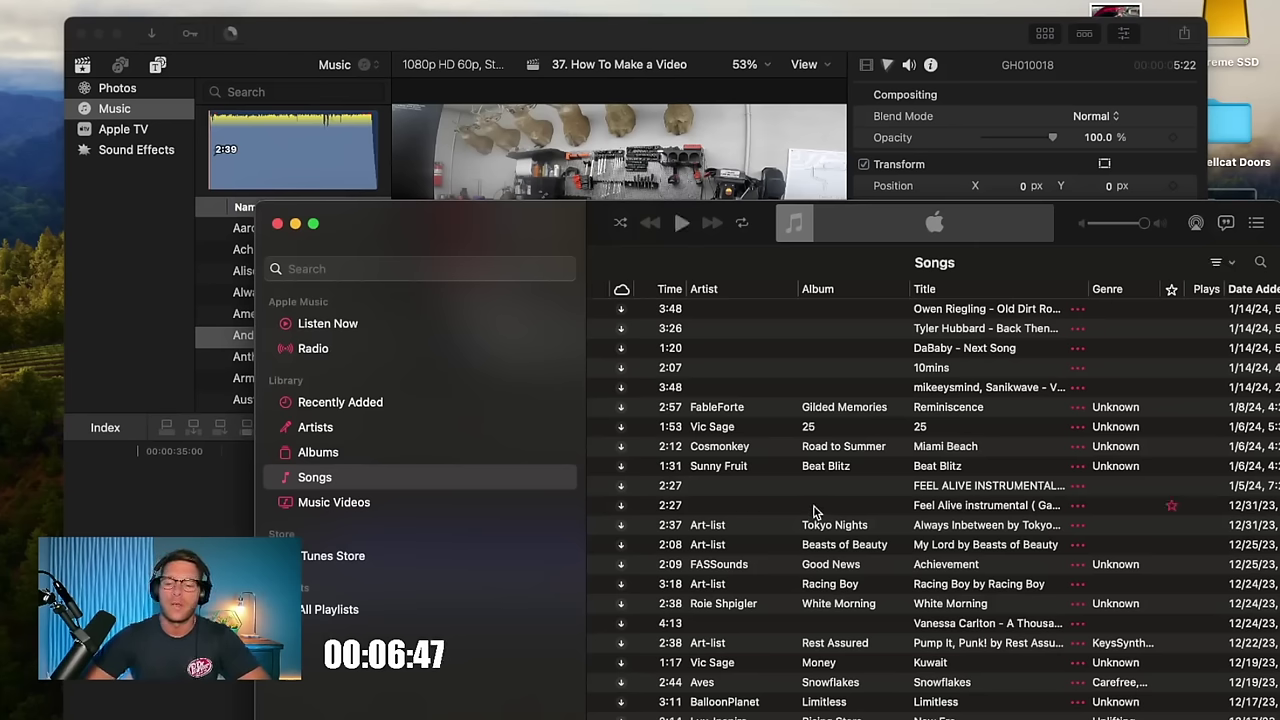
Step: Preview Beat Blitz, select Miami Beach, pause, and move Music over Final Cut Pro
double_click(822, 470)
left_click(822, 447)
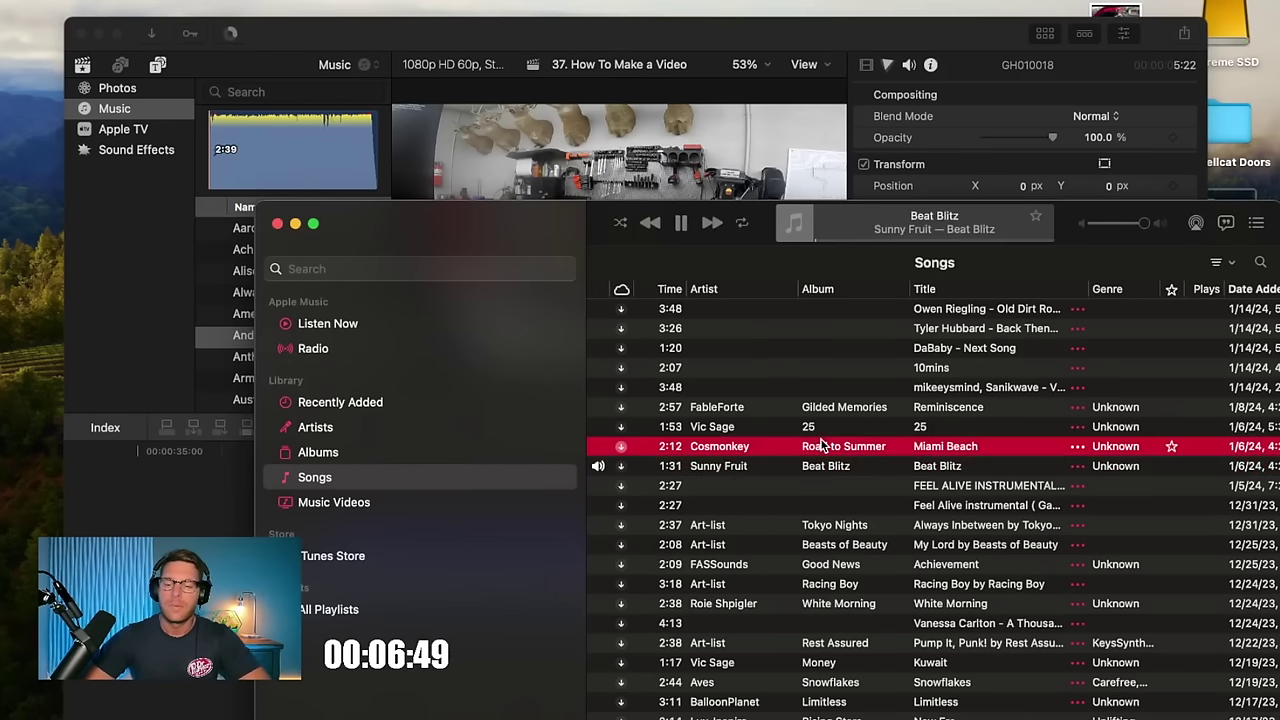
left_click(683, 229)
left_click_drag(683, 229, 1167, 301)
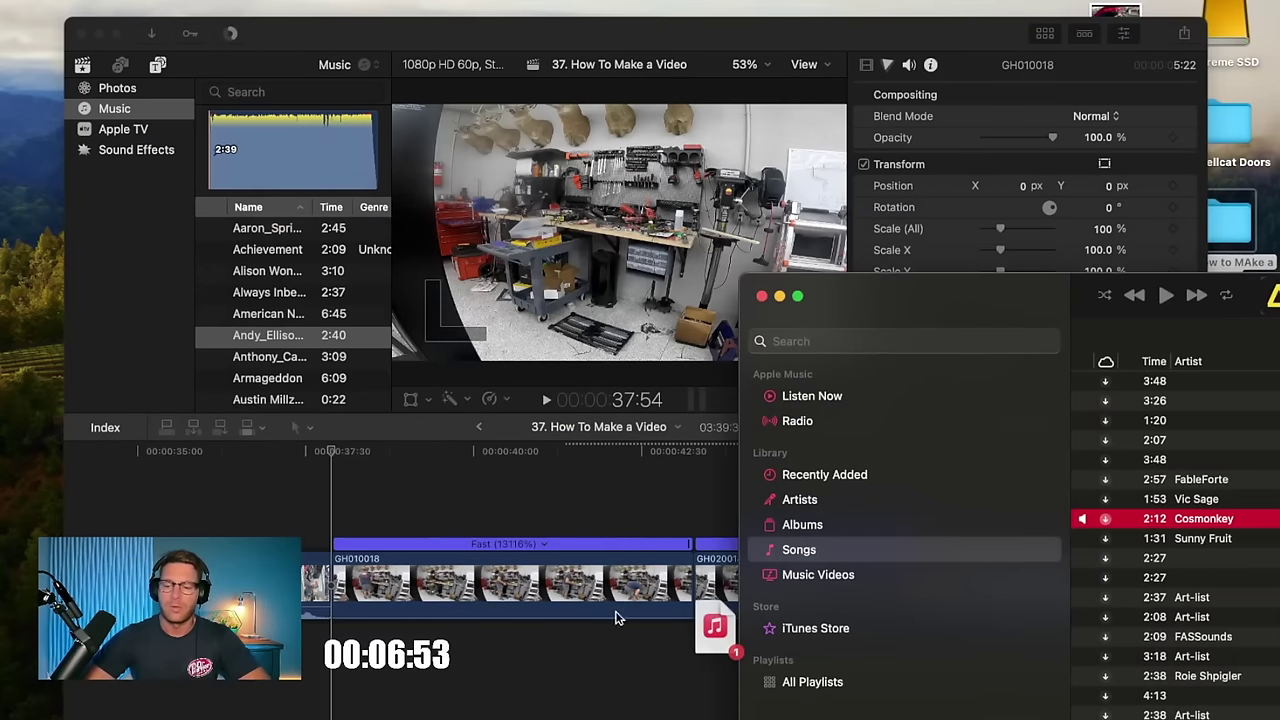
Step: Drop Miami Beach under the clips at the playhead, review playback, and trim IMG_5248's start
left_click_drag(615, 618, 334, 507)
left_click(334, 507)
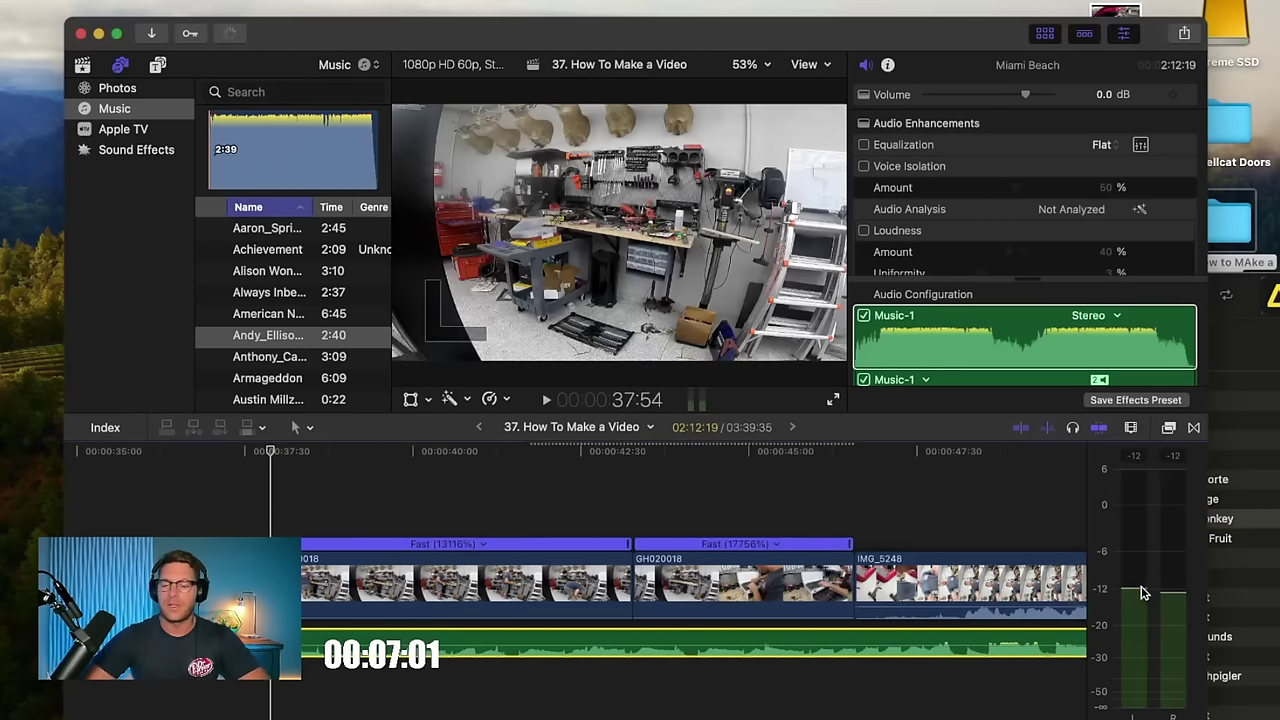
key("space")
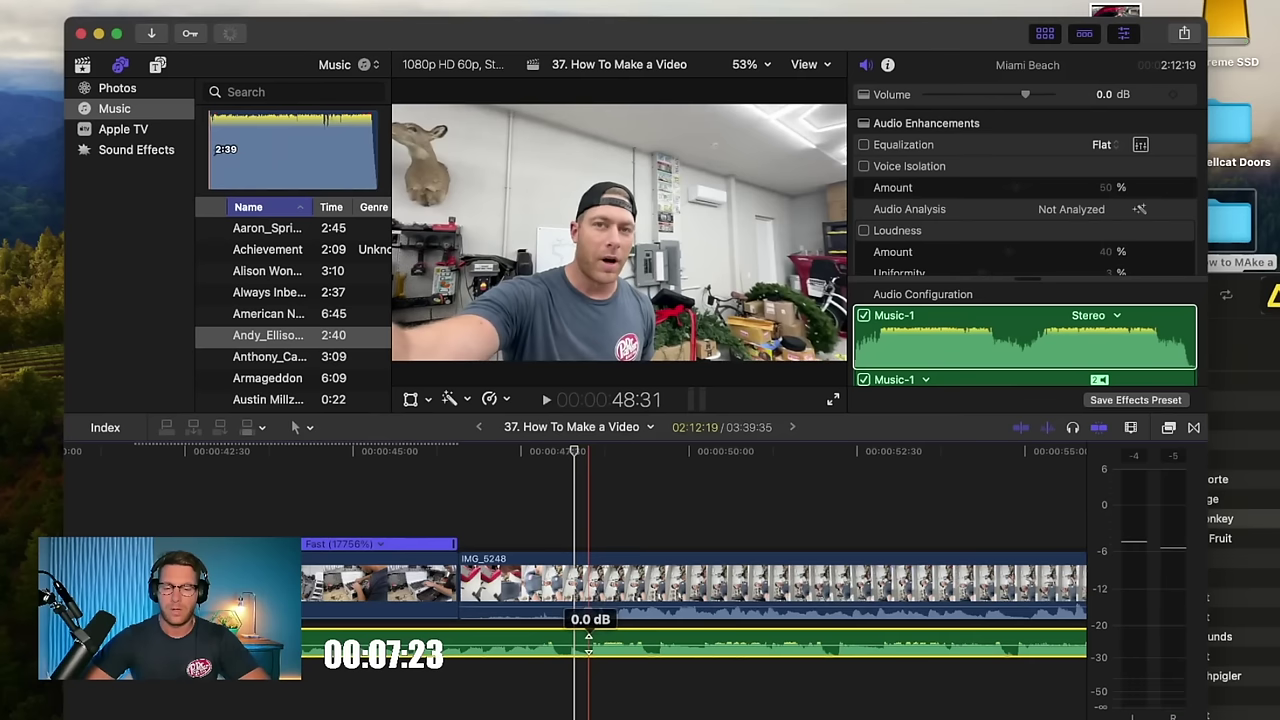
key("super+minus")
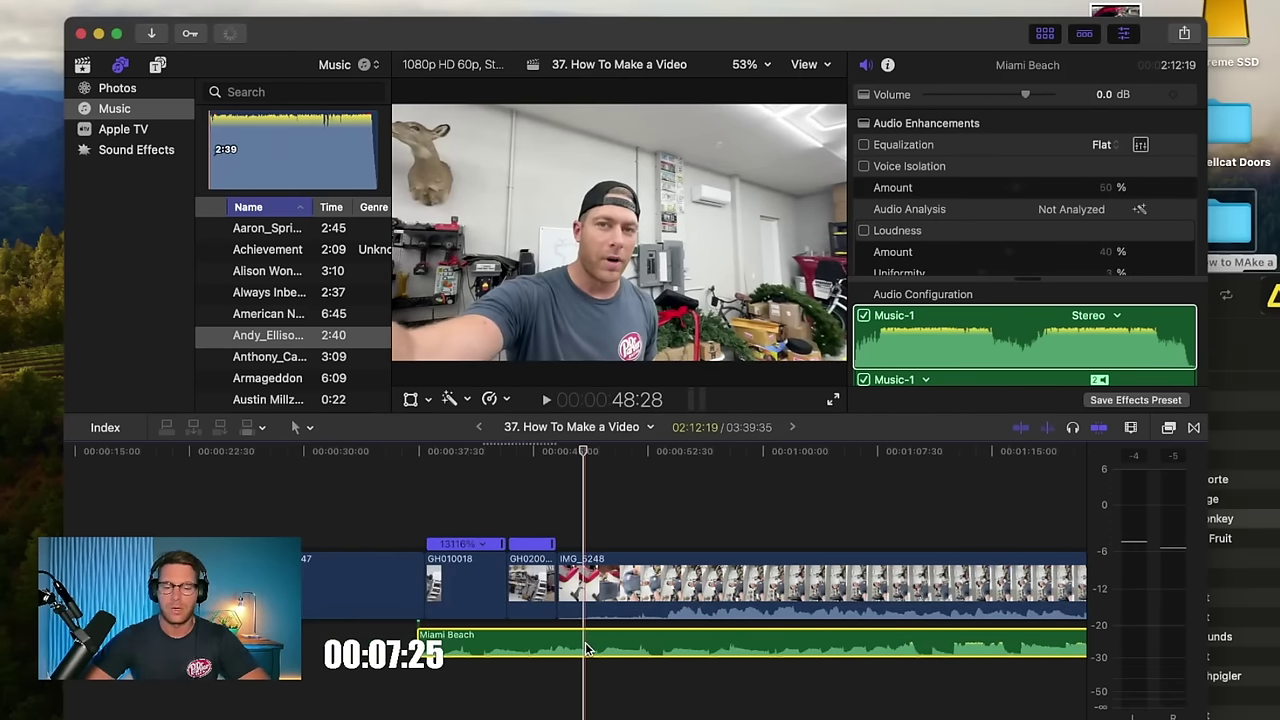
scroll(587, 649, "right", 5)
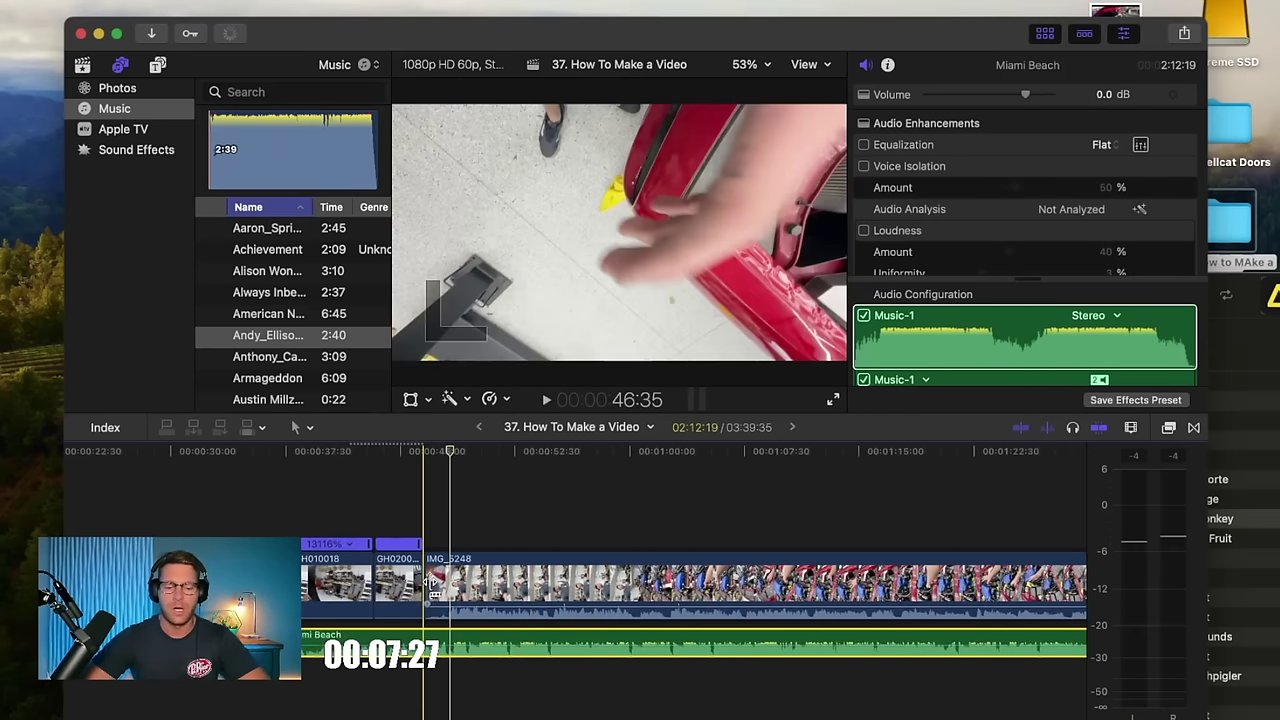
left_click_drag(432, 585, 440, 586)
Step: Mark a section of the Miami Beach music, try changing its volume, then undo and review
key("space")
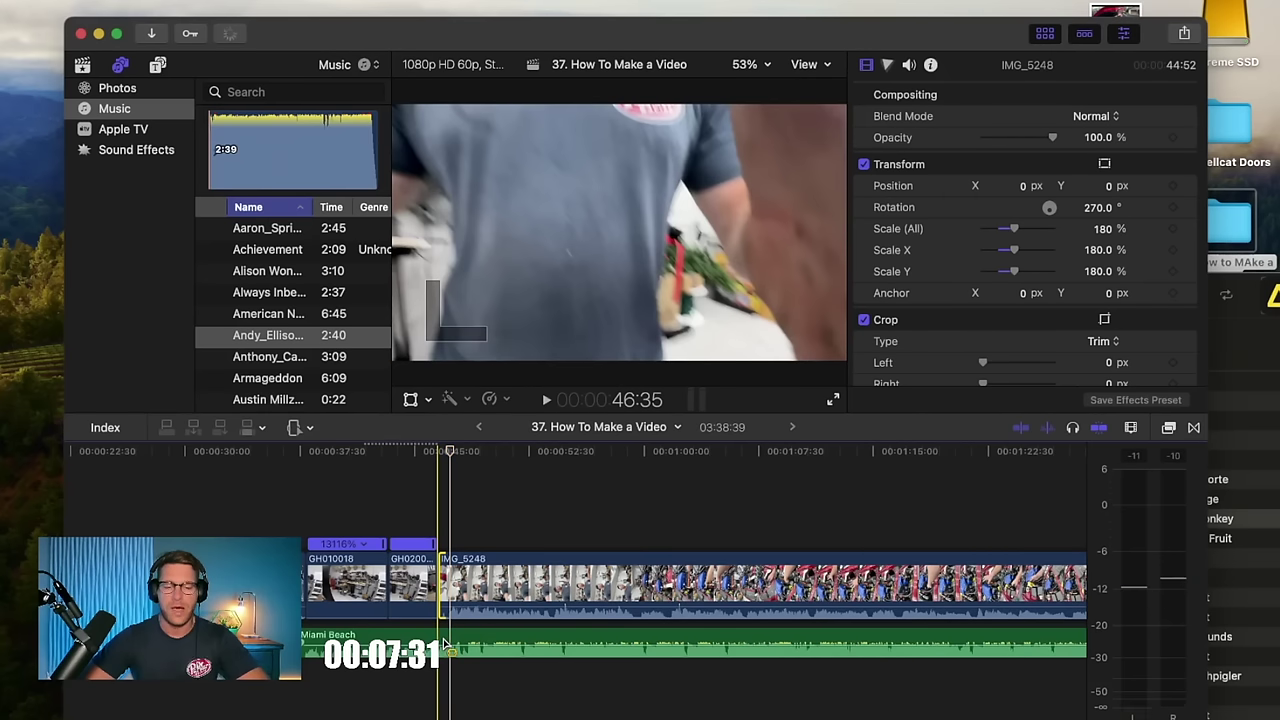
left_click_drag(447, 645, 632, 632)
left_click_drag(850, 608, 852, 640)
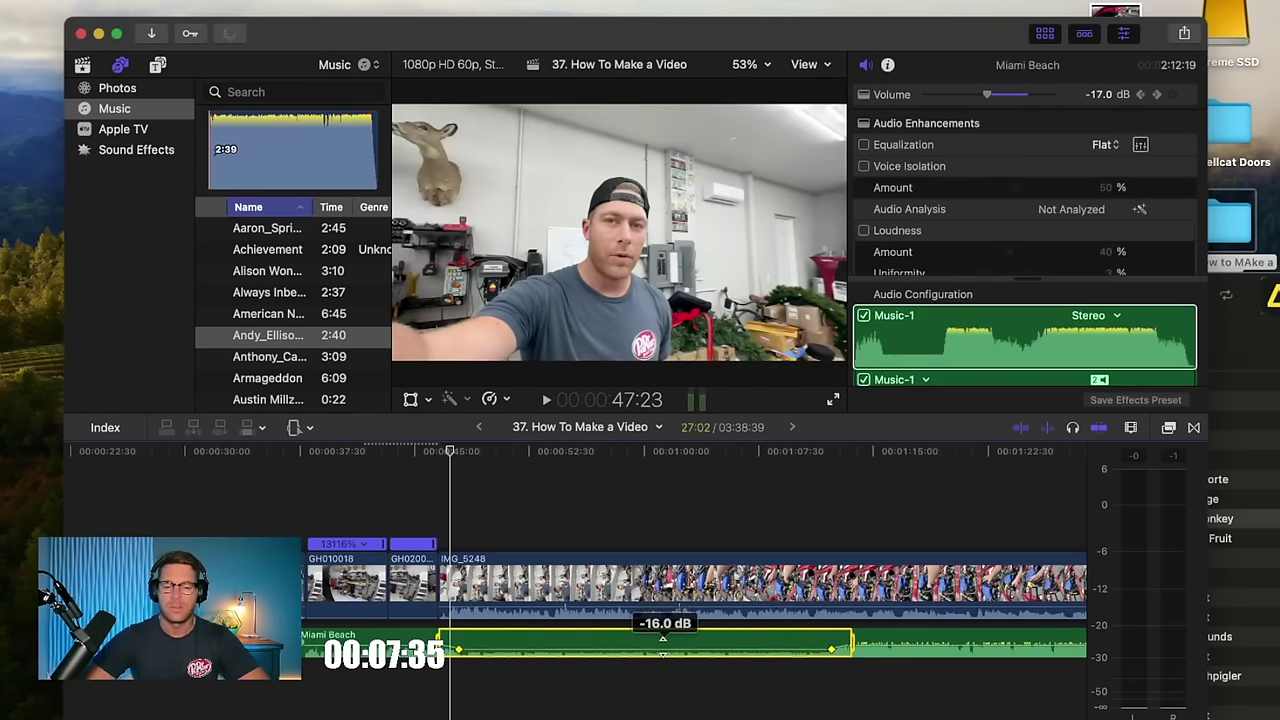
left_click_drag(662, 638, 662, 643)
key("super+z")
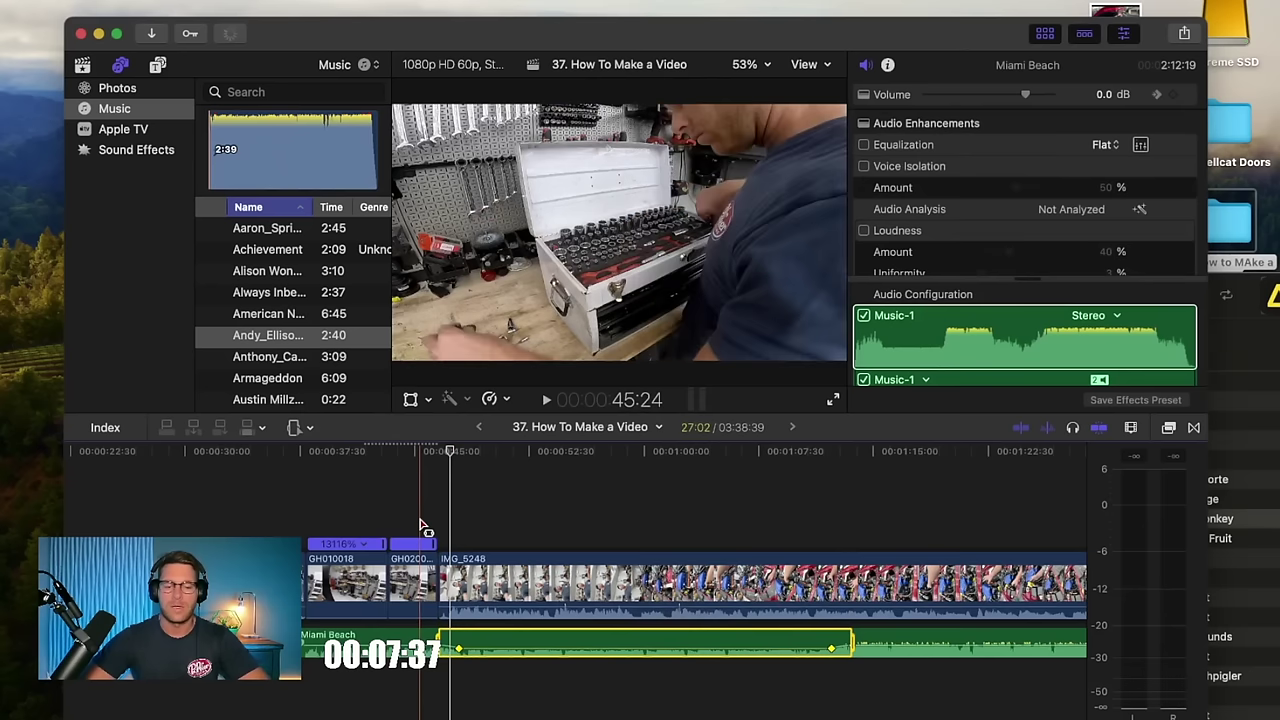
key("space")
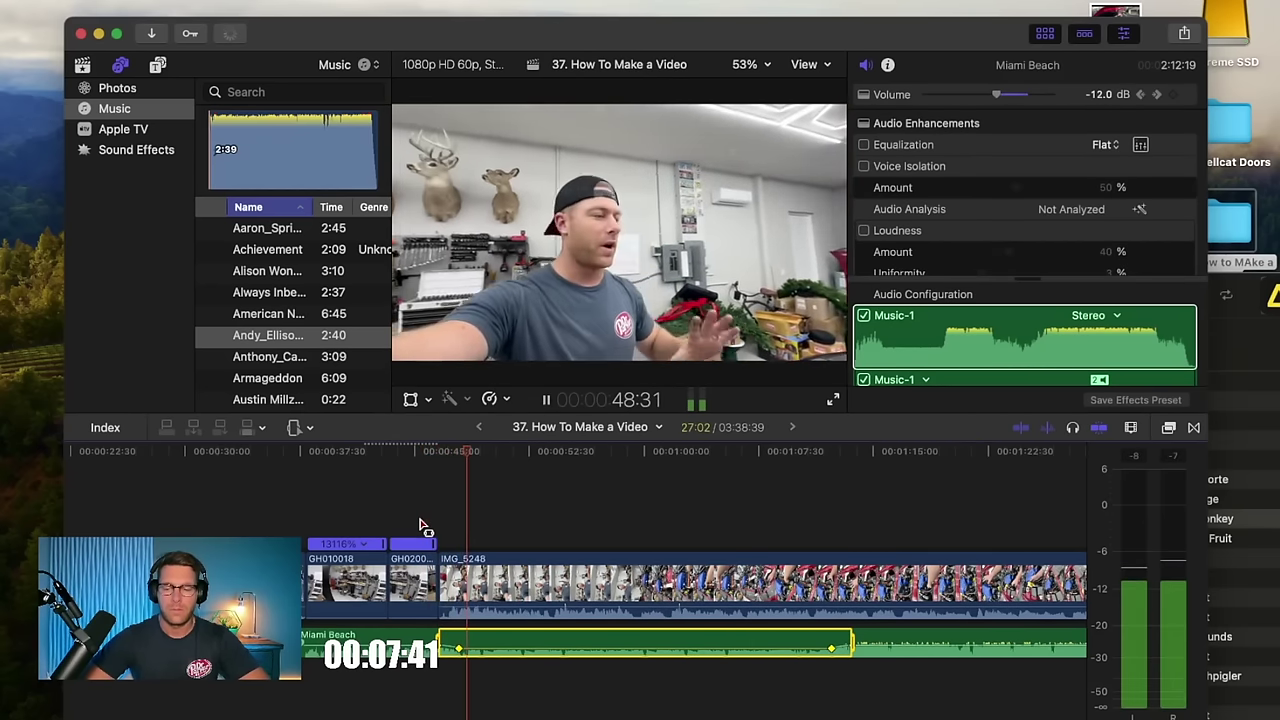
left_click(578, 590)
key("space")
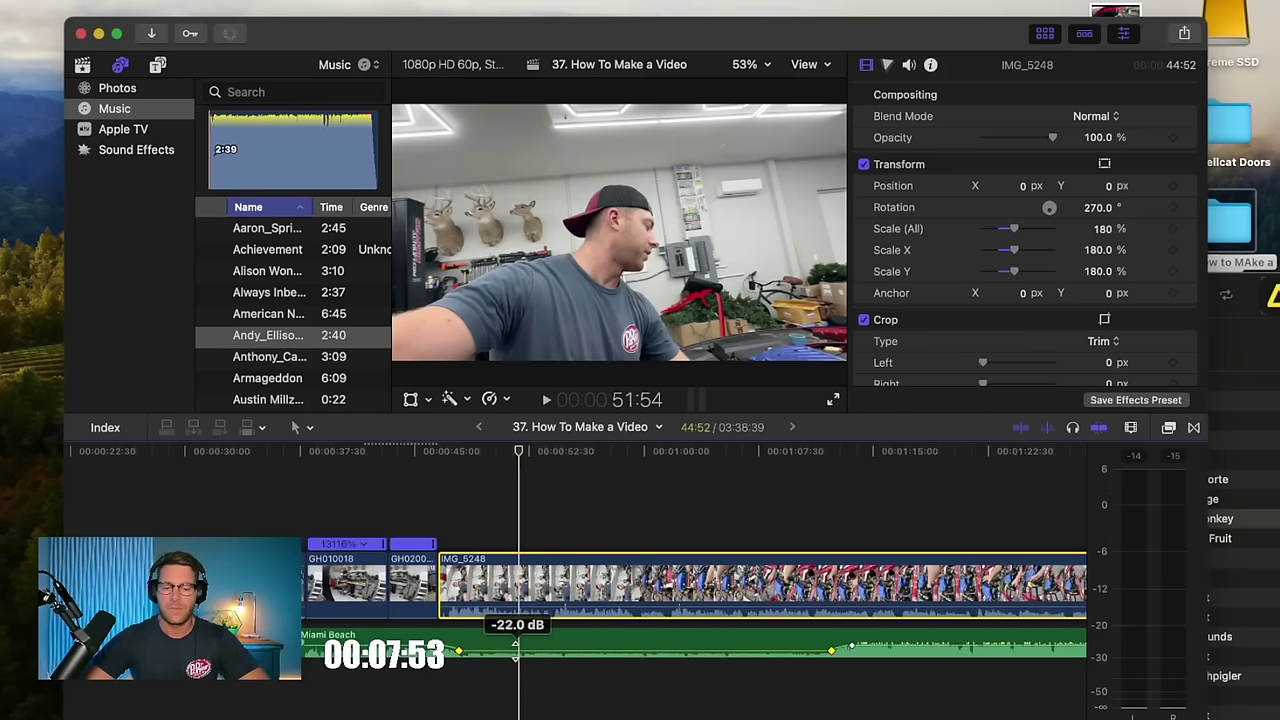
Step: Replay the section and raise the IMG_5248 clip's audio level to 6.0 dB
left_click(434, 503)
key("space")
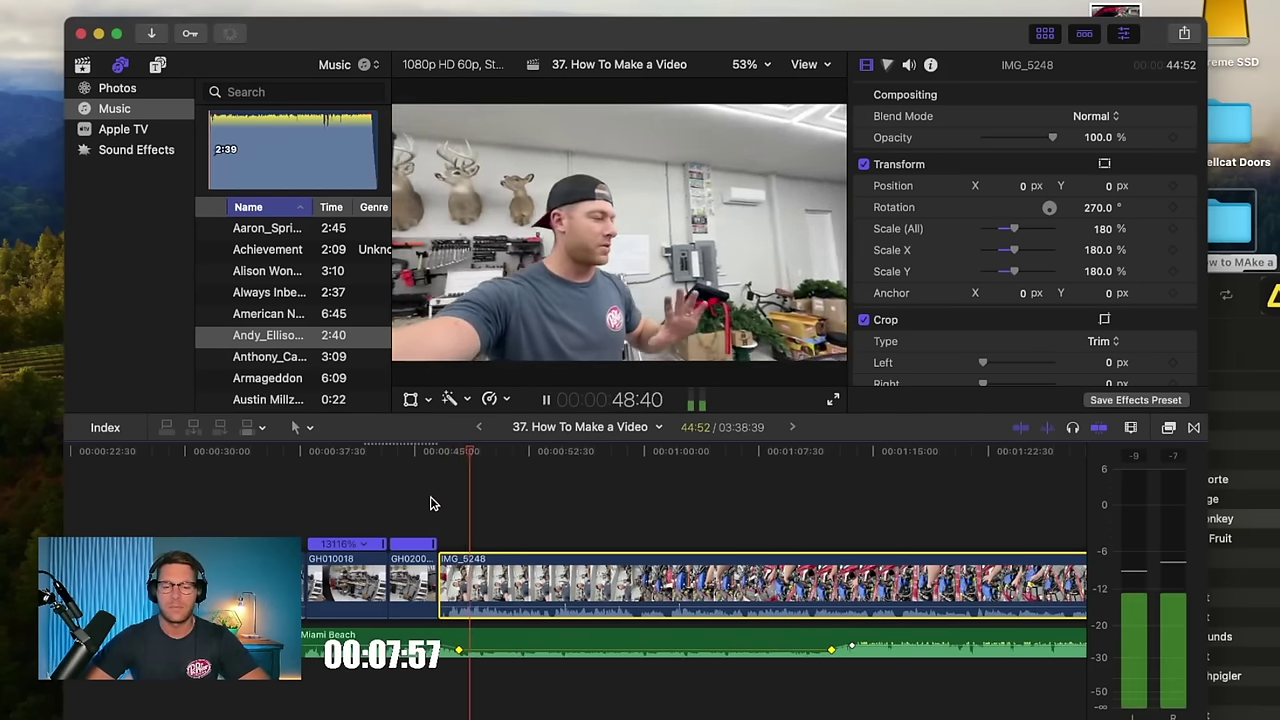
key("b")
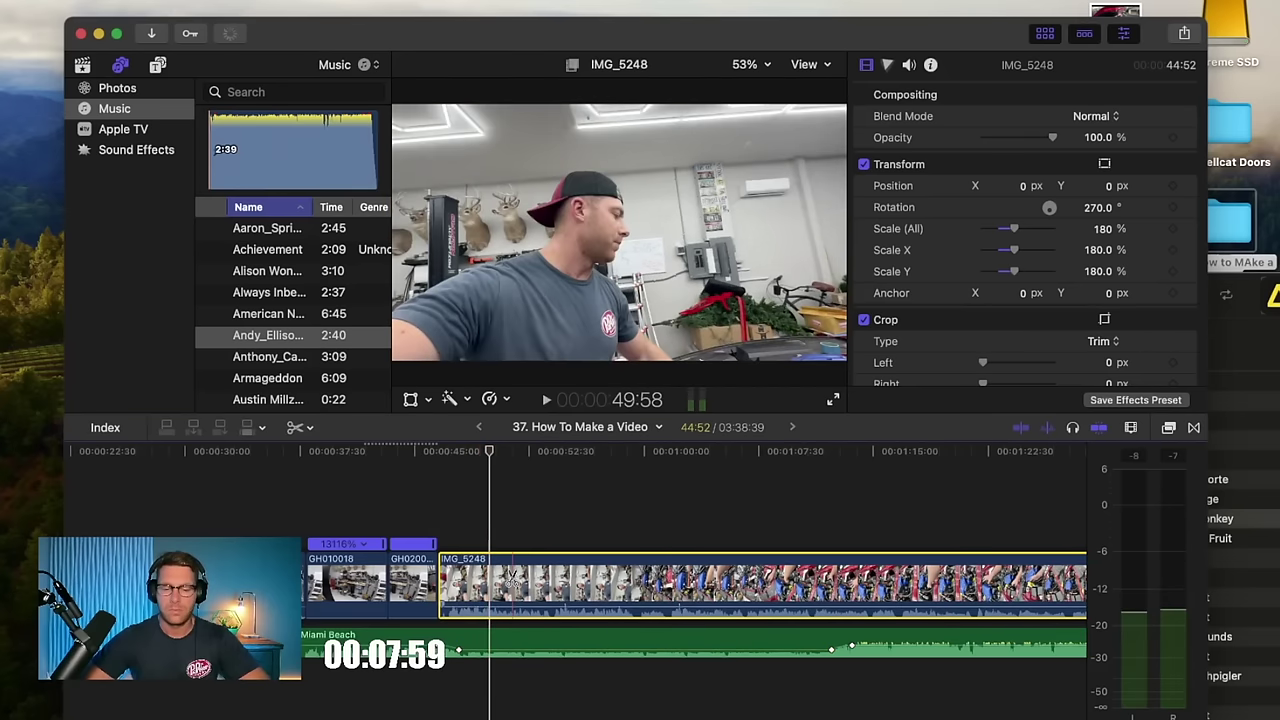
key("v")
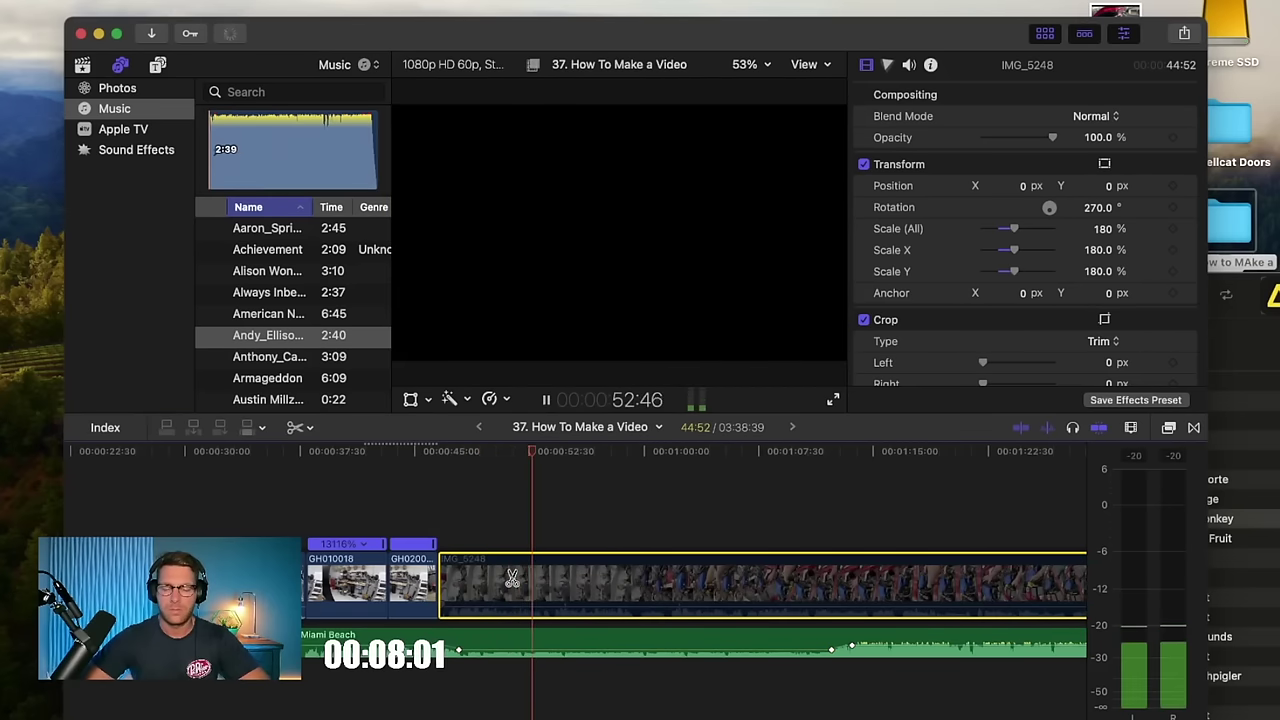
key("v")
key("space")
key("space")
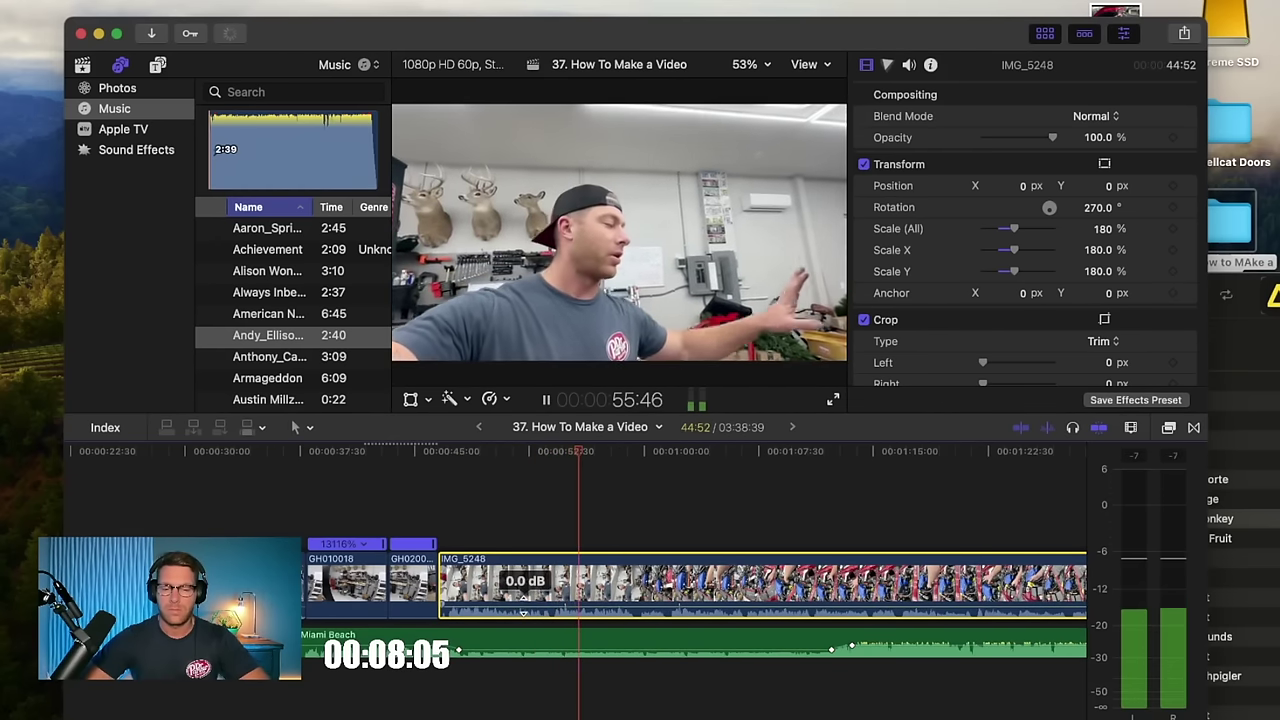
left_click_drag(522, 611, 522, 607)
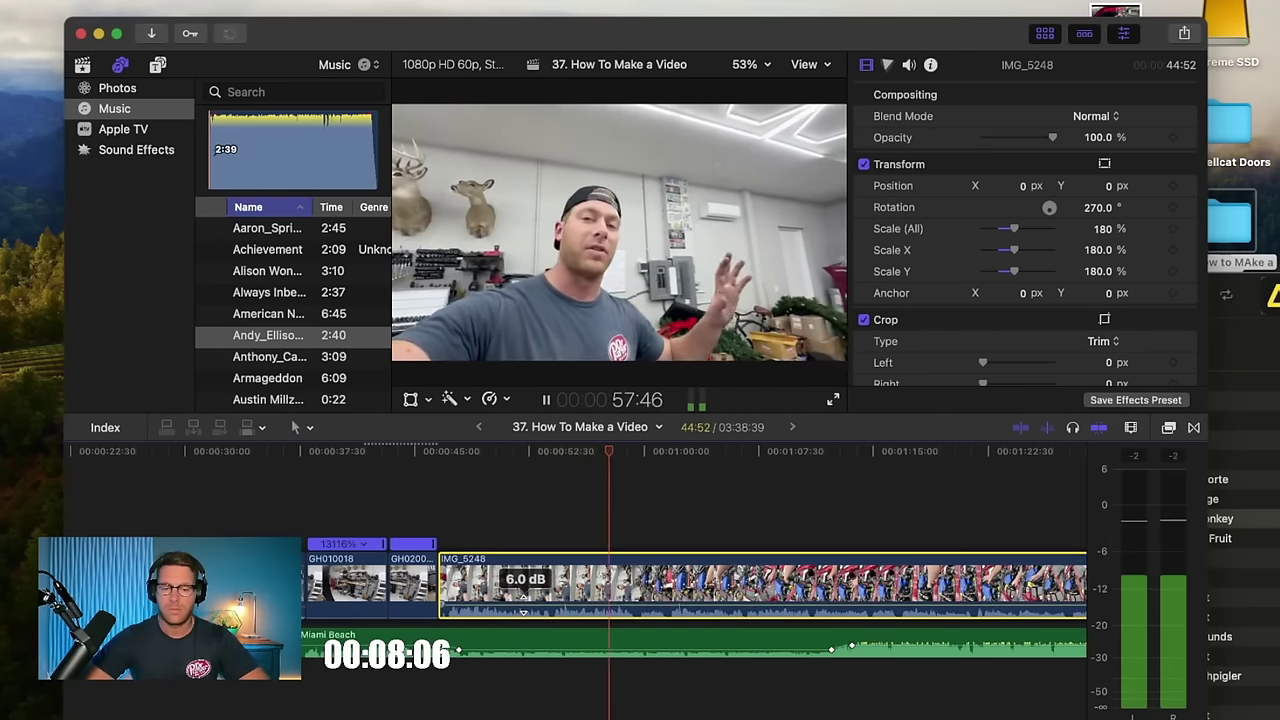
key("space")
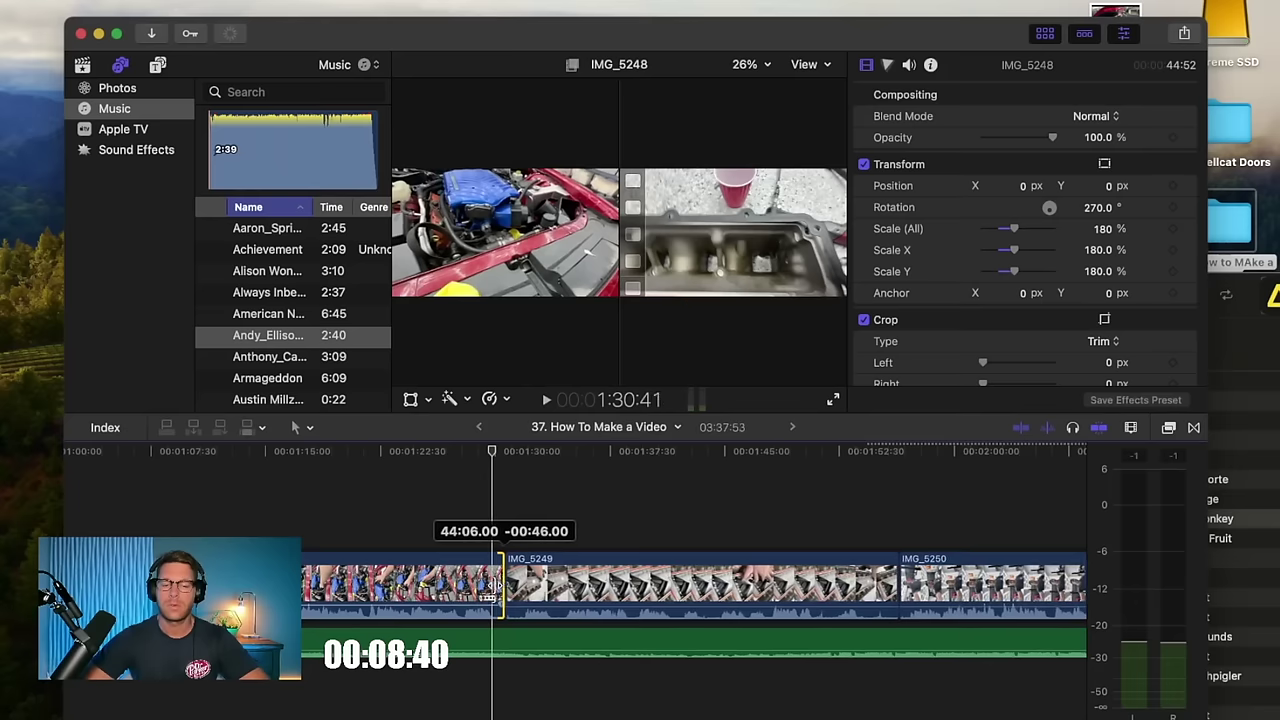
Step: Trim IMG_5249's edge, then split the Miami Beach music and delete its tail
left_click_drag(495, 592, 487, 592)
key("super+equal")
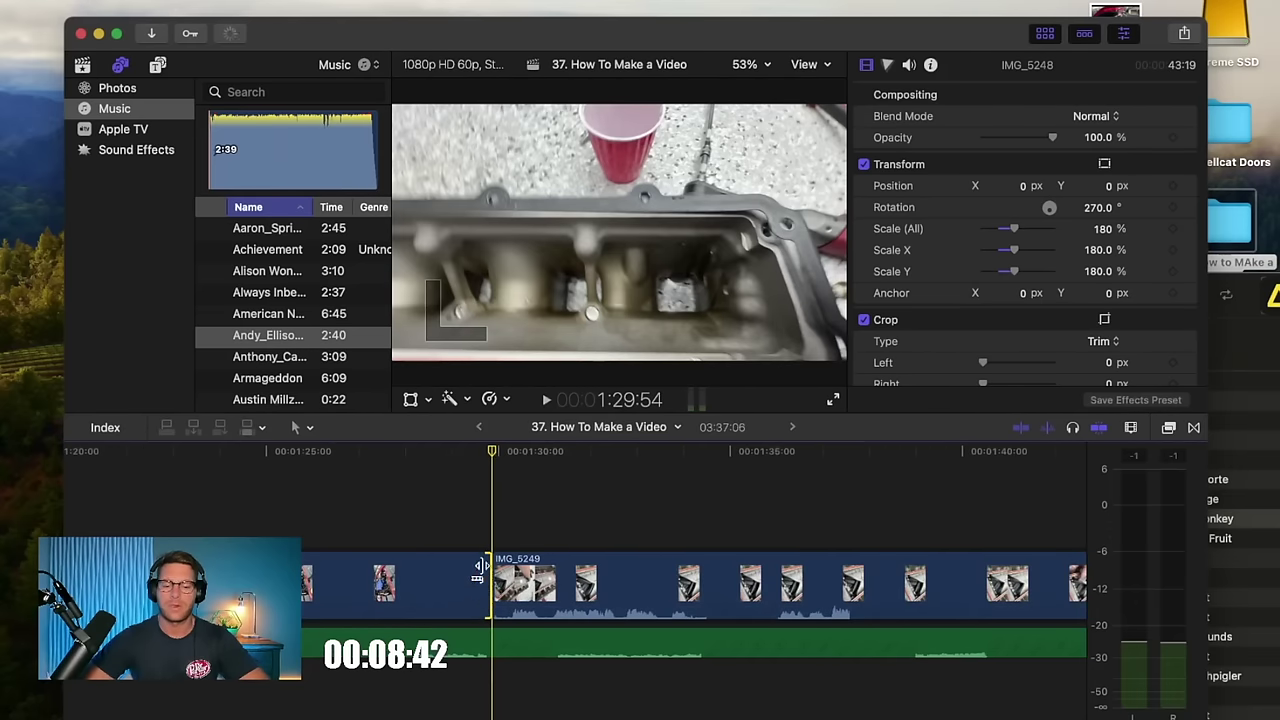
scroll(450, 580, "right", 3)
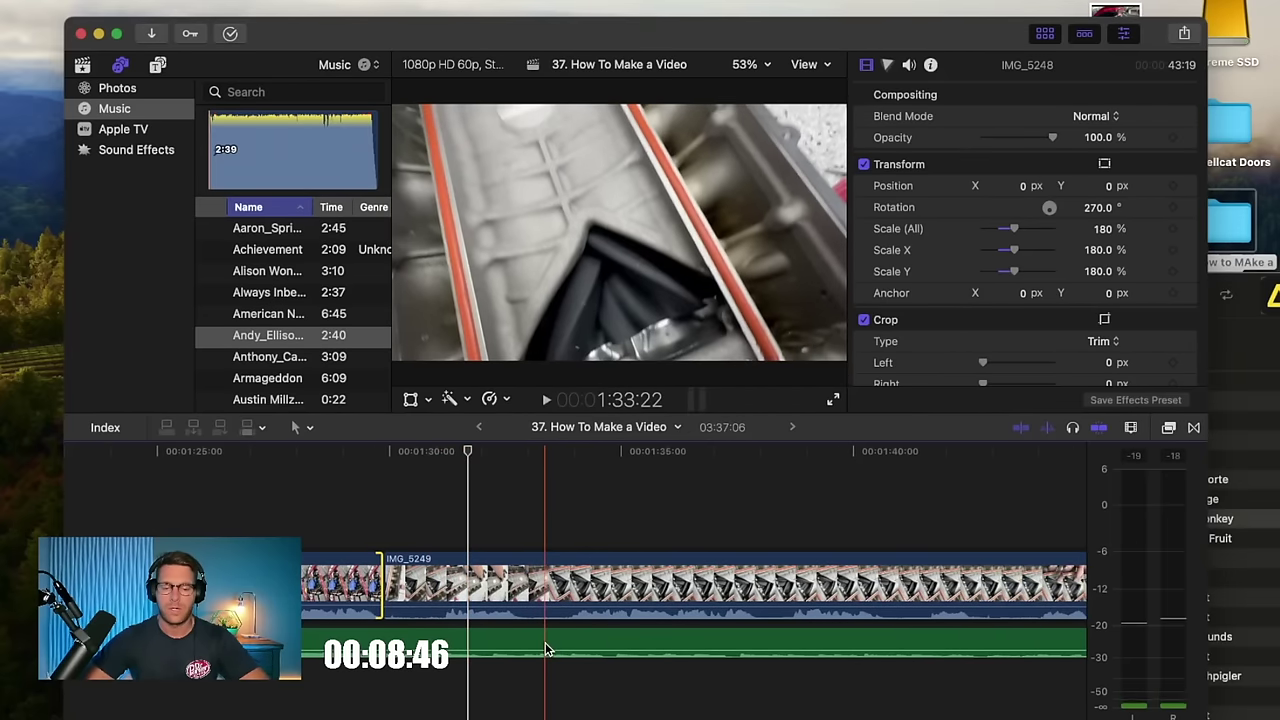
key("super+b")
left_click(607, 645)
key("Delete")
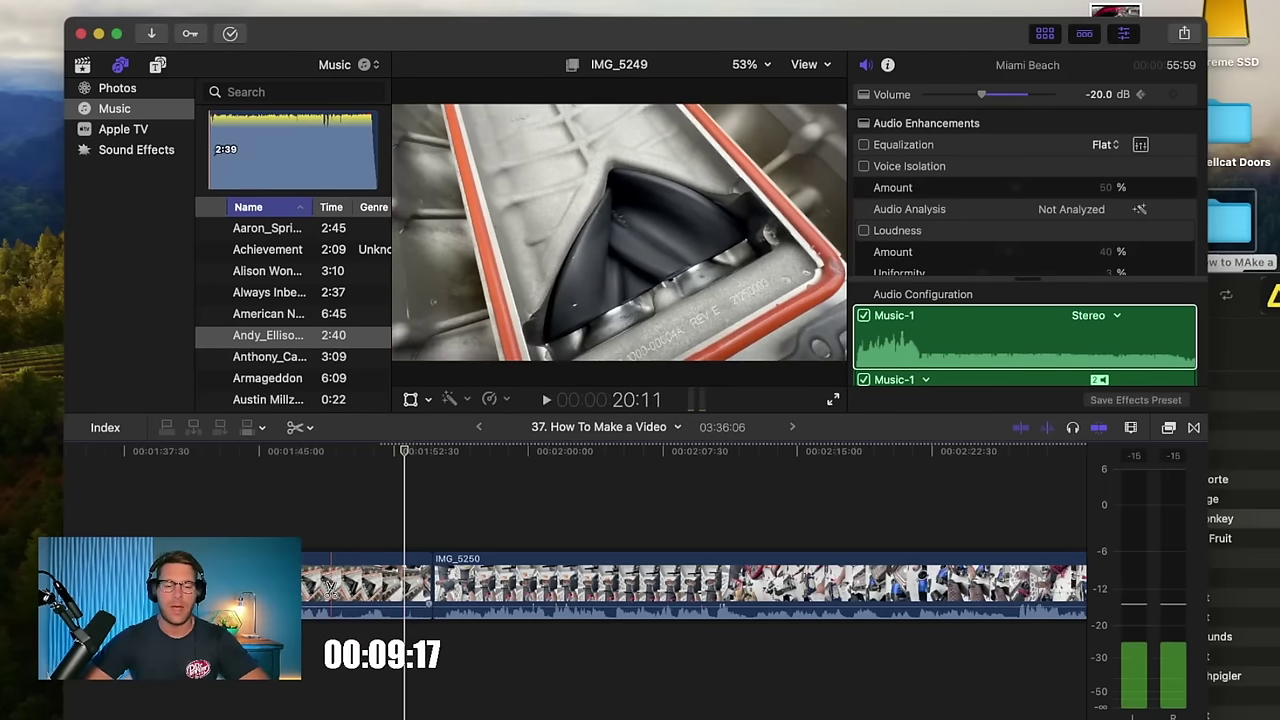
Step: Remove the IMG_5249 clip from the timeline
left_click(340, 588)
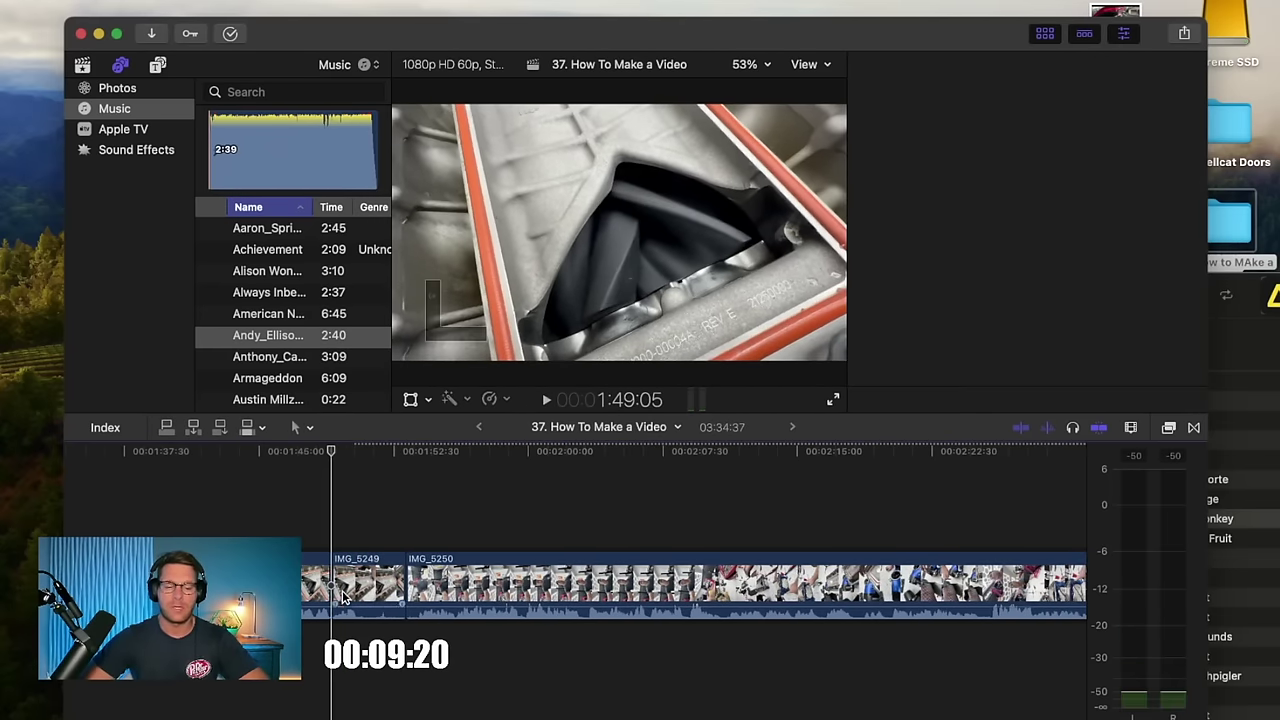
key("super+equal")
key("super+equal")
key("super+equal")
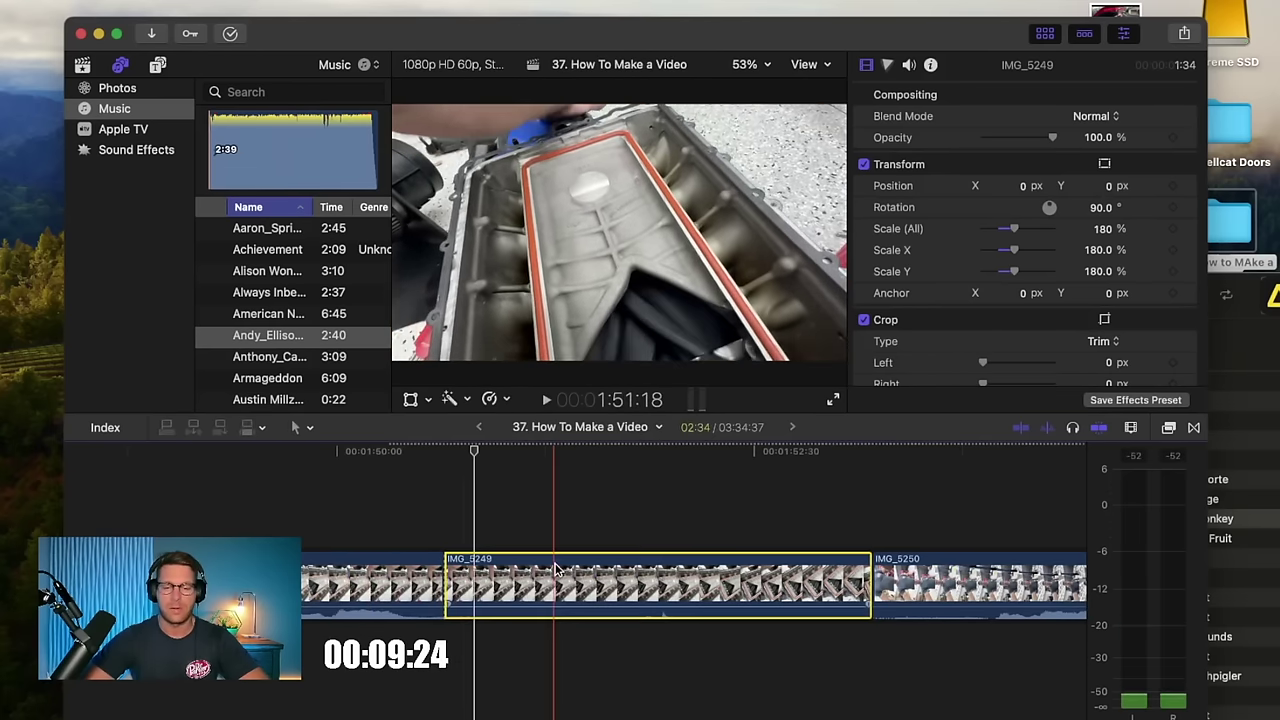
key("Delete")
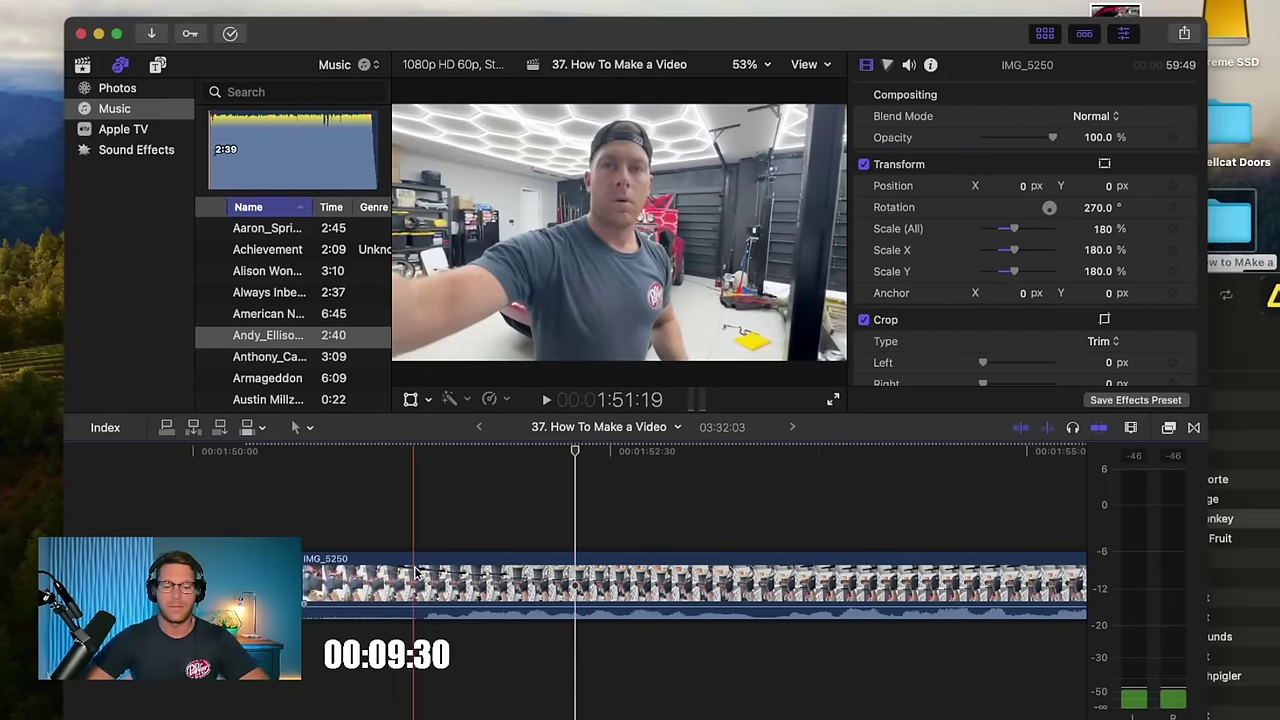
Step: Trim the start of IMG_5250 and play back the result
left_click_drag(308, 590, 420, 588)
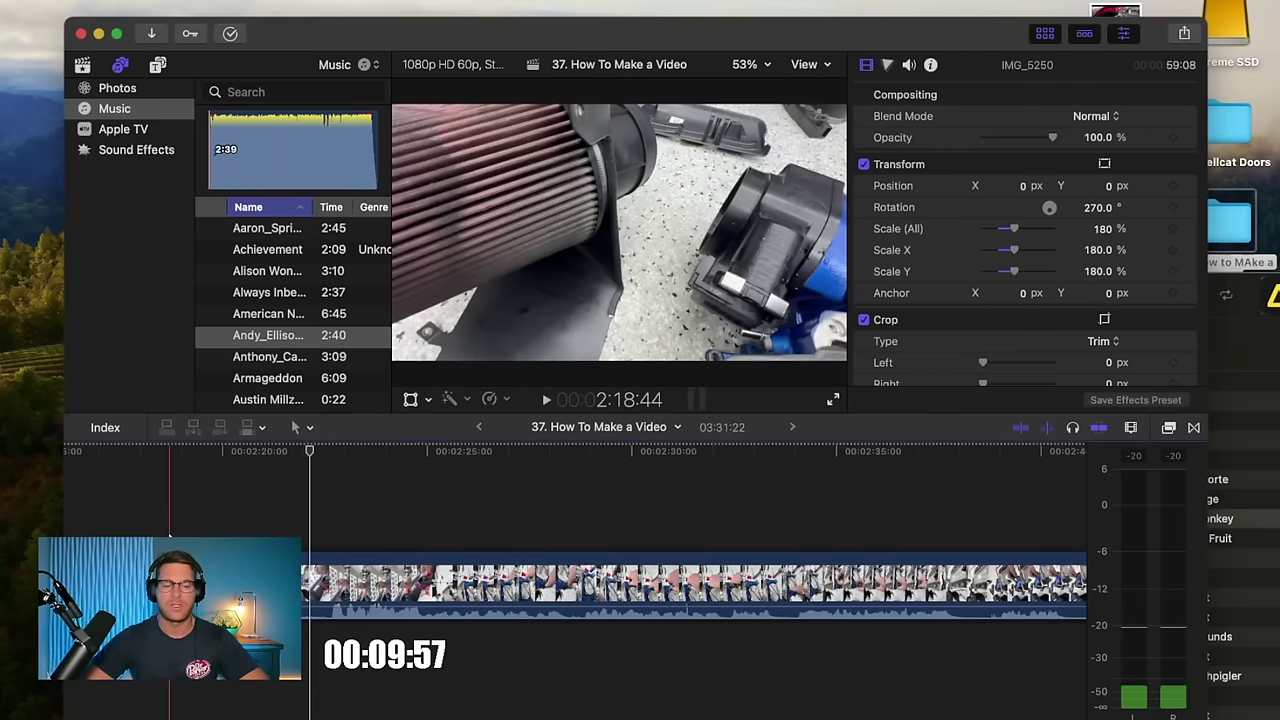
scroll(170, 537, "left", 5)
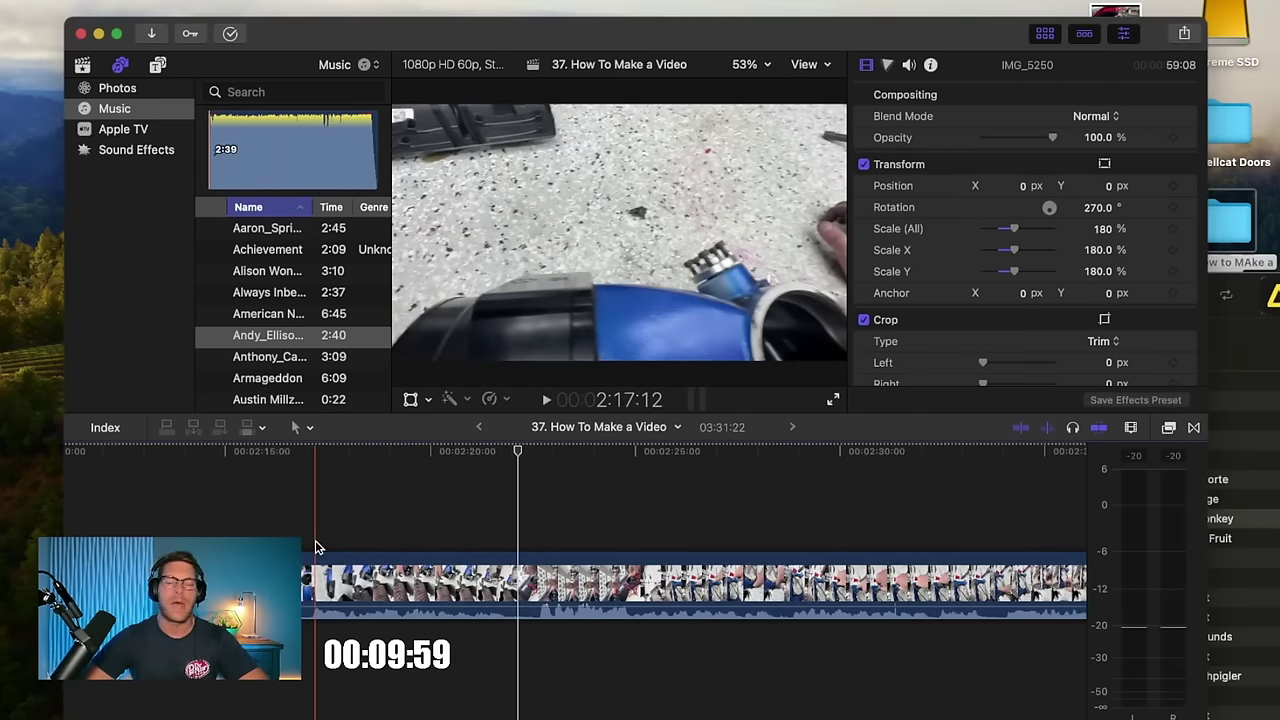
key("space")
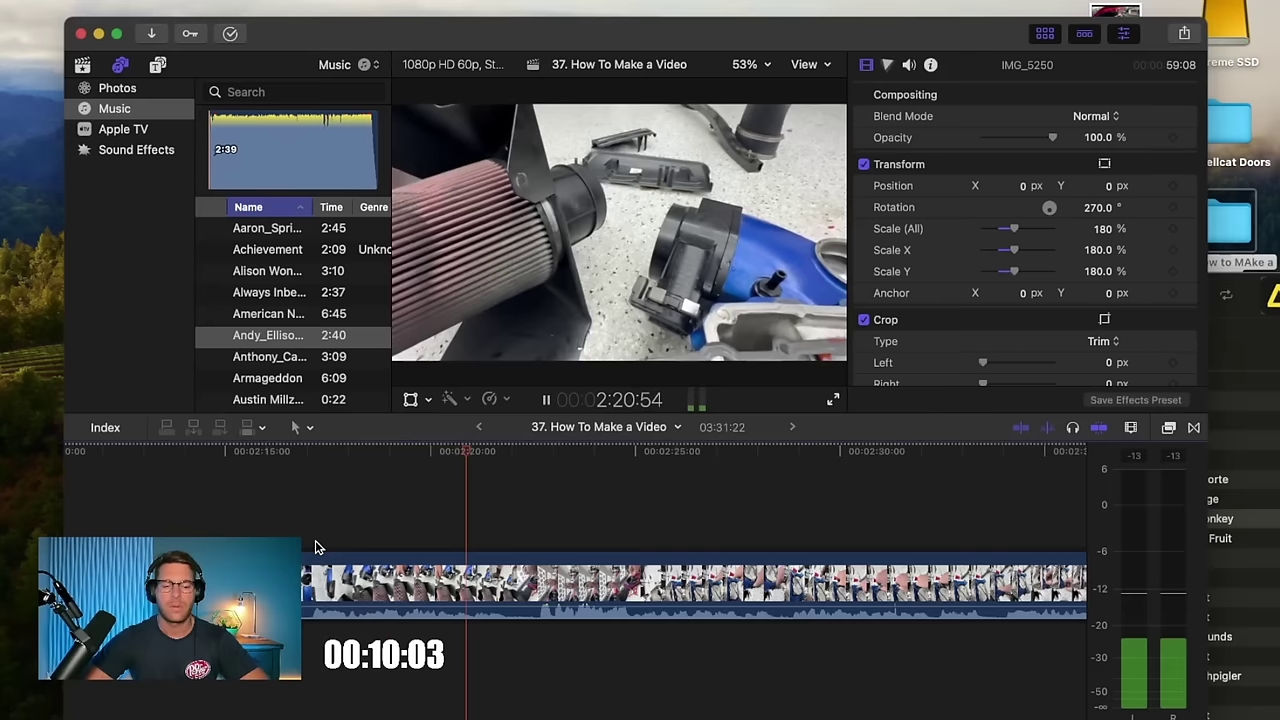
Step: Add a Captionator Caption 2 title above the IMG_5250 footage
key("space")
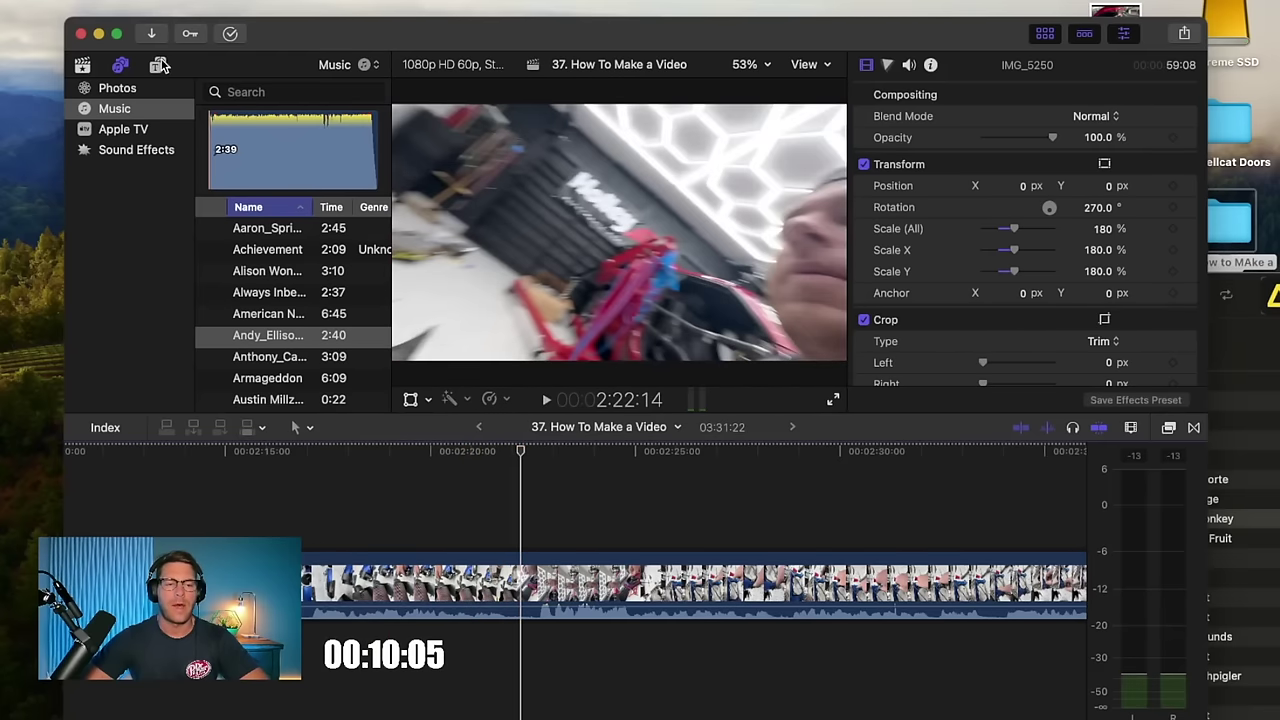
left_click(160, 65)
scroll(129, 253, "down", 2)
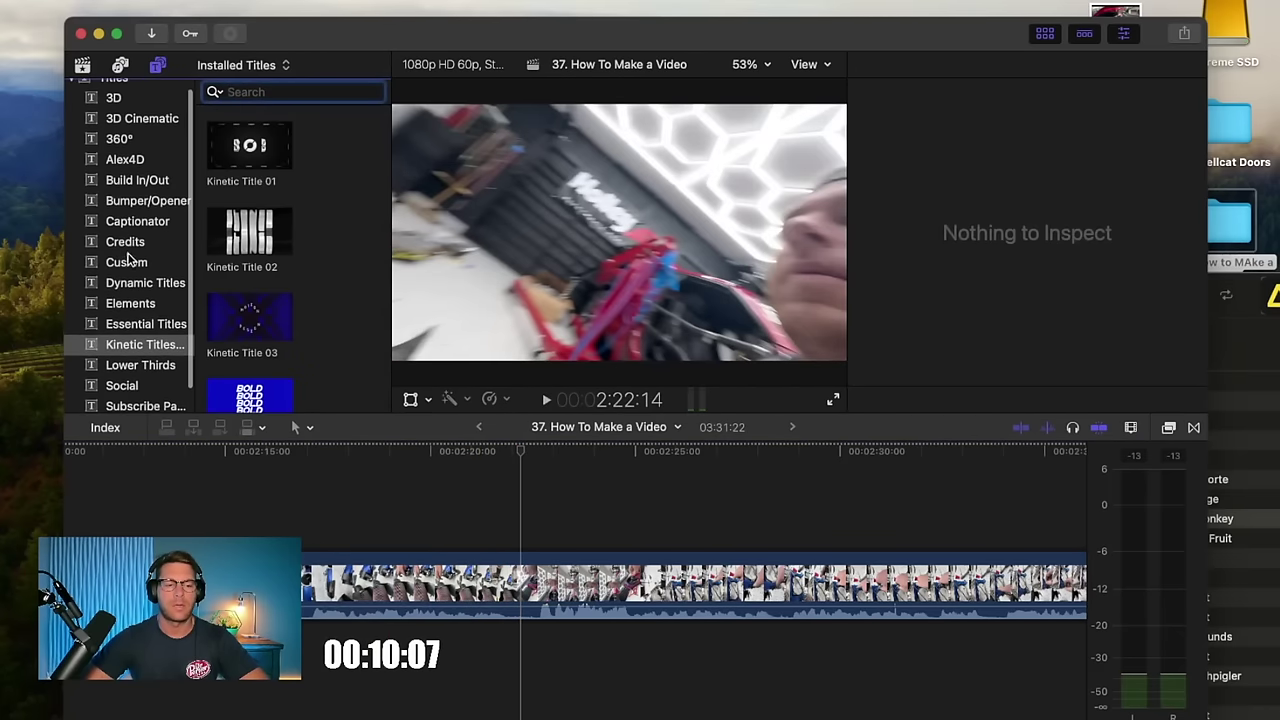
left_click(139, 230)
left_click_drag(251, 148, 690, 536)
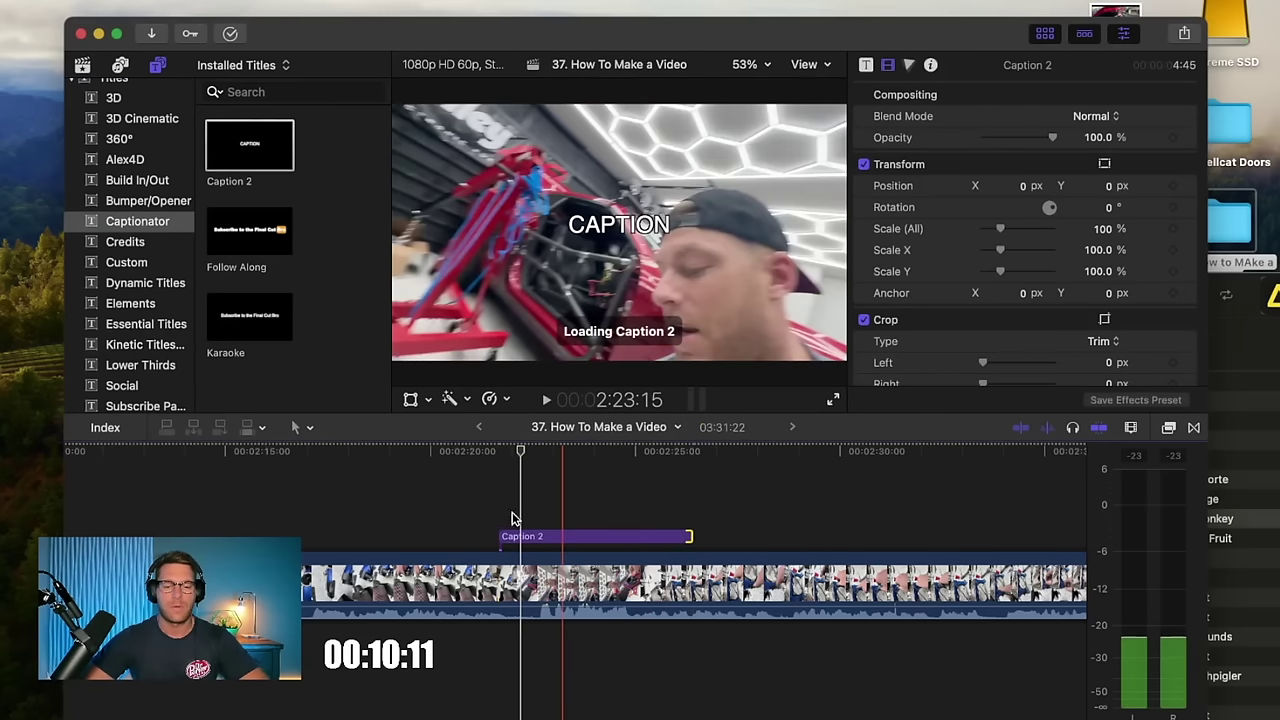
Step: Change the caption to 'BLOWER HAT**', lower it in the frame, and shift and shorten its clip
double_click(618, 226)
type("BLOWER")
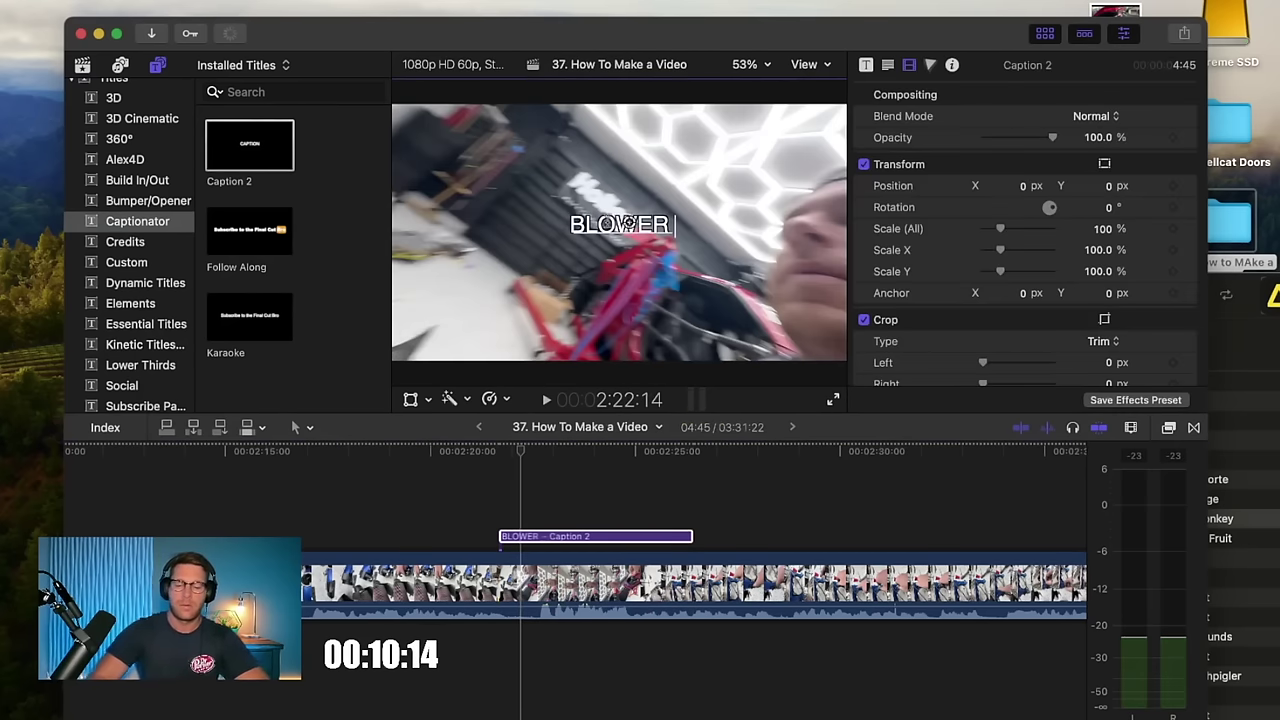
type(" HAT**")
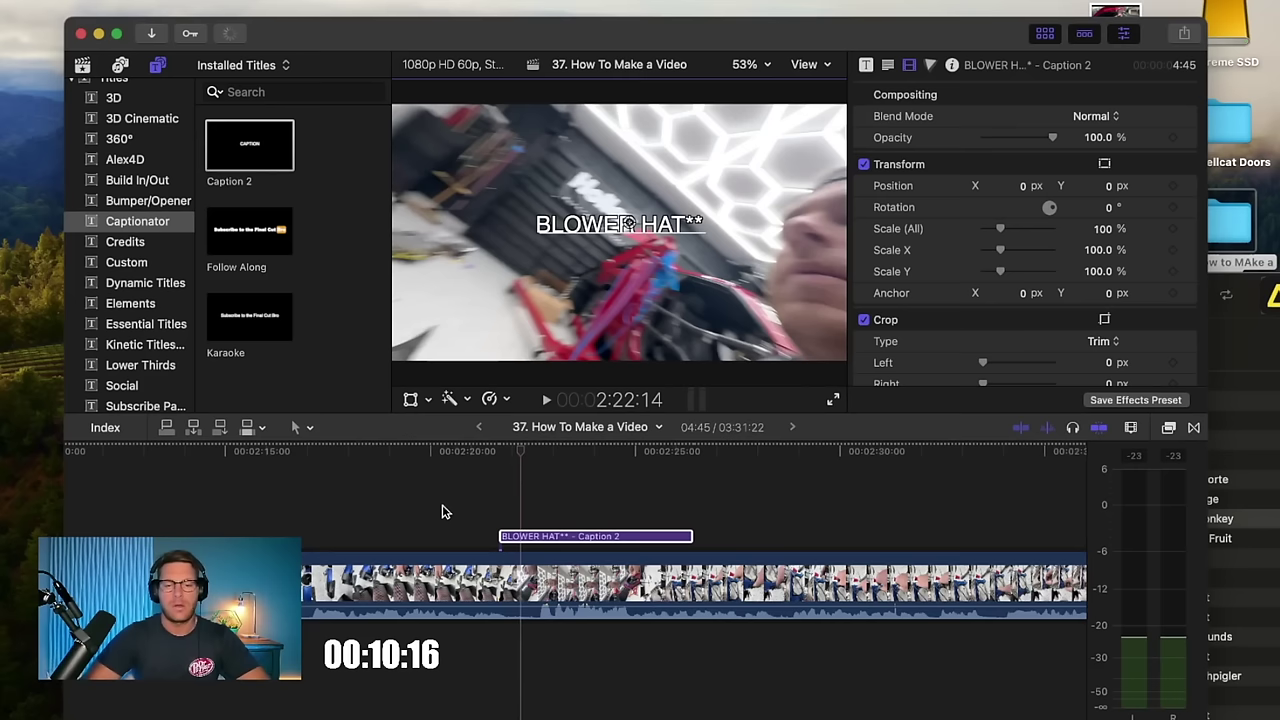
left_click_drag(628, 222, 628, 334)
left_click(428, 506)
key("space")
left_click_drag(562, 544, 465, 544)
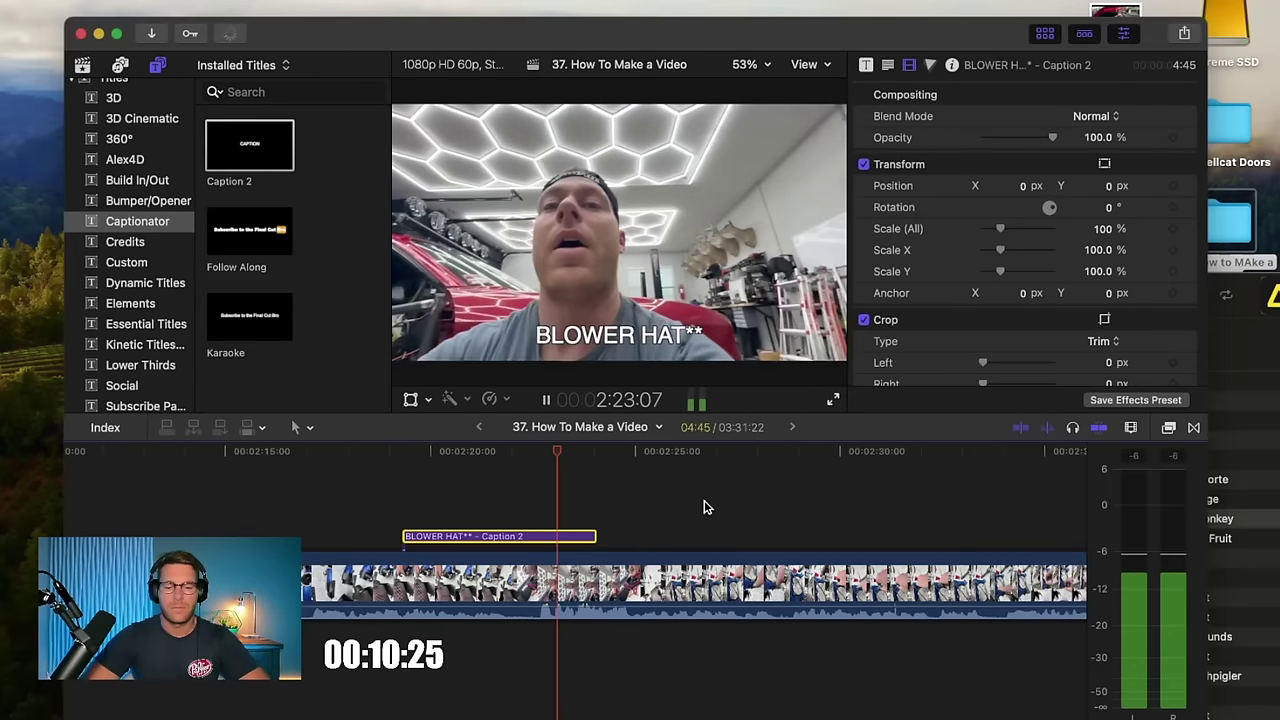
left_click_drag(596, 536, 582, 536)
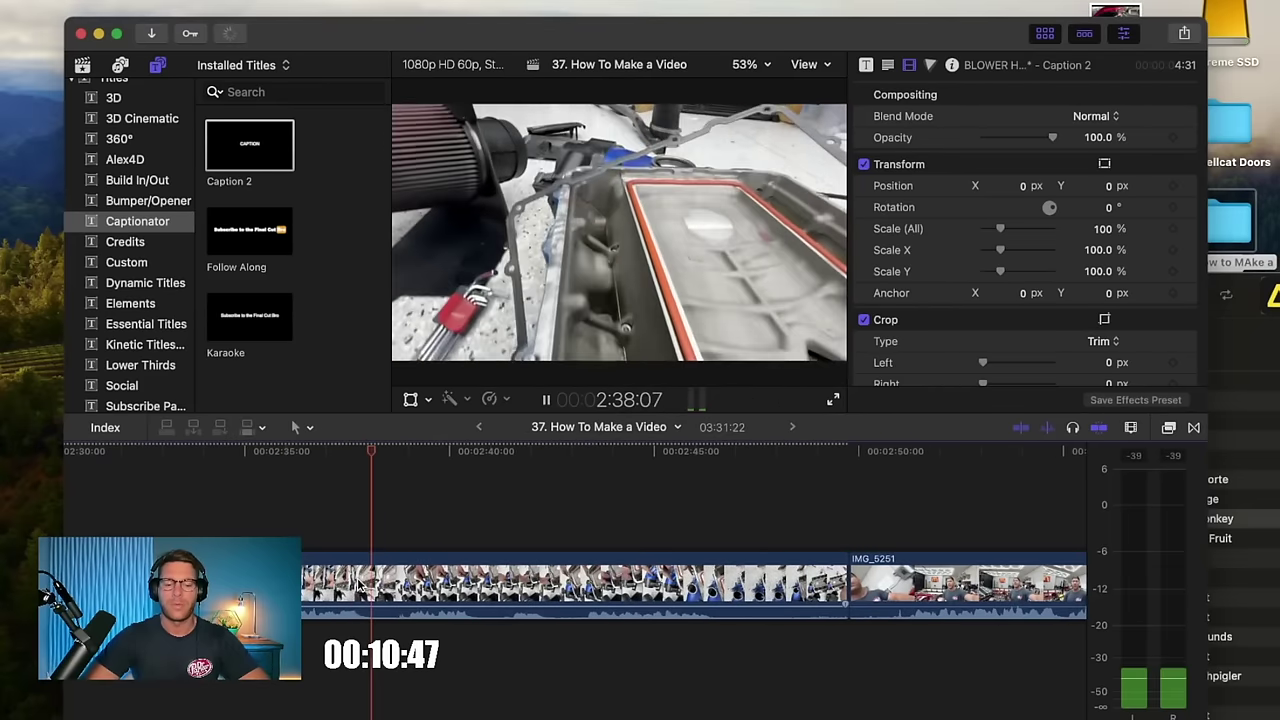
Step: Split IMG_5250 at the chosen cut point and delete the remainder
key("space")
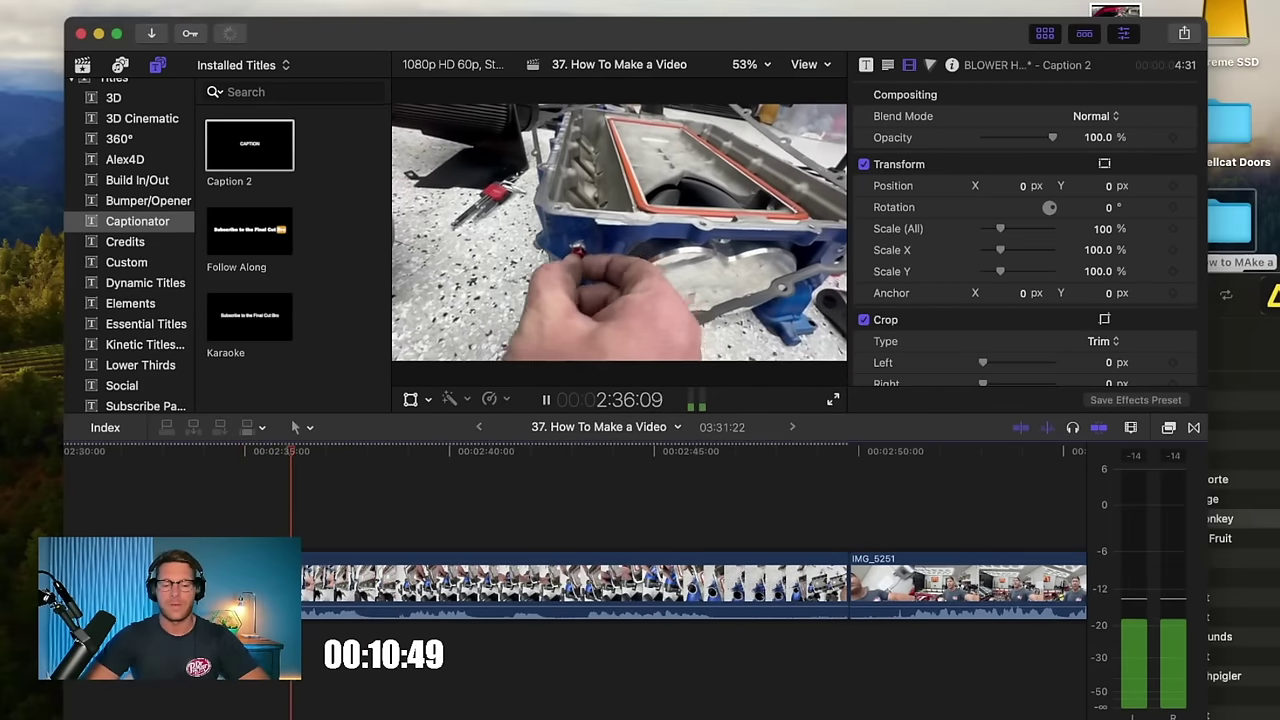
key("space")
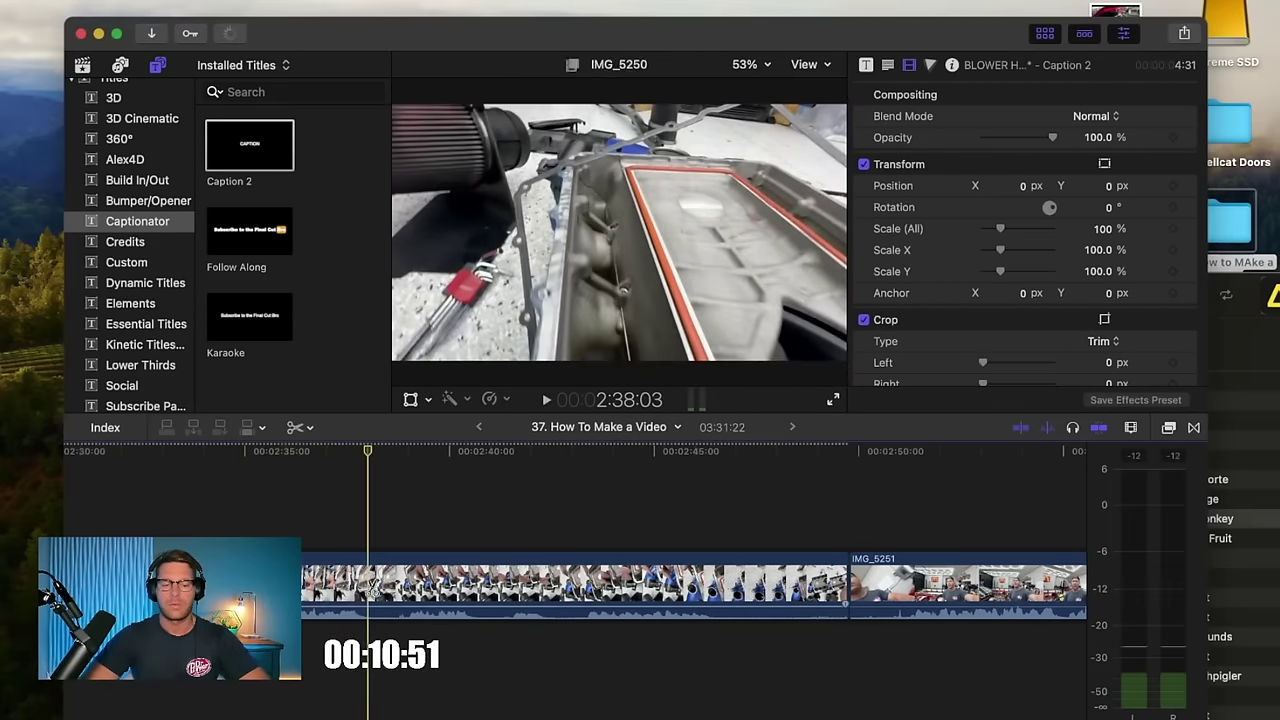
key("super+b")
left_click(503, 580)
key("BackSpace")
Step: Trim the start of IMG_5251 and shorten the last clip's end, bringing the project to 03:17:18
left_click(503, 580)
left_click_drag(369, 582, 422, 584)
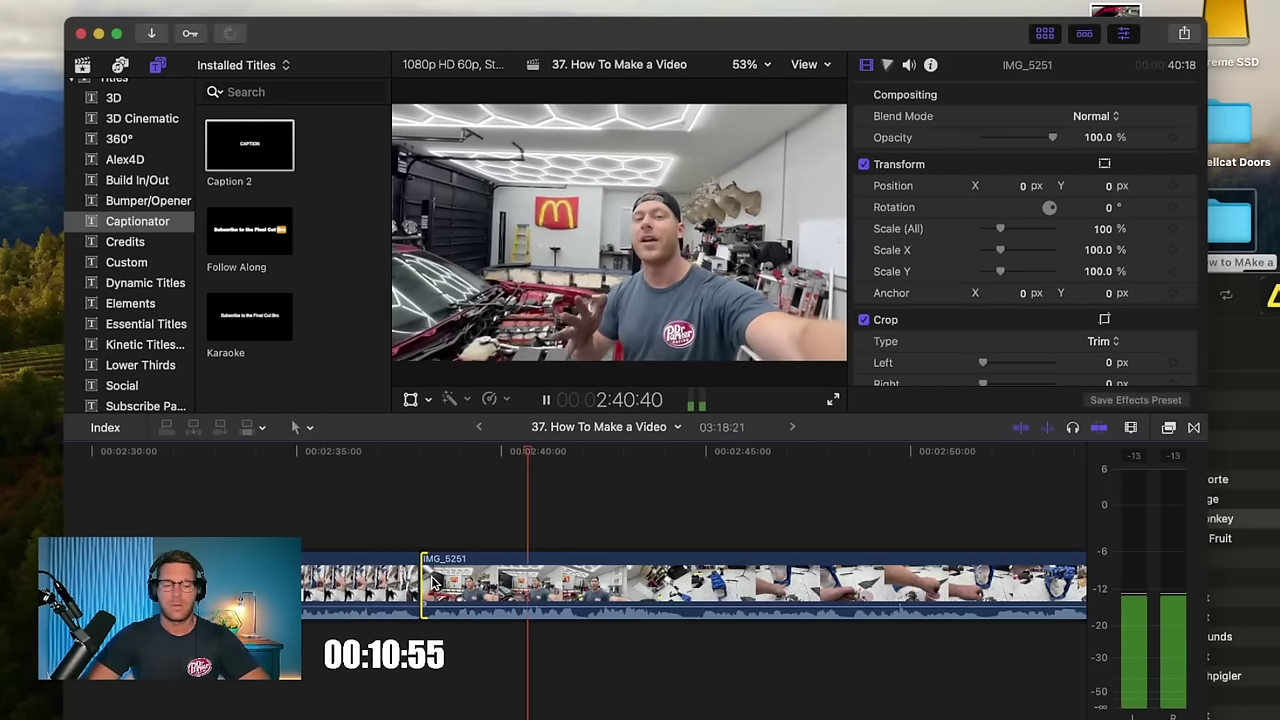
scroll(707, 558, "right", 5)
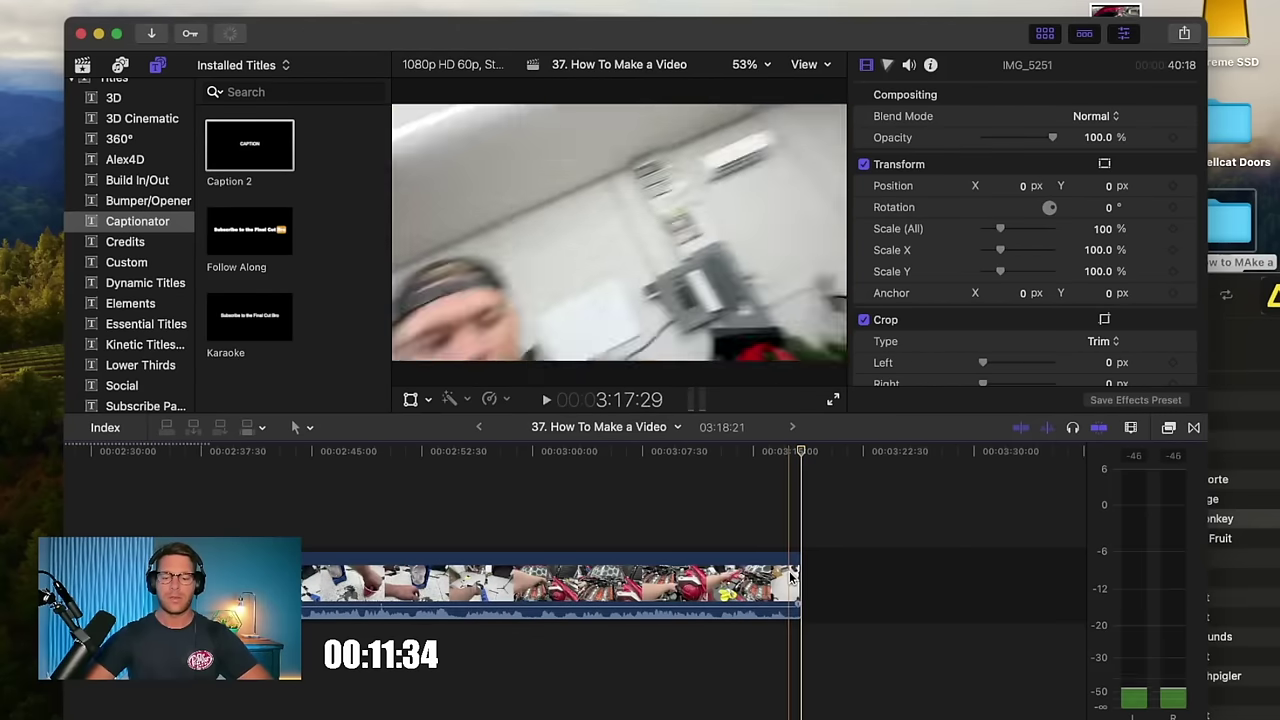
left_click(794, 578)
left_click_drag(794, 580, 797, 585)
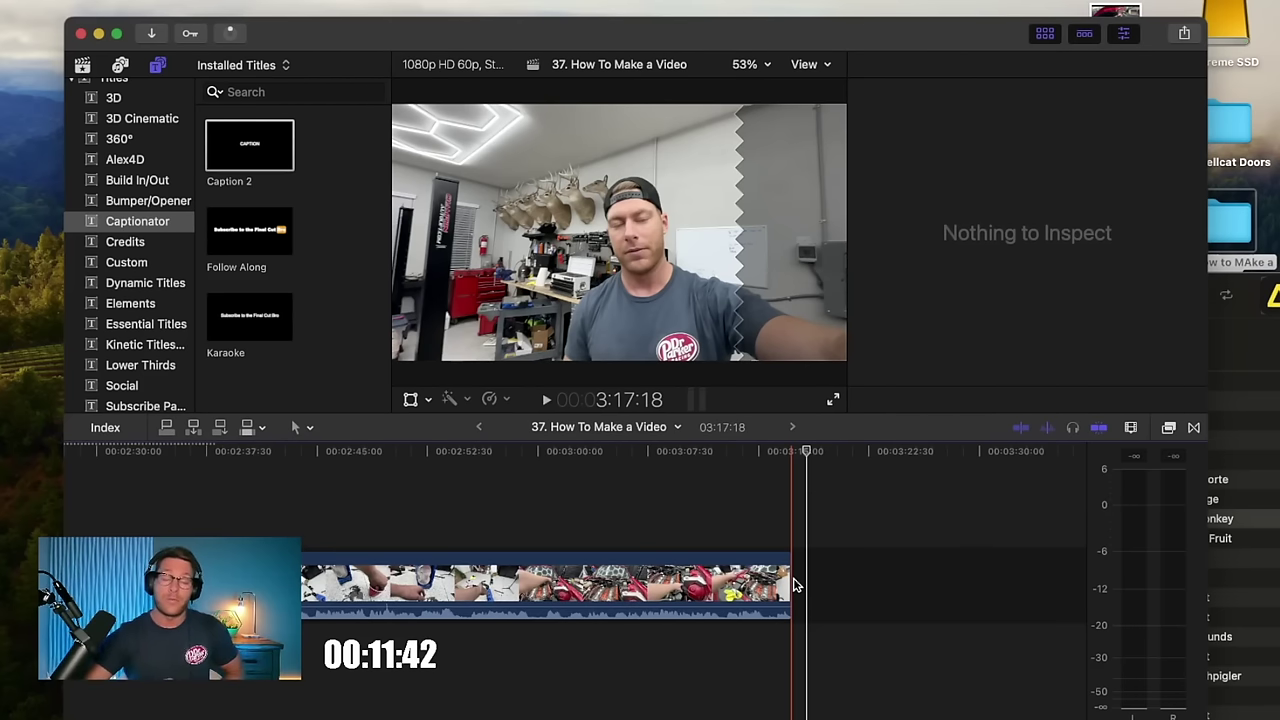
key("super+minus")
key("super+minus")
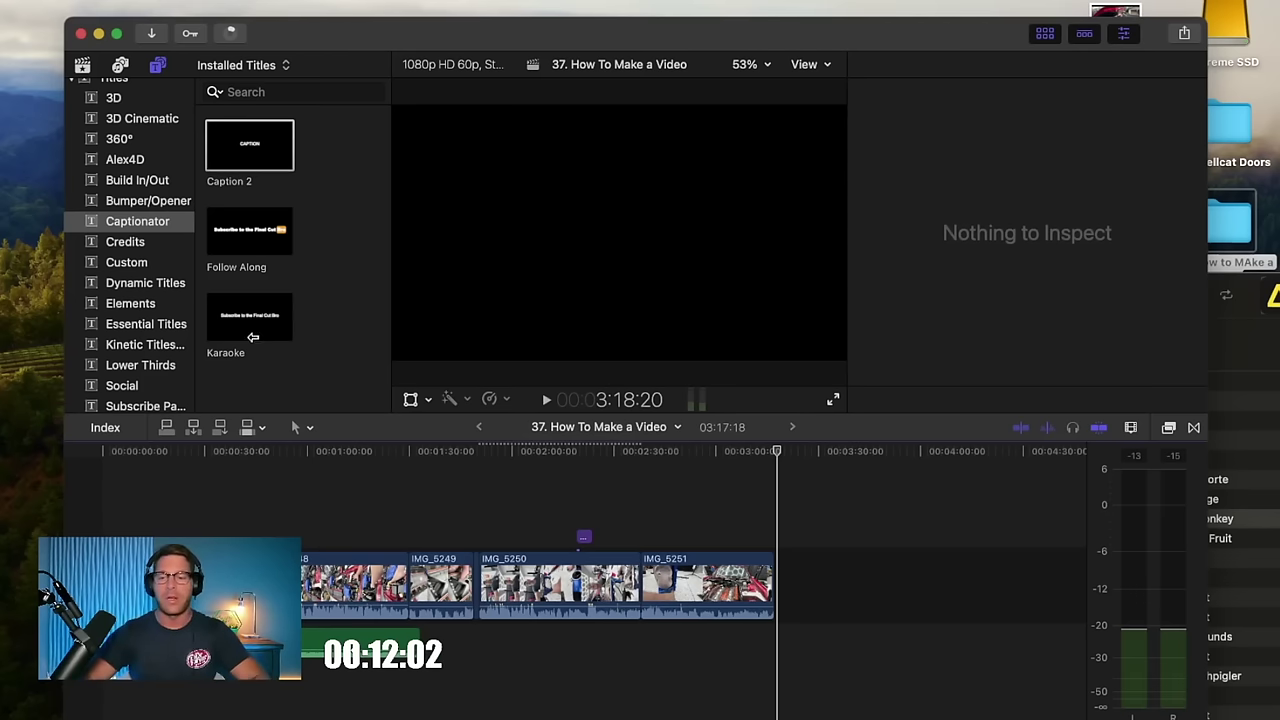
Step: Start a Social Platforms export and retitle it '39. Whipple Install 1'
left_click(1183, 34)
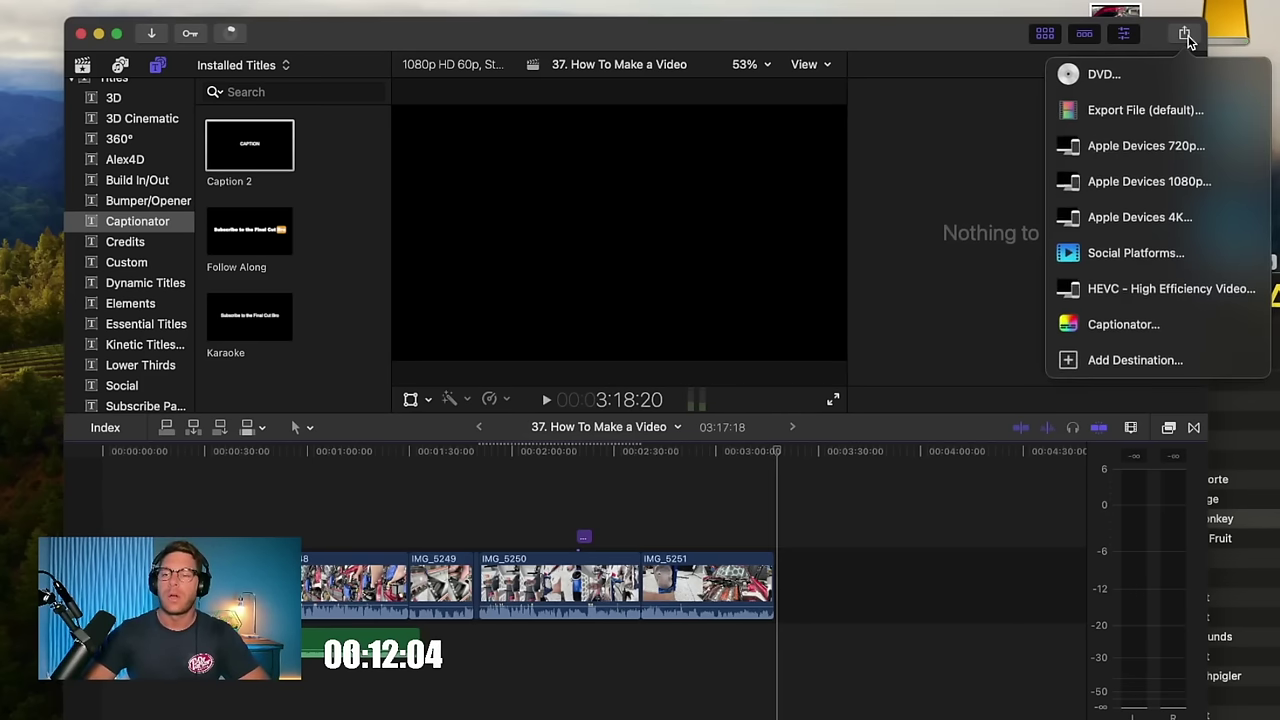
left_click(1085, 255)
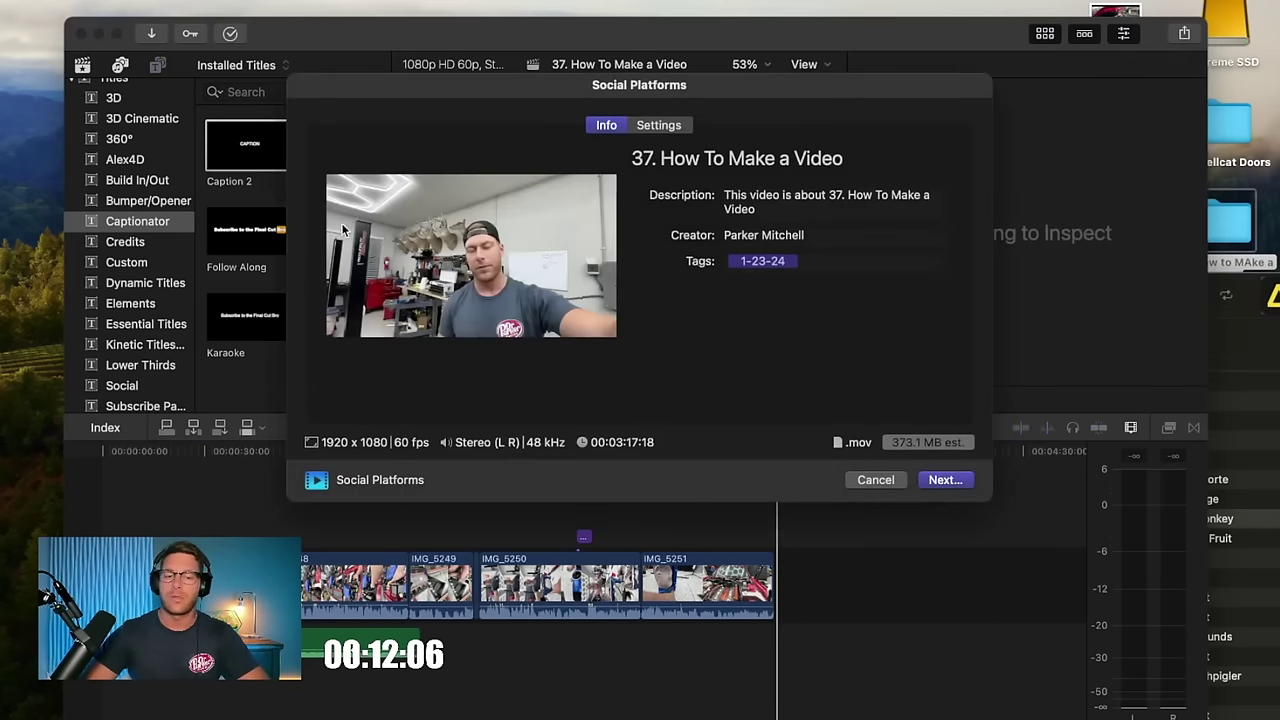
triple_click(730, 166)
type("3")
type("9/")
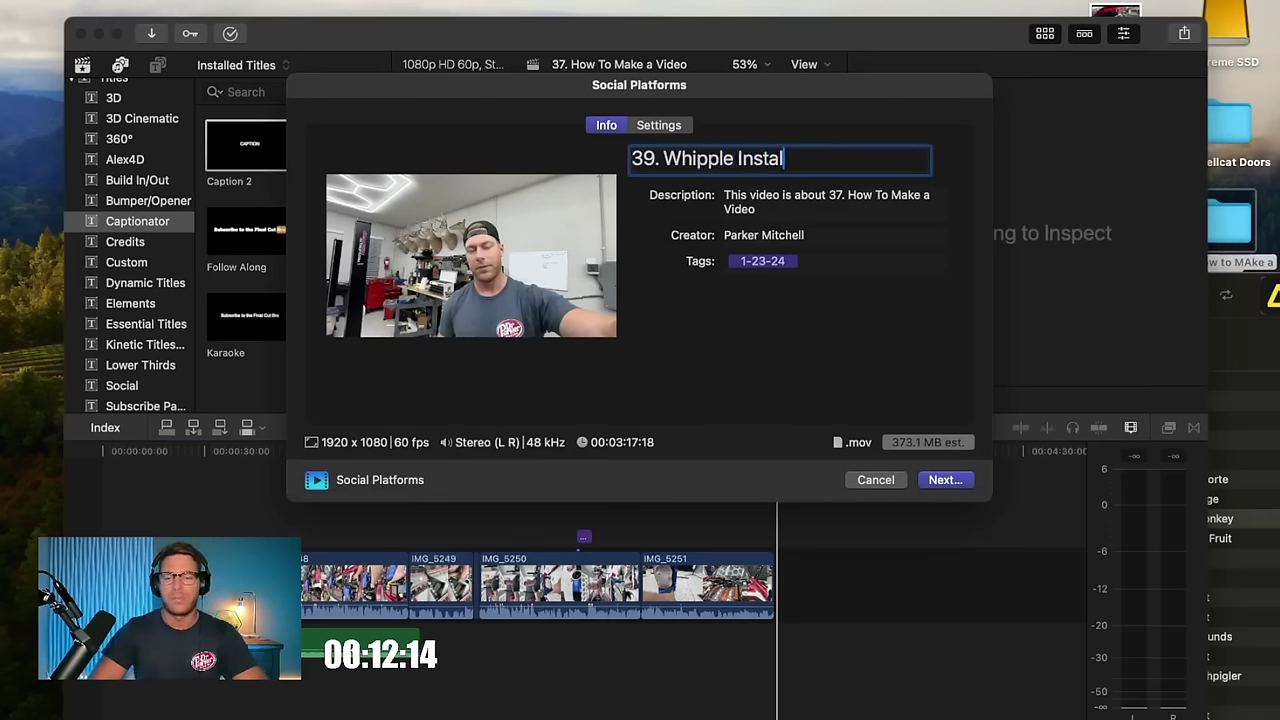
Step: Keep 1920 x 1080 resolution and save the export into the 39. Install Whipple 1 folder
left_click(657, 128)
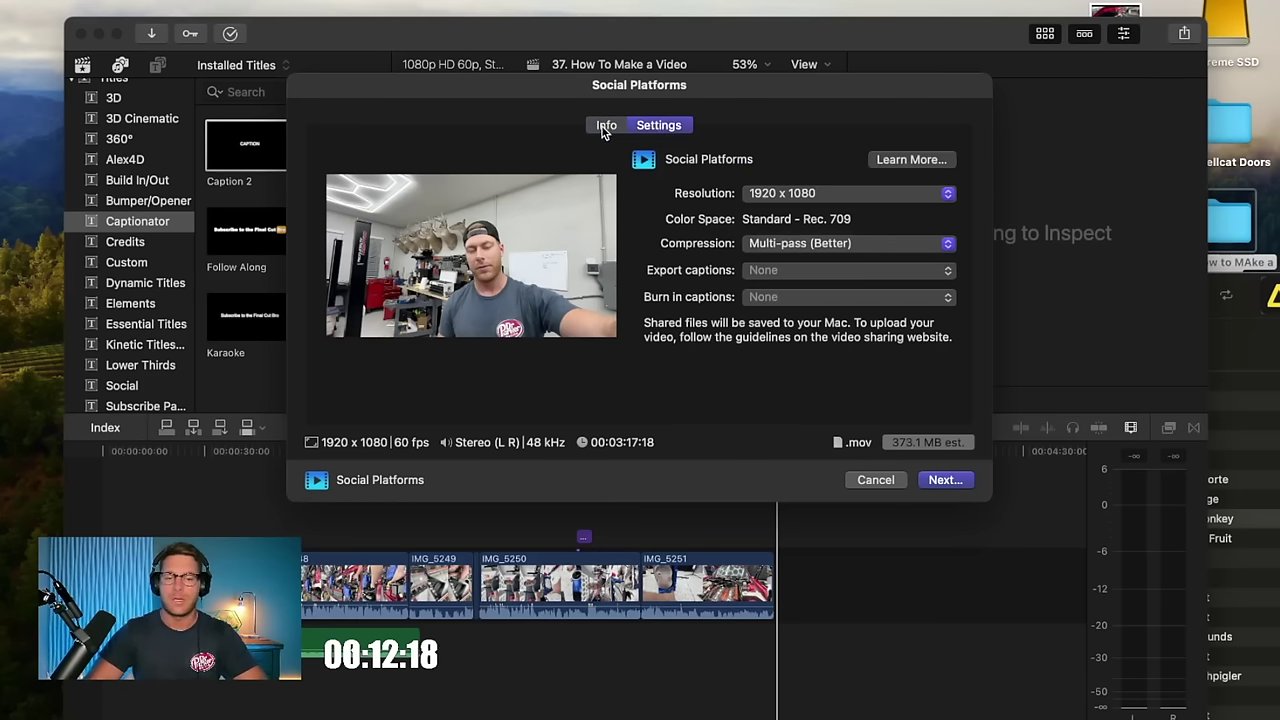
left_click(604, 128)
left_click(673, 135)
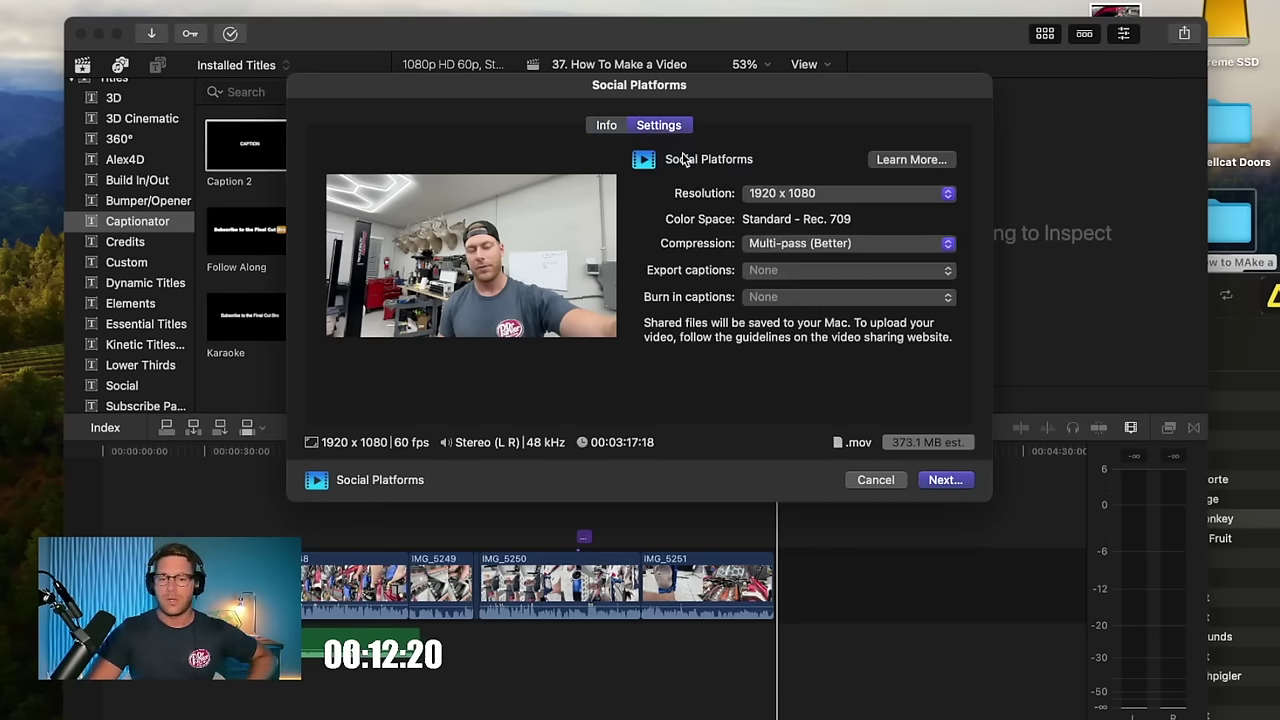
left_click(770, 190)
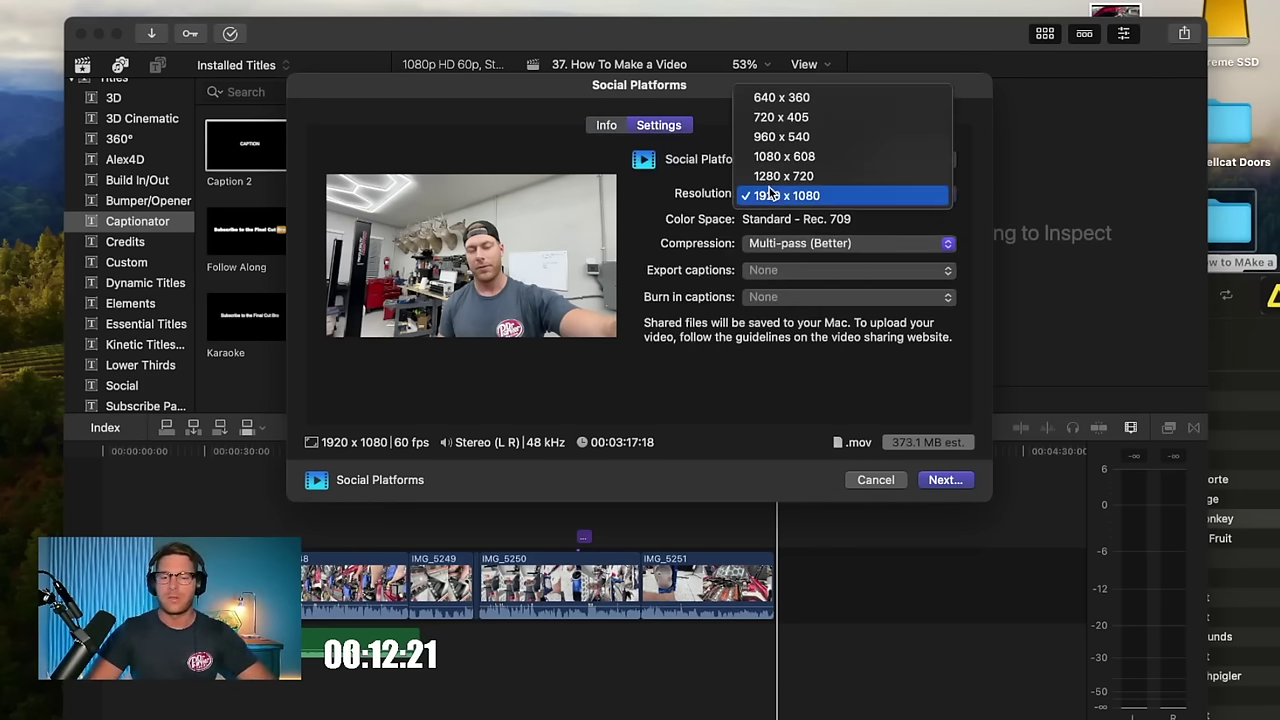
left_click(695, 181)
left_click(948, 481)
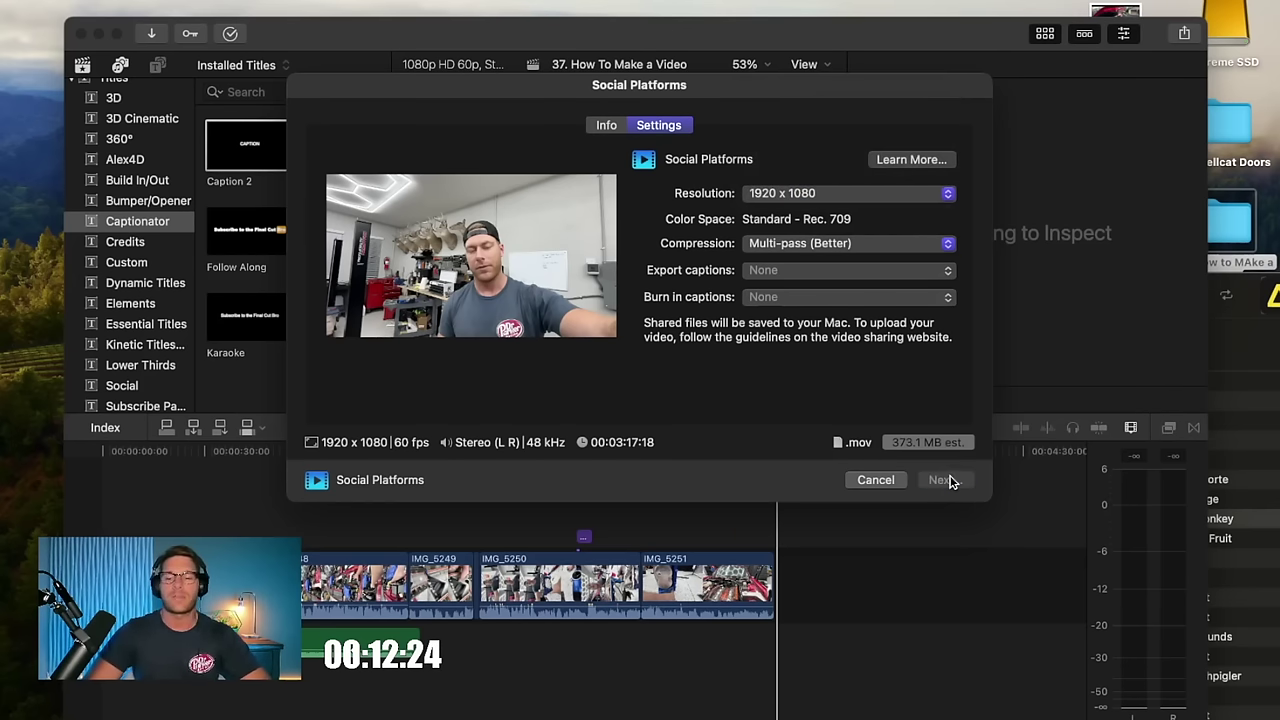
left_click(471, 257)
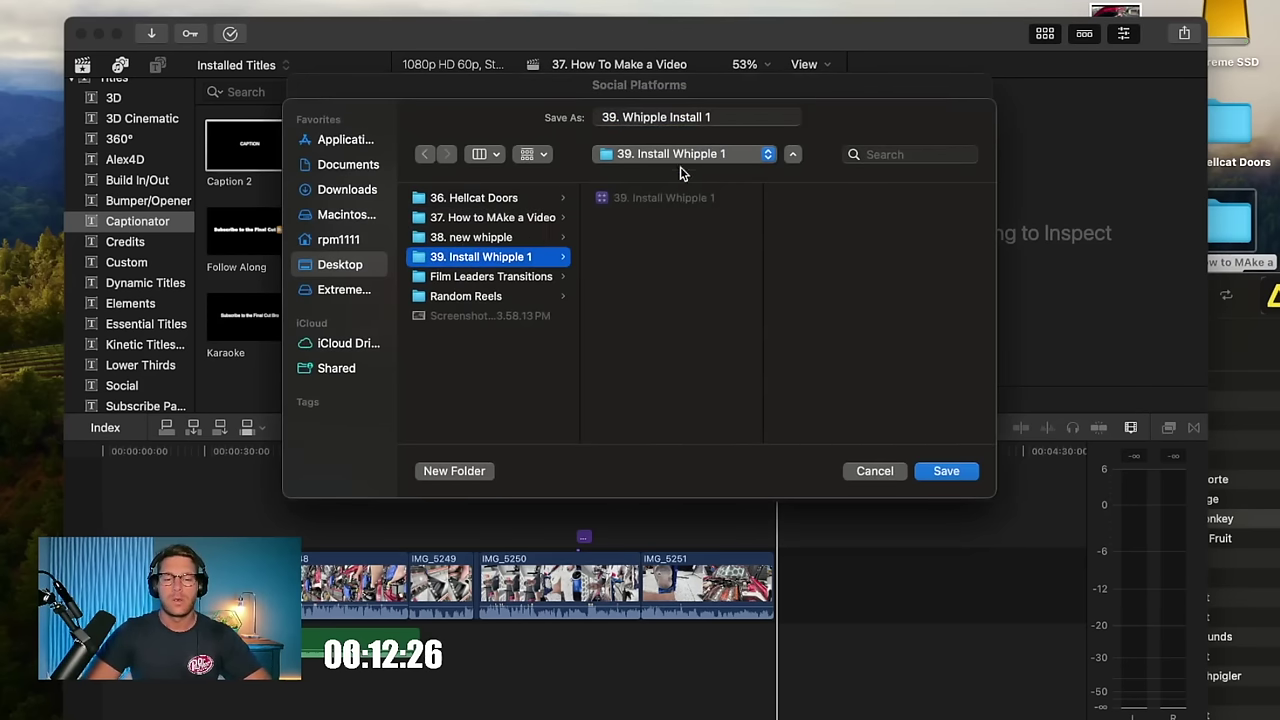
left_click(946, 471)
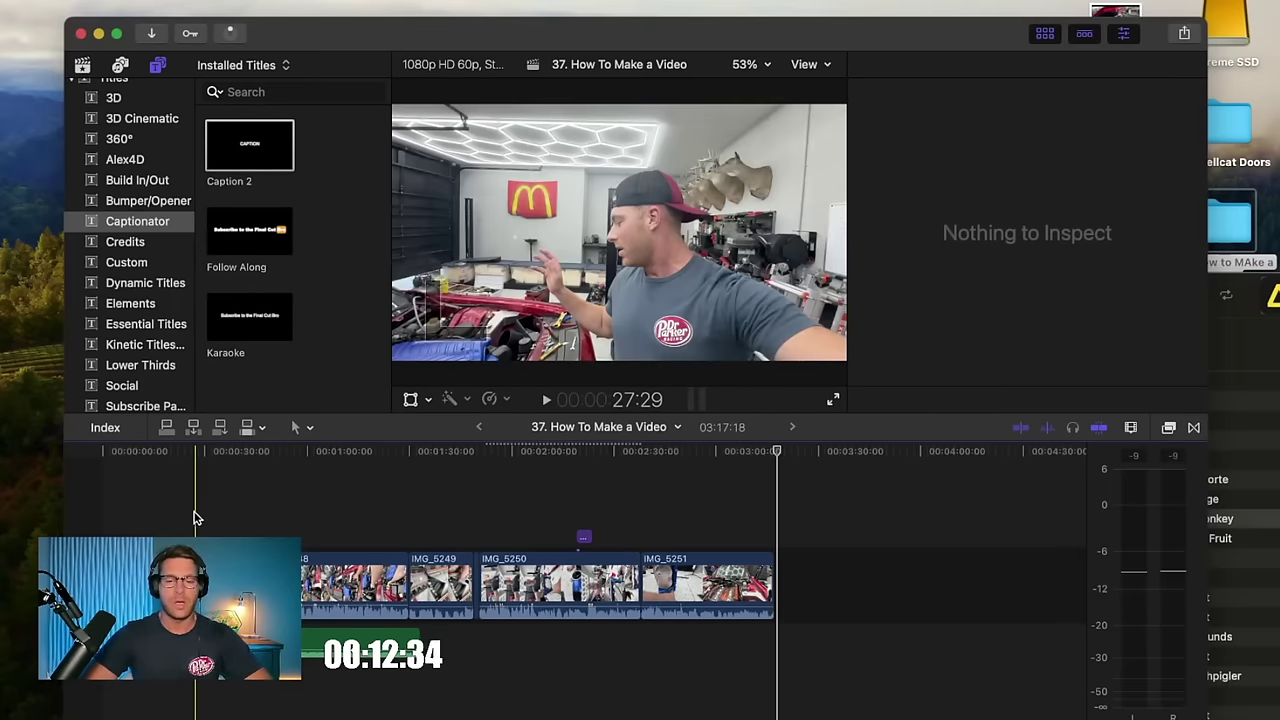
Step: Park the playhead around 3:07 in IMG_5251 on a clean engine shot, then switch to Photoshop
scroll(181, 528, "up", 3)
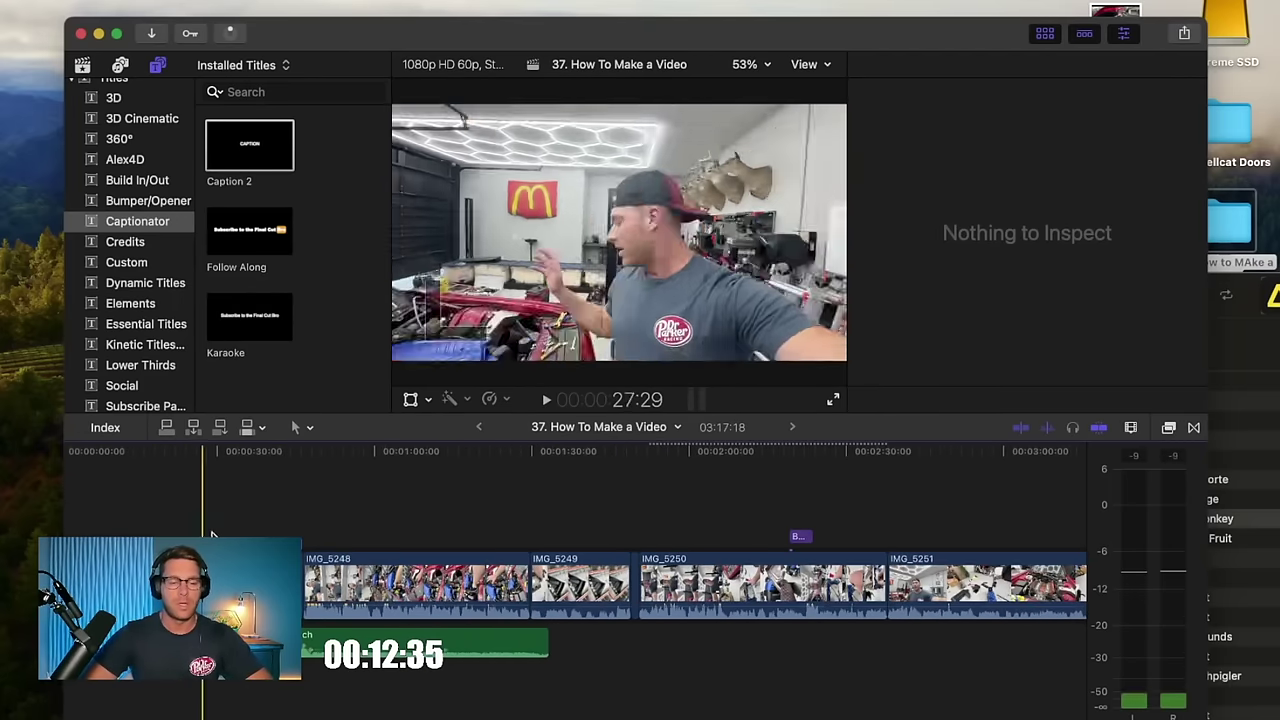
scroll(697, 550, "right", 5)
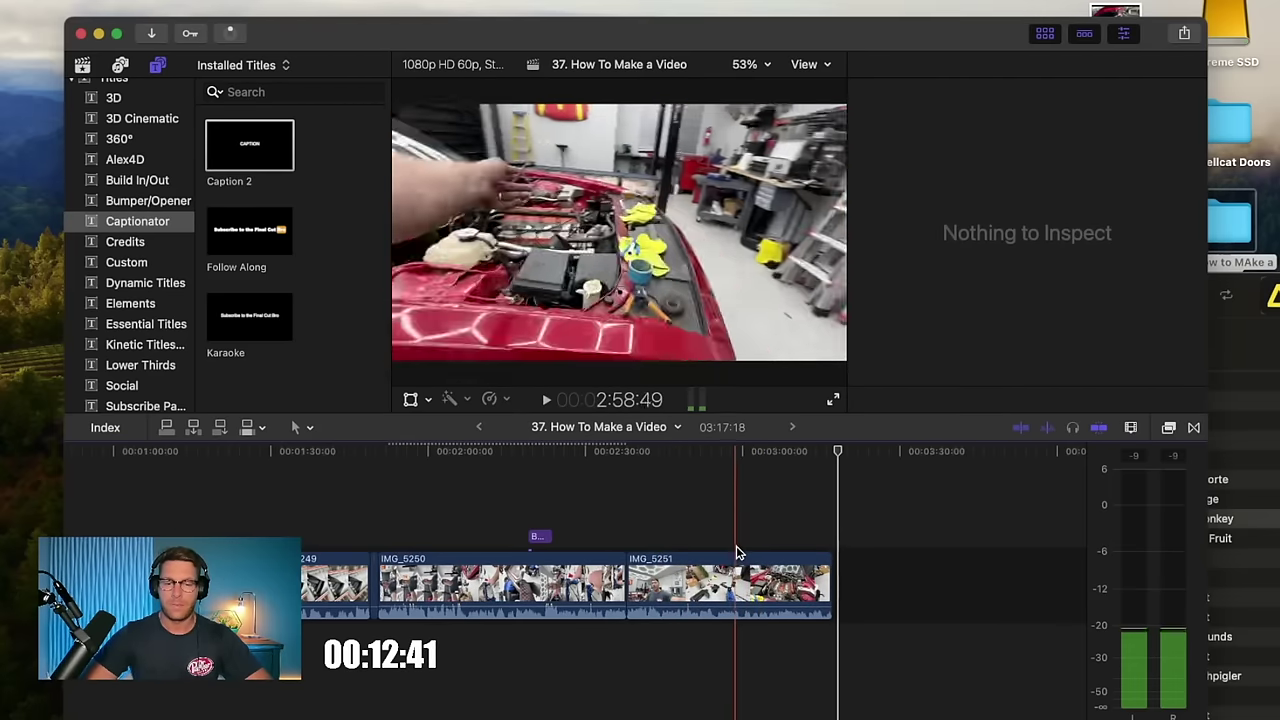
left_click(742, 553)
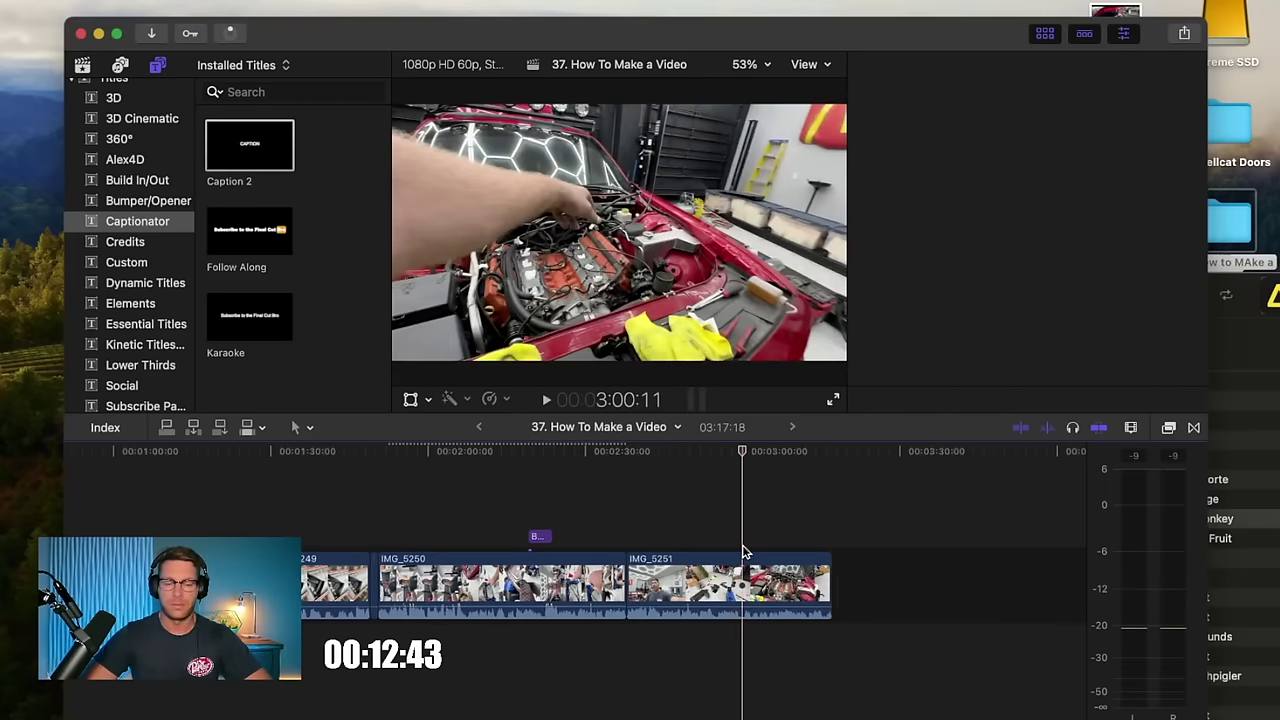
left_click(783, 553)
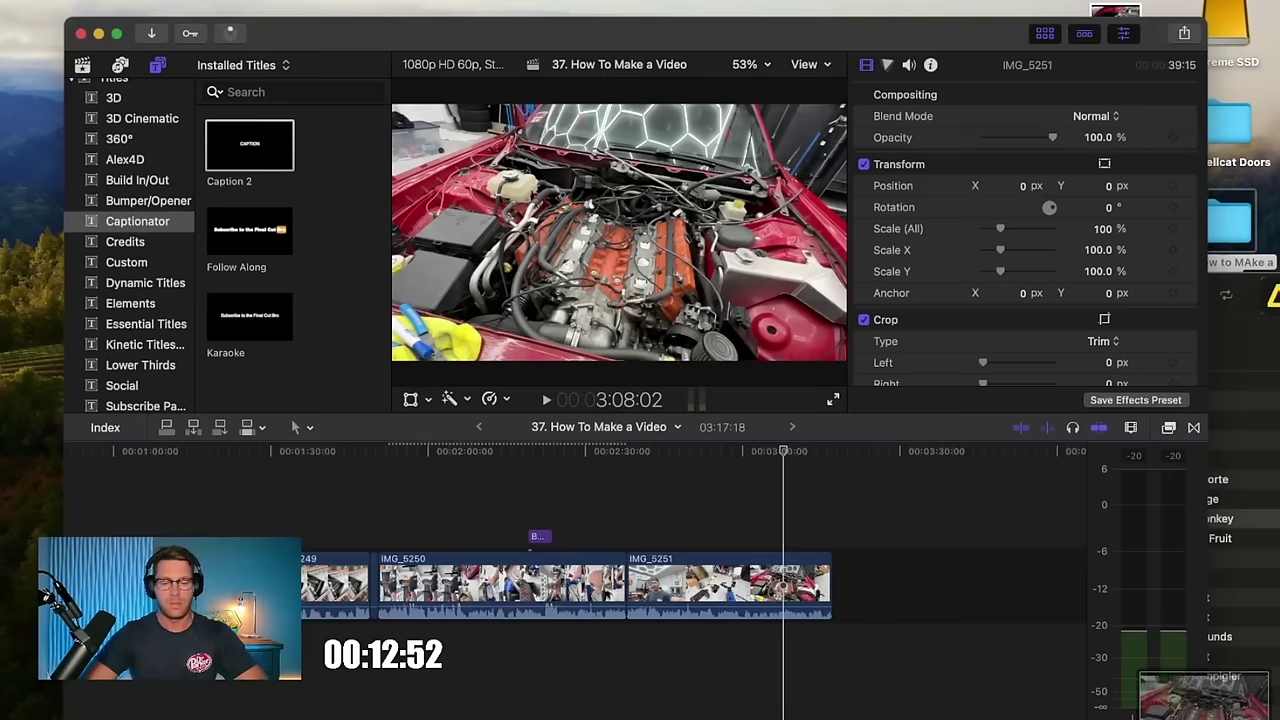
mouse_move(543, 695)
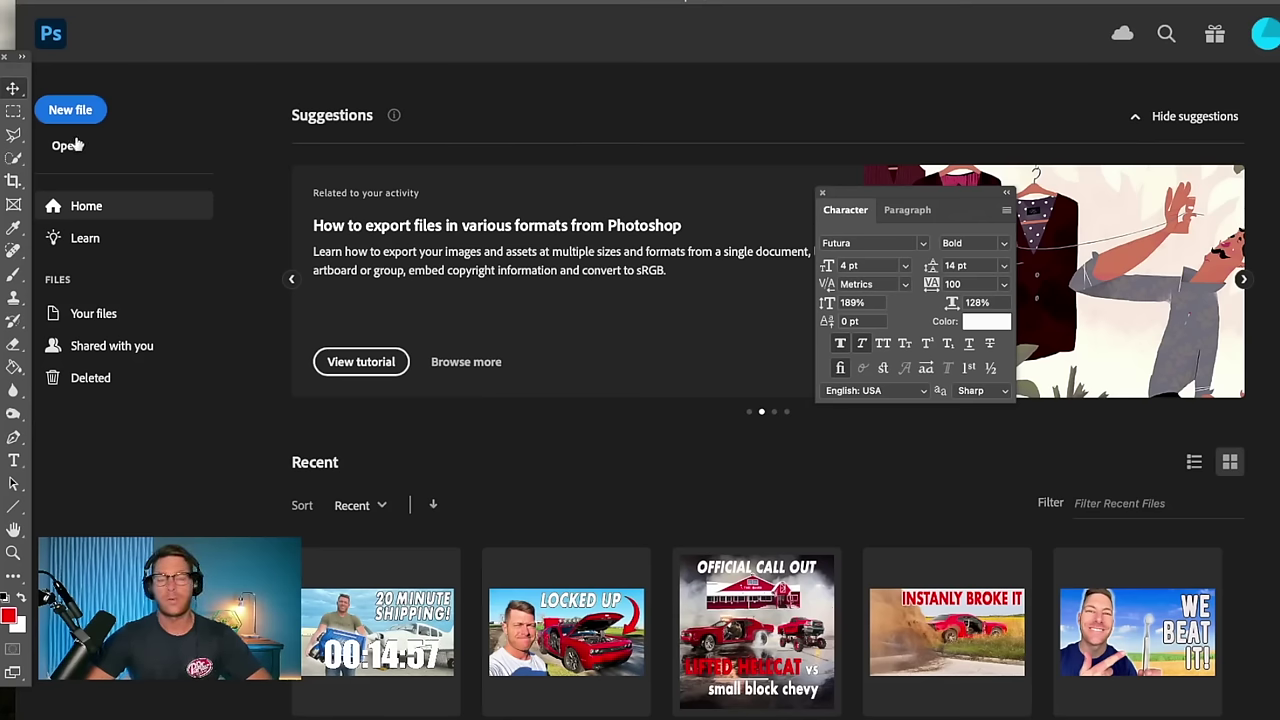
Step: Create a new blank 1280 x 720 px document, Untitled-1
key("super+n")
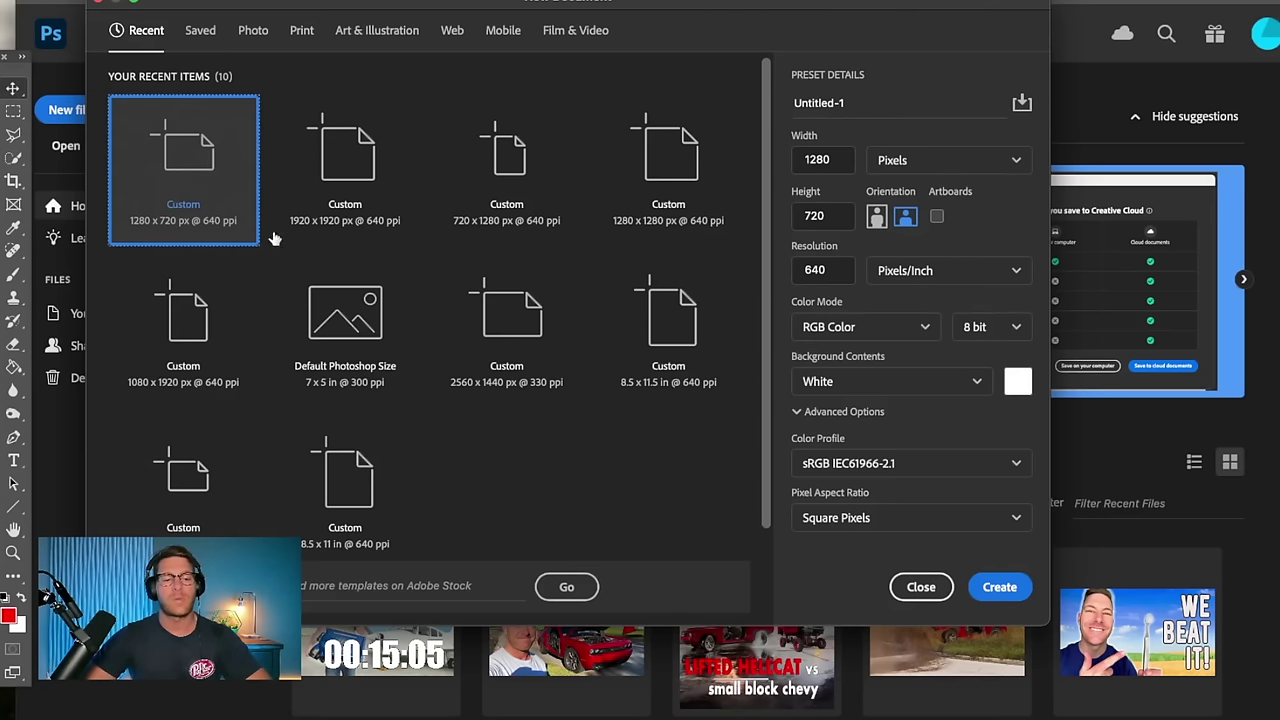
left_click(1000, 590)
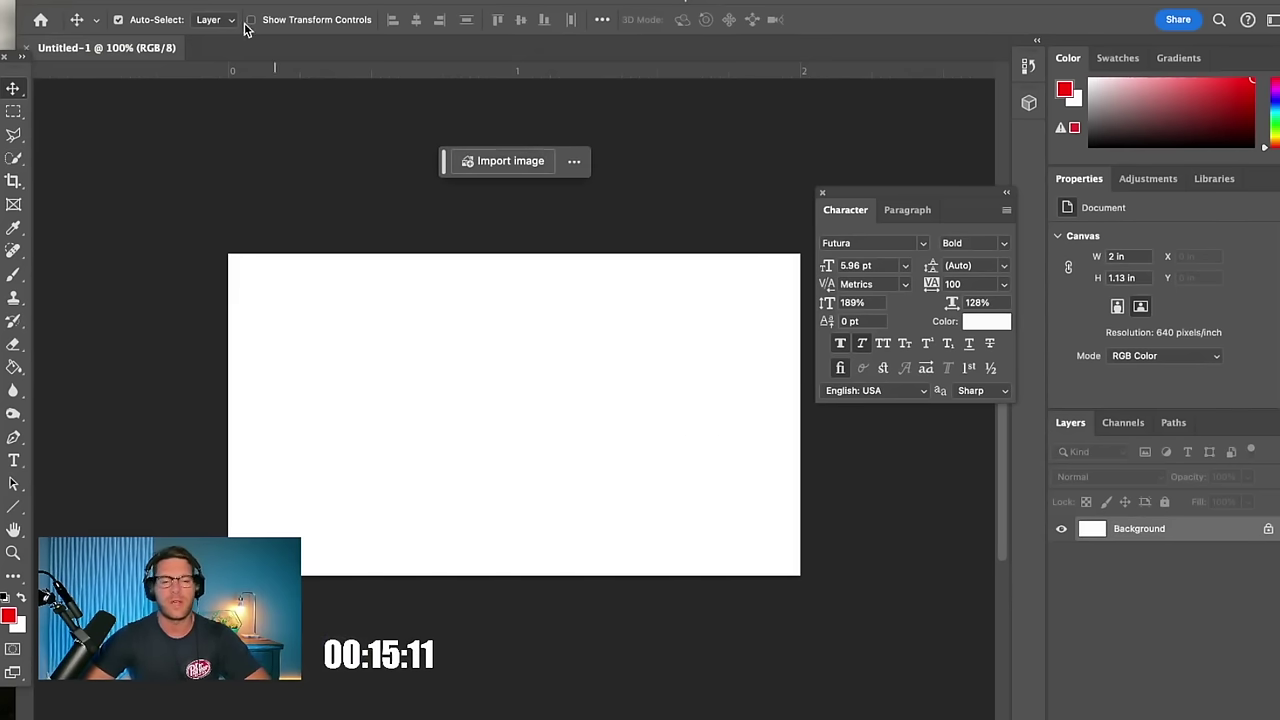
Step: Move Photoshop aside, close the Music window and minimize Final Cut Pro to reveal the desktop
left_click_drag(658, 15, 462, 35)
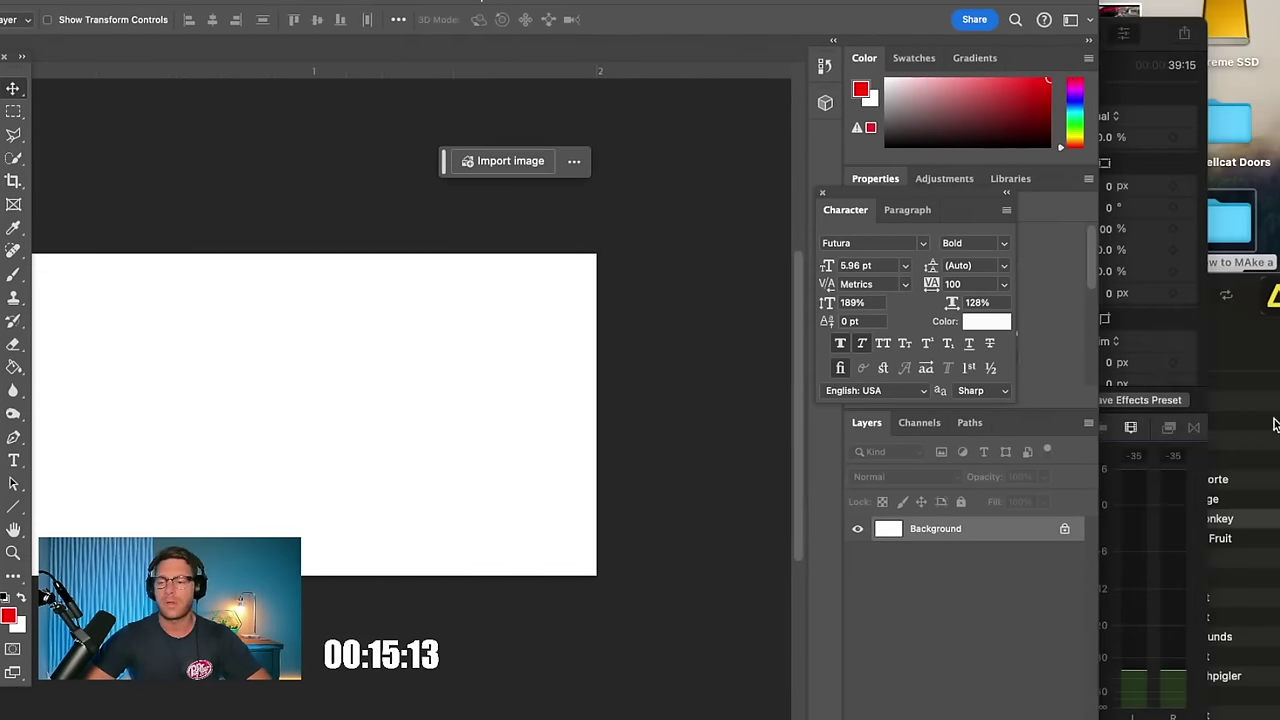
left_click(1197, 450)
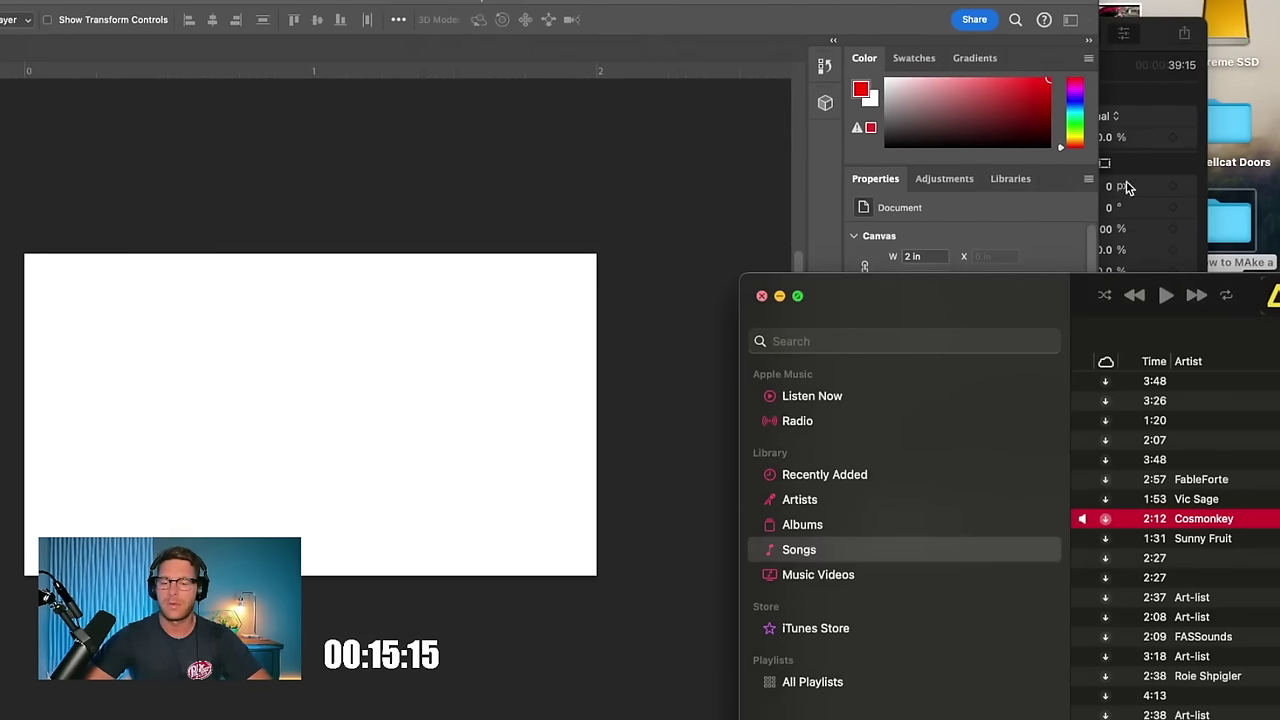
key("super+w")
left_click_drag(1124, 12, 1166, 34)
left_click(99, 34)
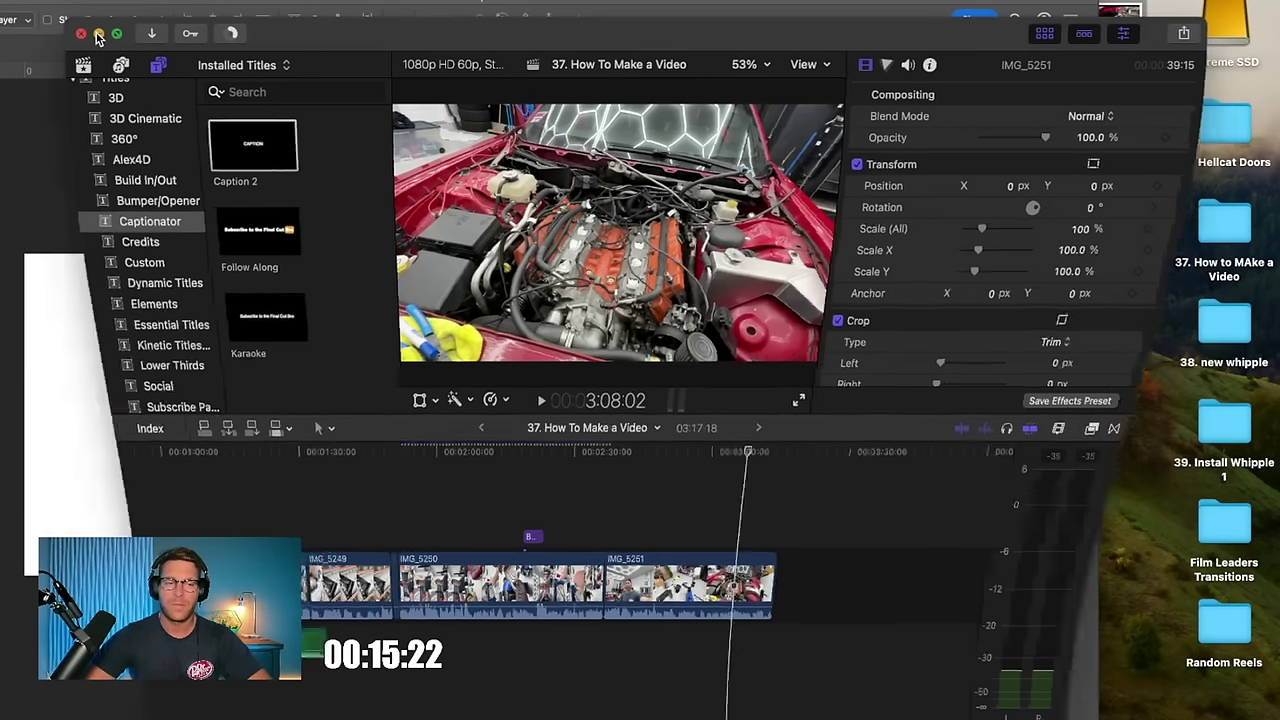
Step: Place the engine screenshot on the canvas and scale it to fill the frame
left_click(1135, 130)
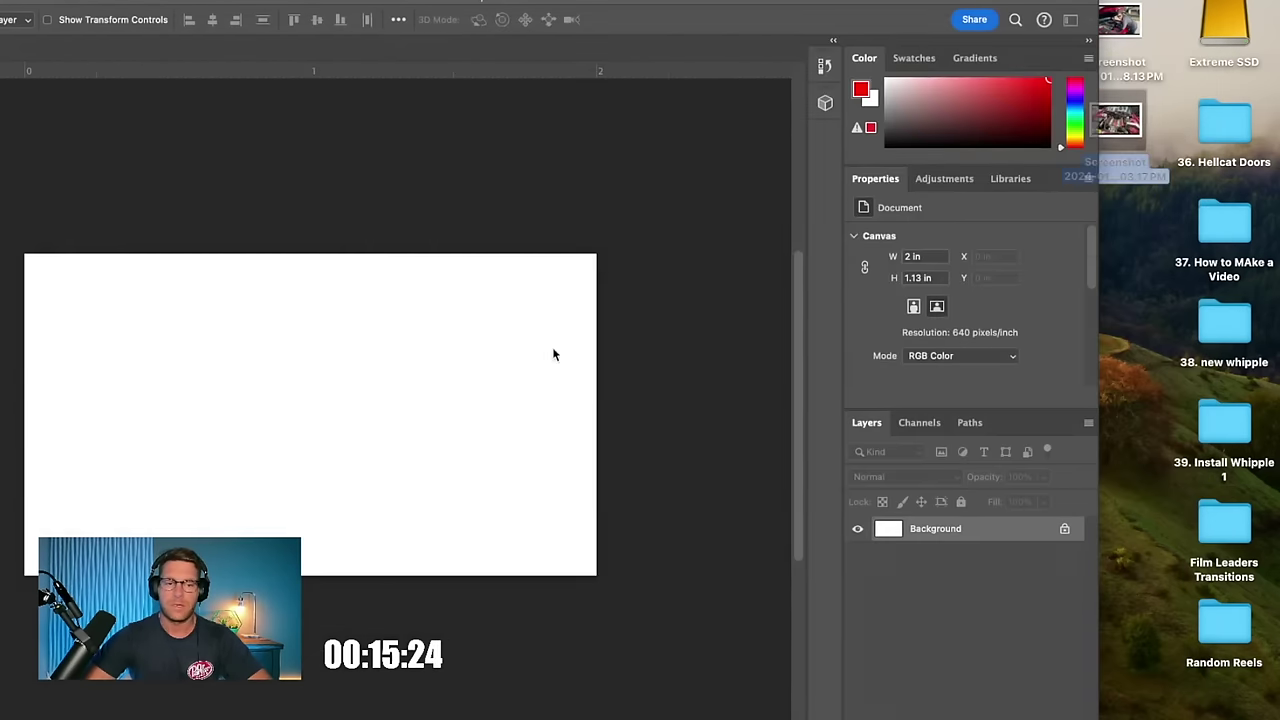
left_click_drag(1090, 160, 395, 386)
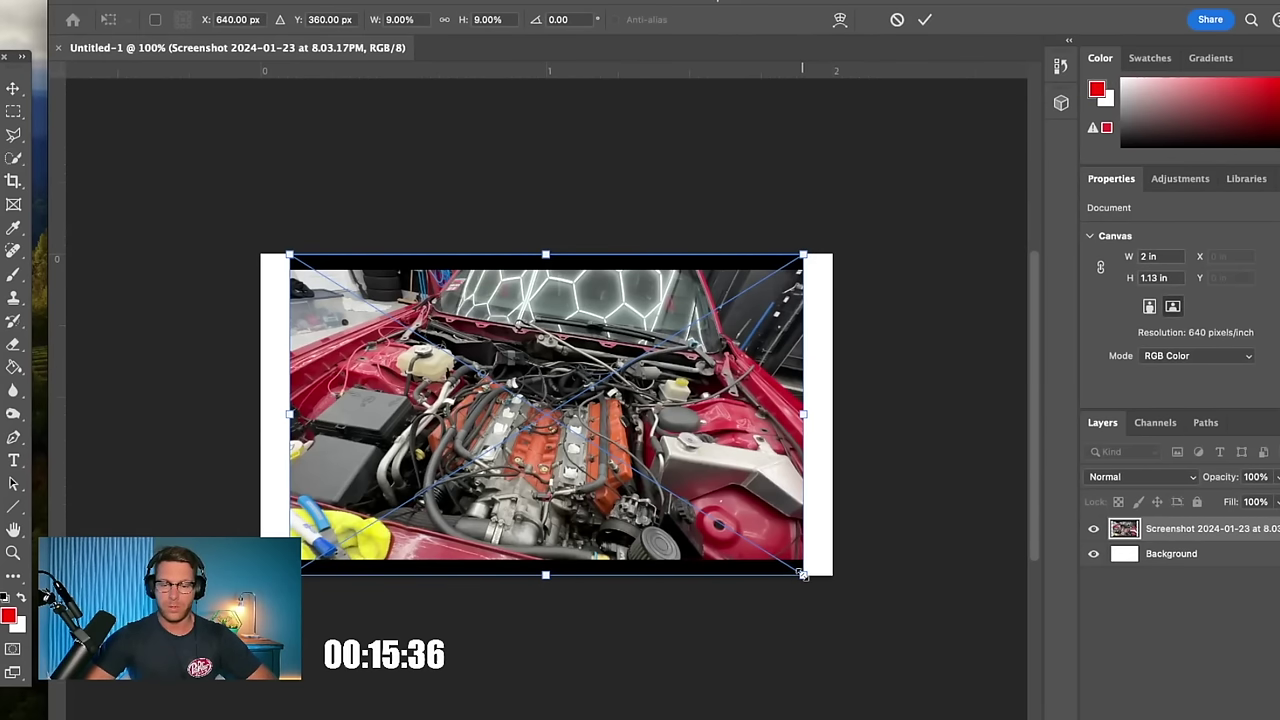
left_click_drag(800, 585, 836, 595)
left_click_drag(283, 261, 219, 225)
left_click(594, 161)
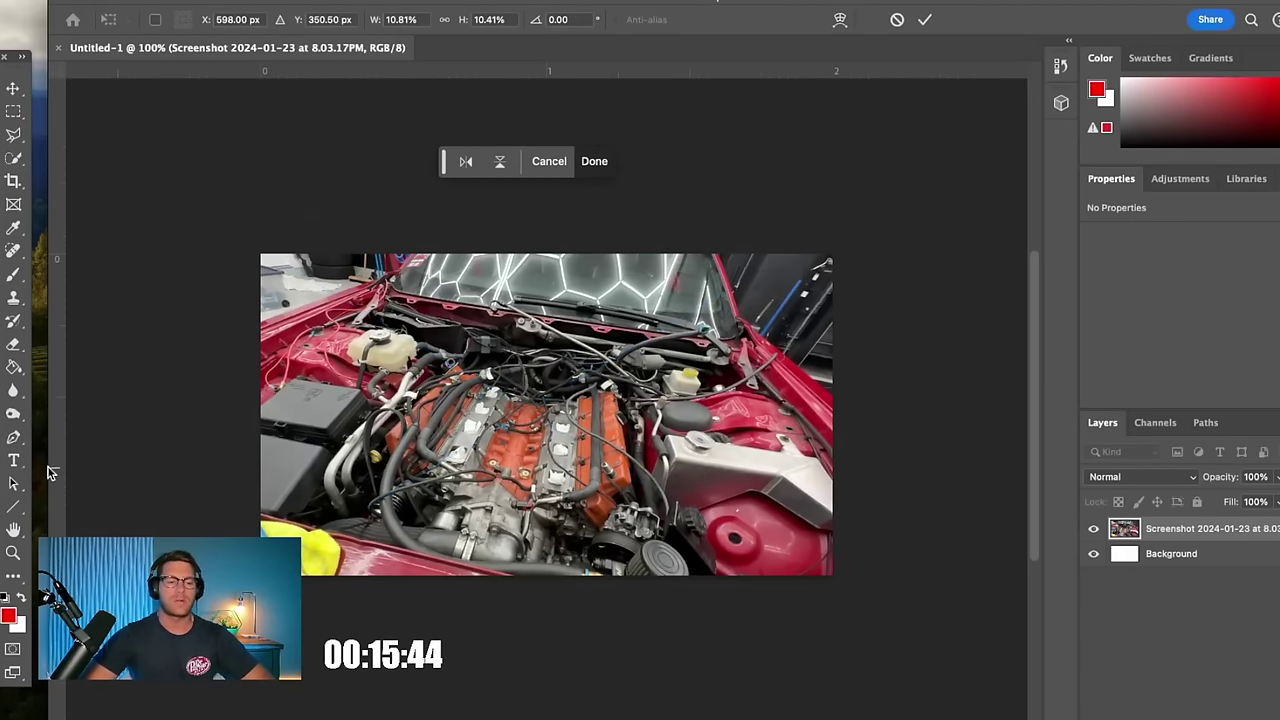
Step: Add a 'WHIPPLE INSTALL' text line over the upper part of the image
left_click(14, 462)
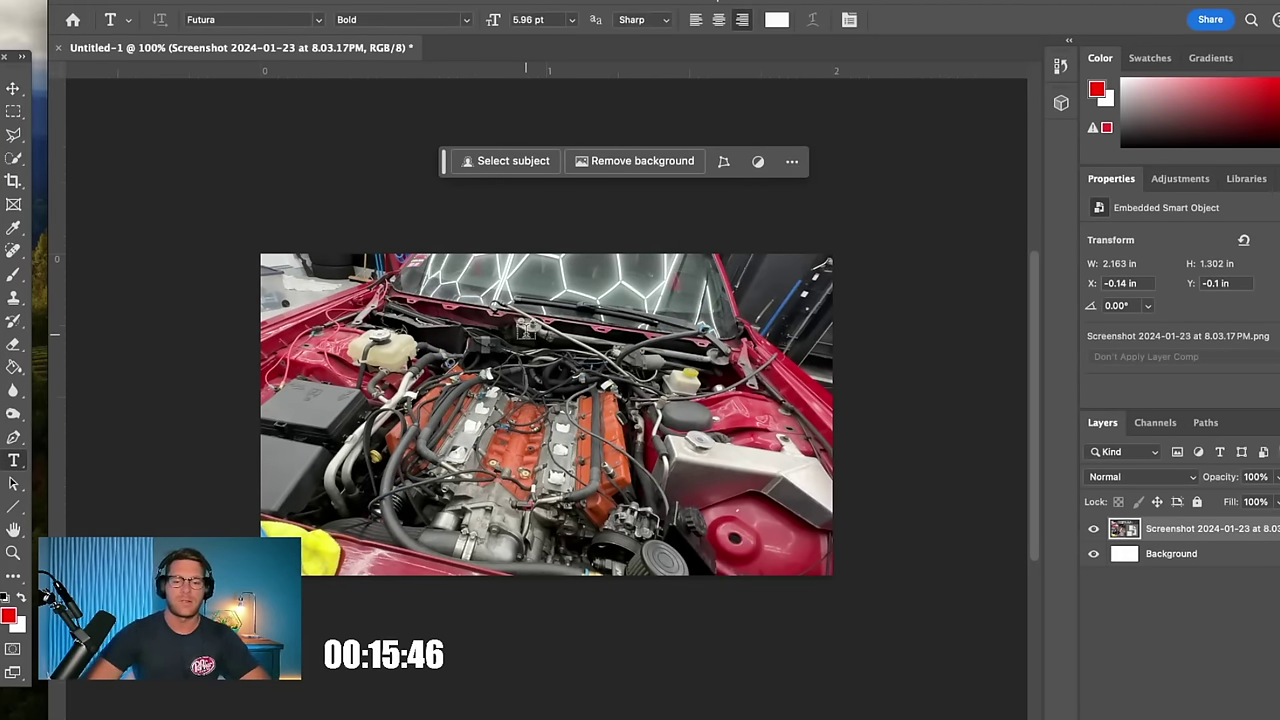
left_click(526, 330)
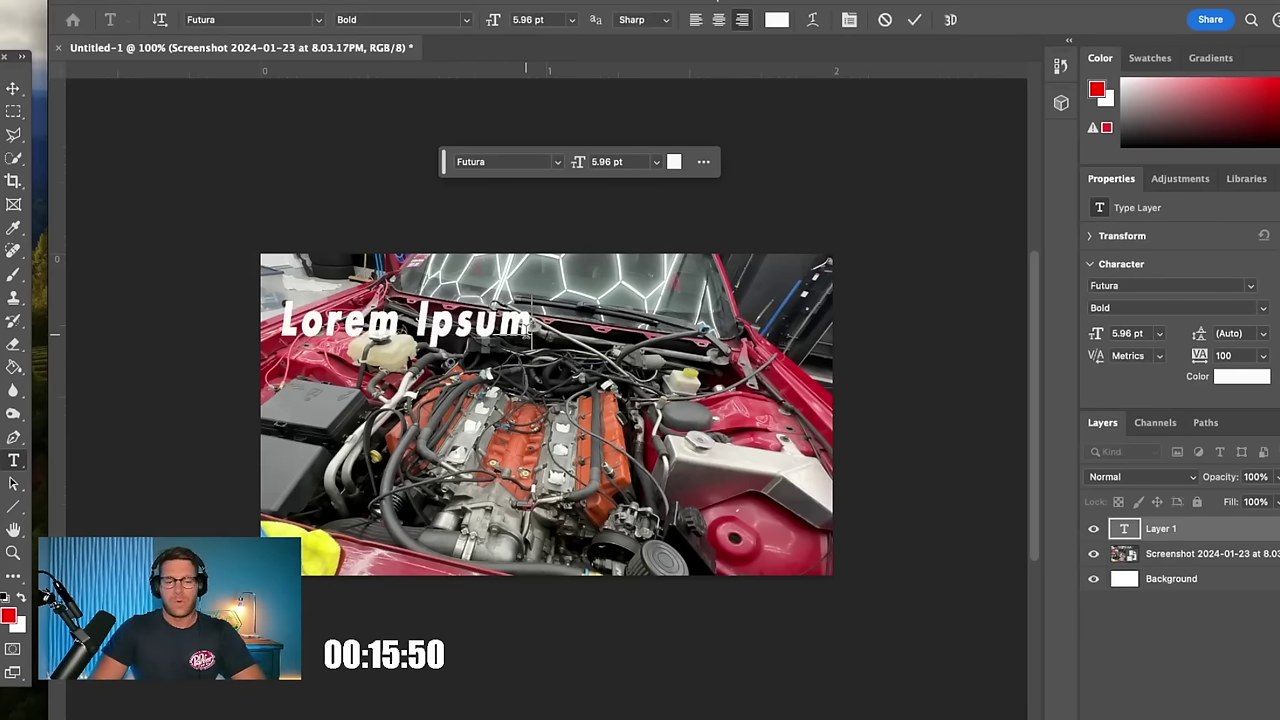
type("WHIPPLE !")
type("INSTA")
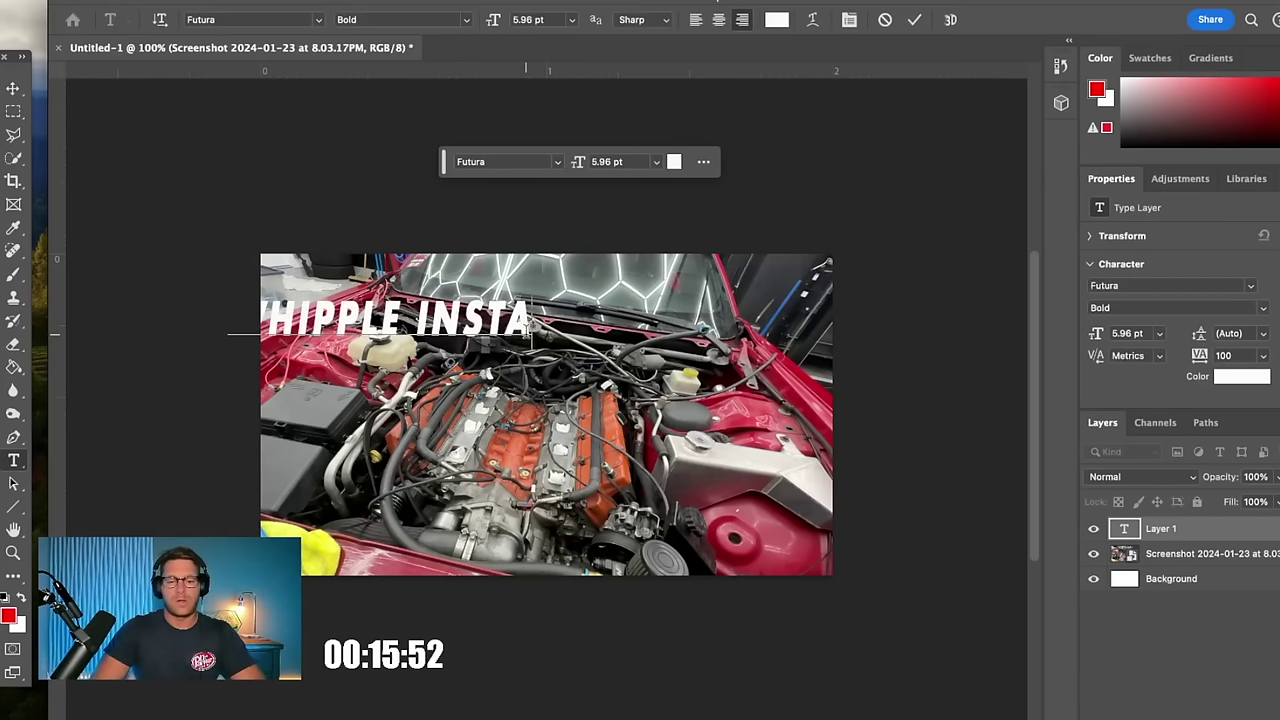
type("LL")
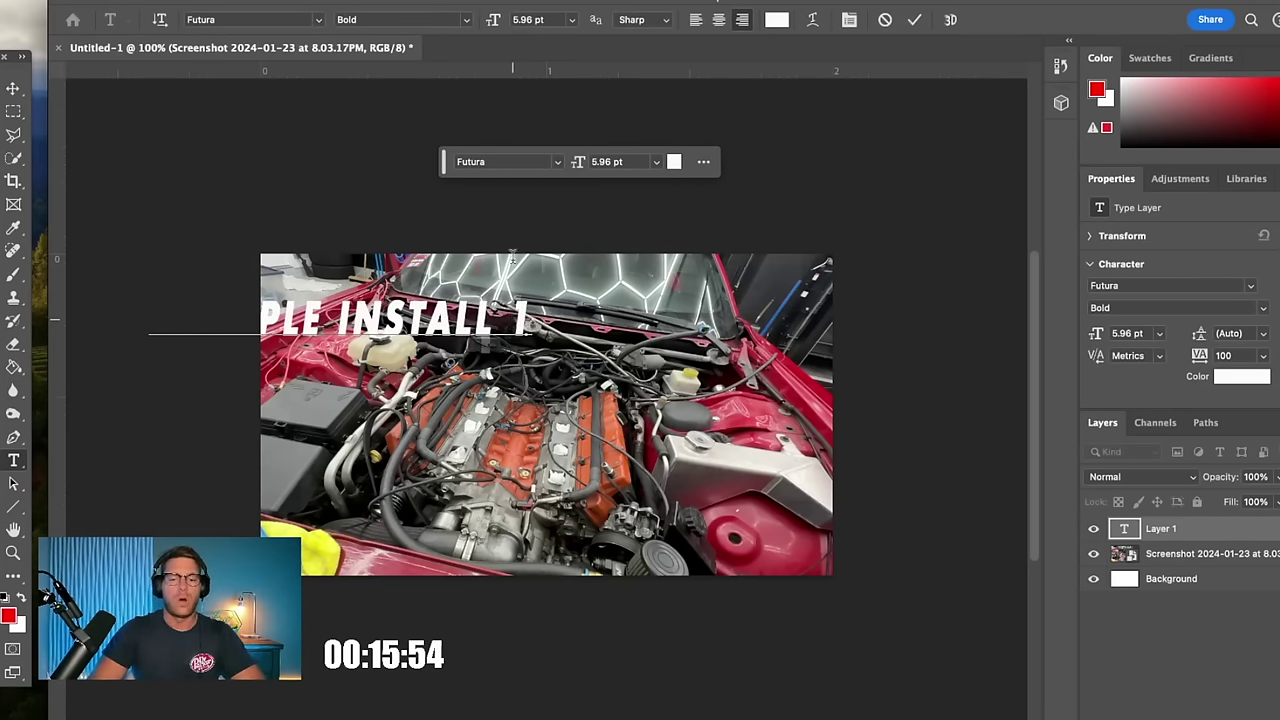
key("BackSpace")
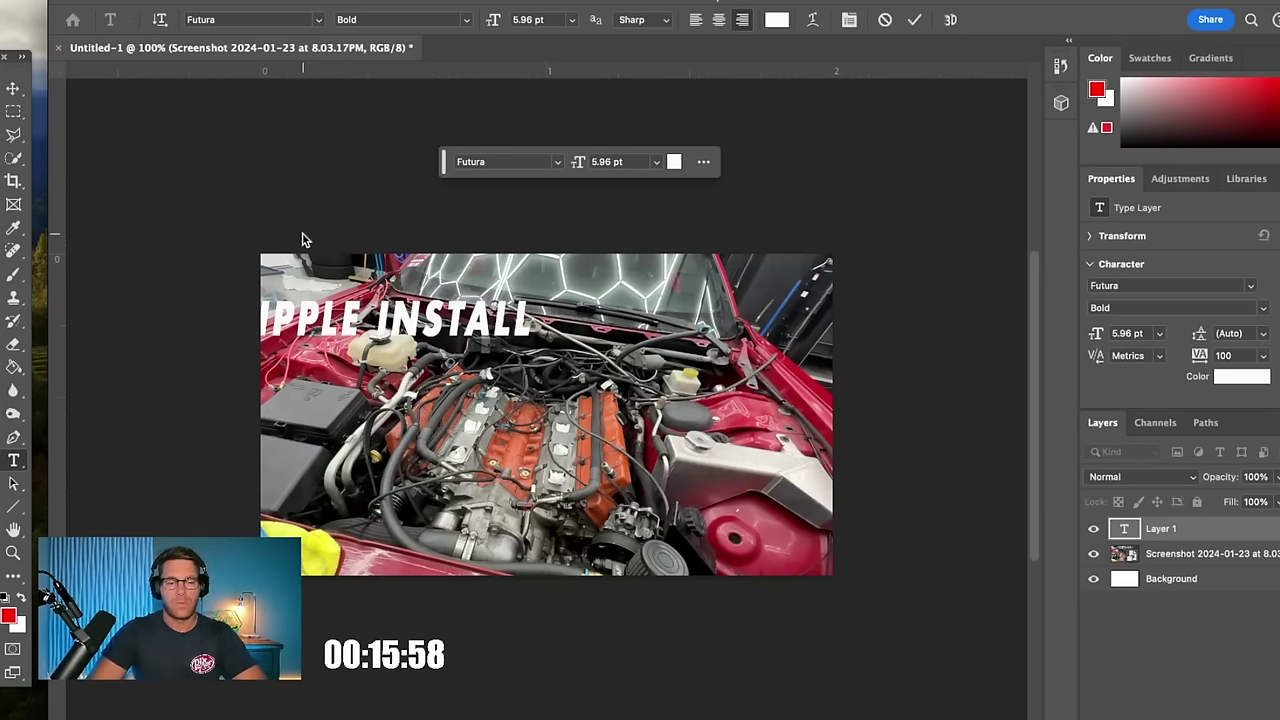
left_click(852, 582)
Step: Replace the text with 'BOOST INCOMING!!' and move it to the top centre
left_click(411, 300)
key("ctrl+a")
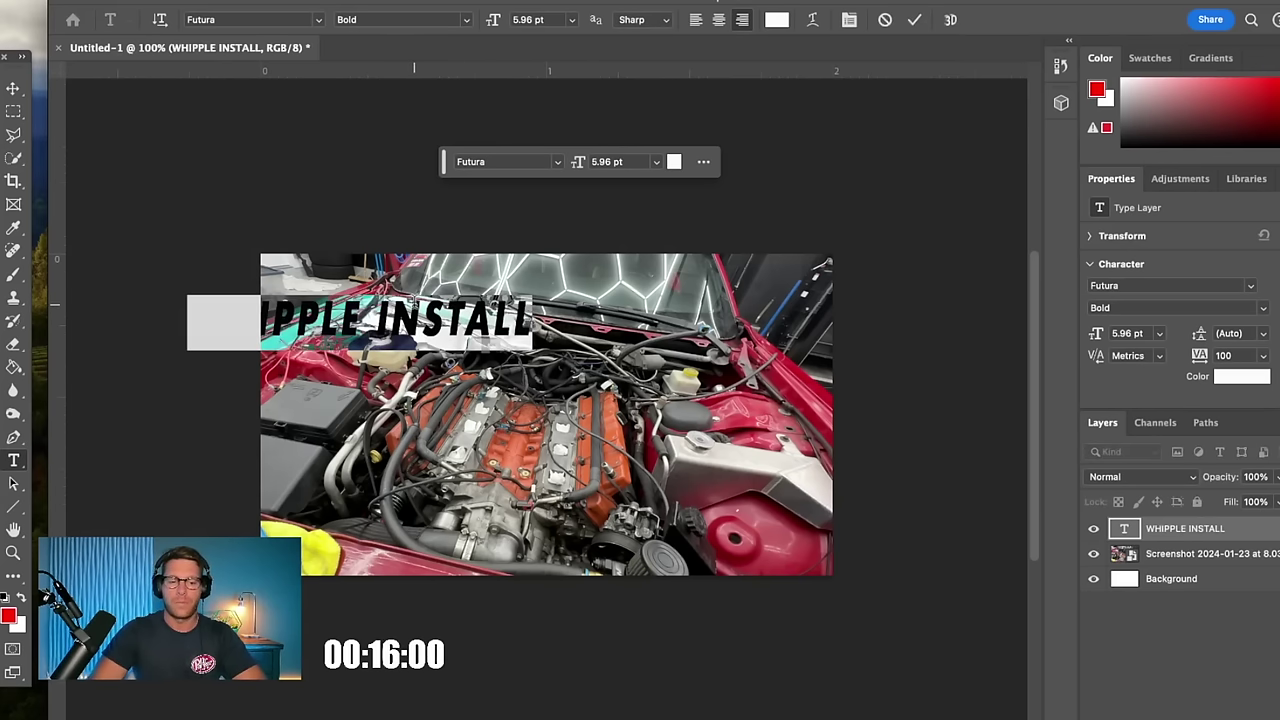
type("BOOST INCOM")
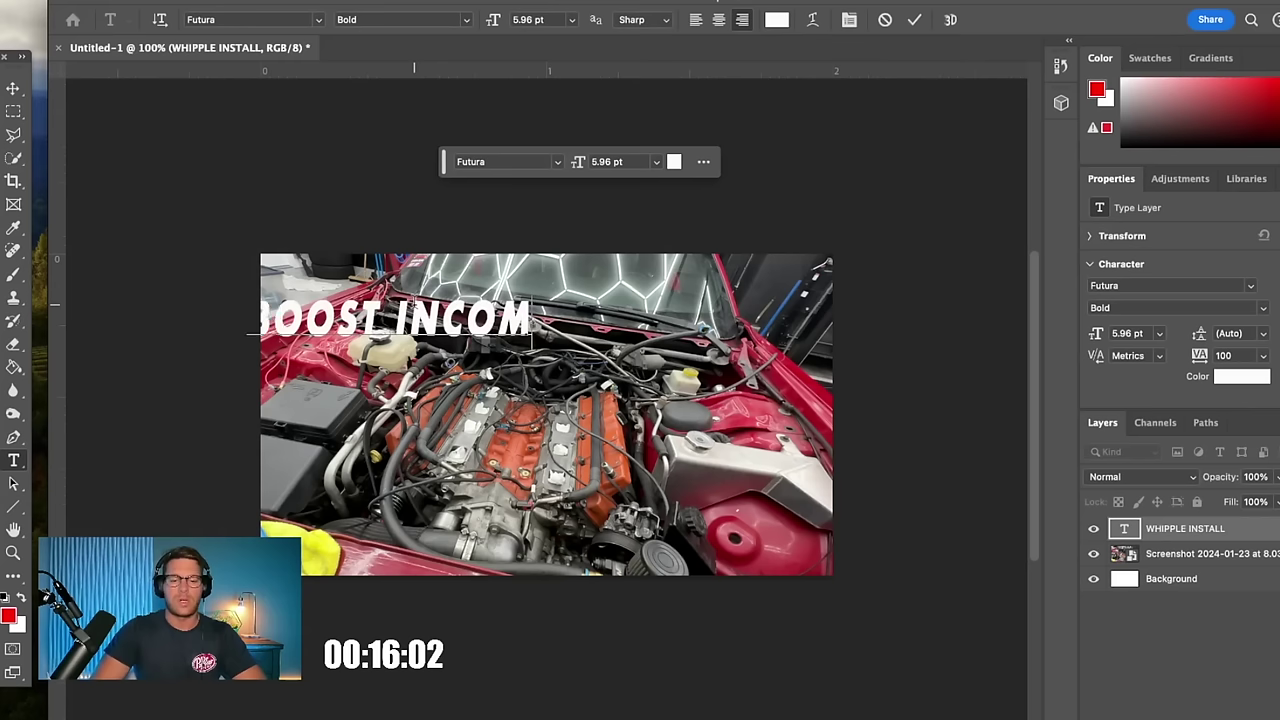
type("ING!!")
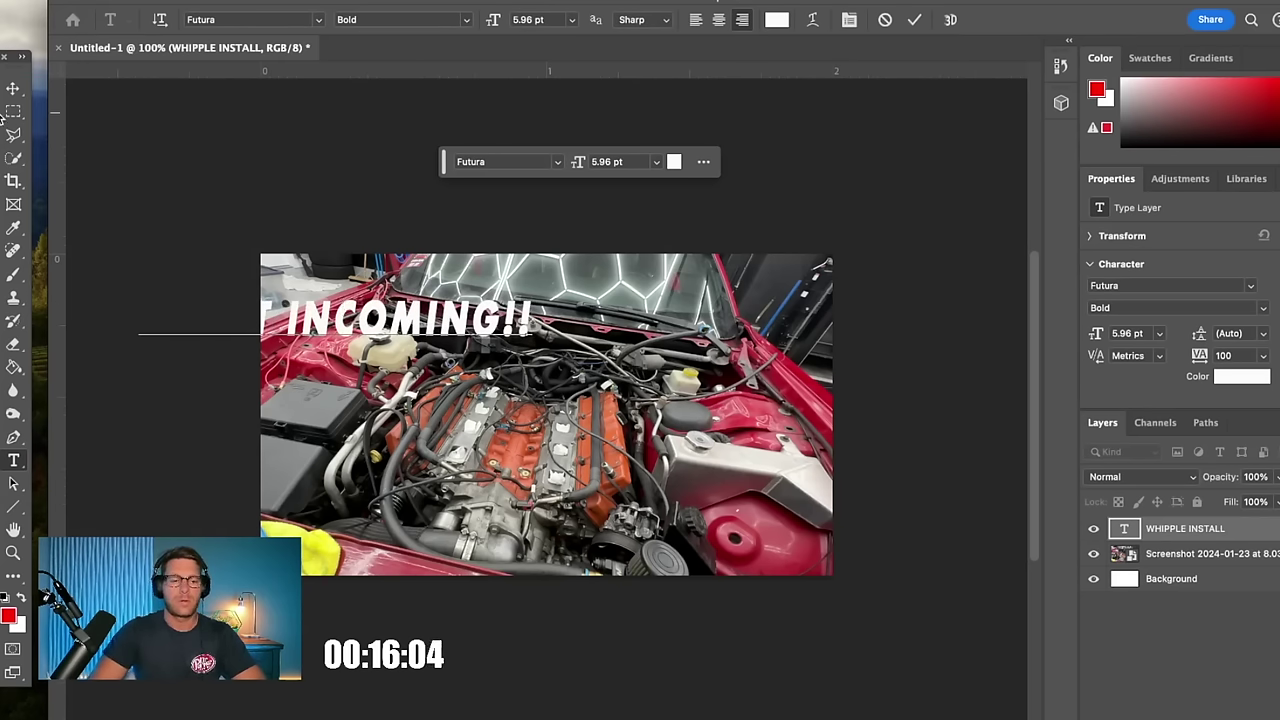
left_click(14, 90)
left_click_drag(425, 310, 650, 317)
Step: Give the headline a black outline stroke and nudge it toward the top edge
right_click(1192, 536)
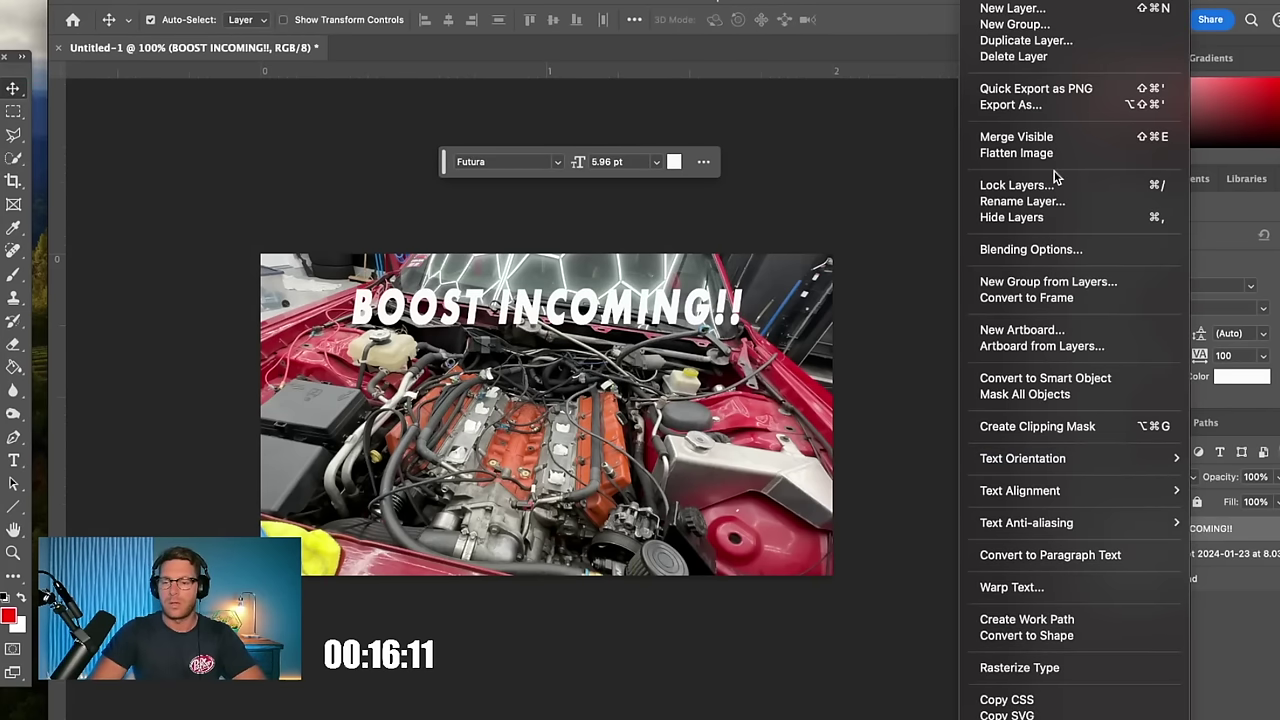
left_click(1055, 249)
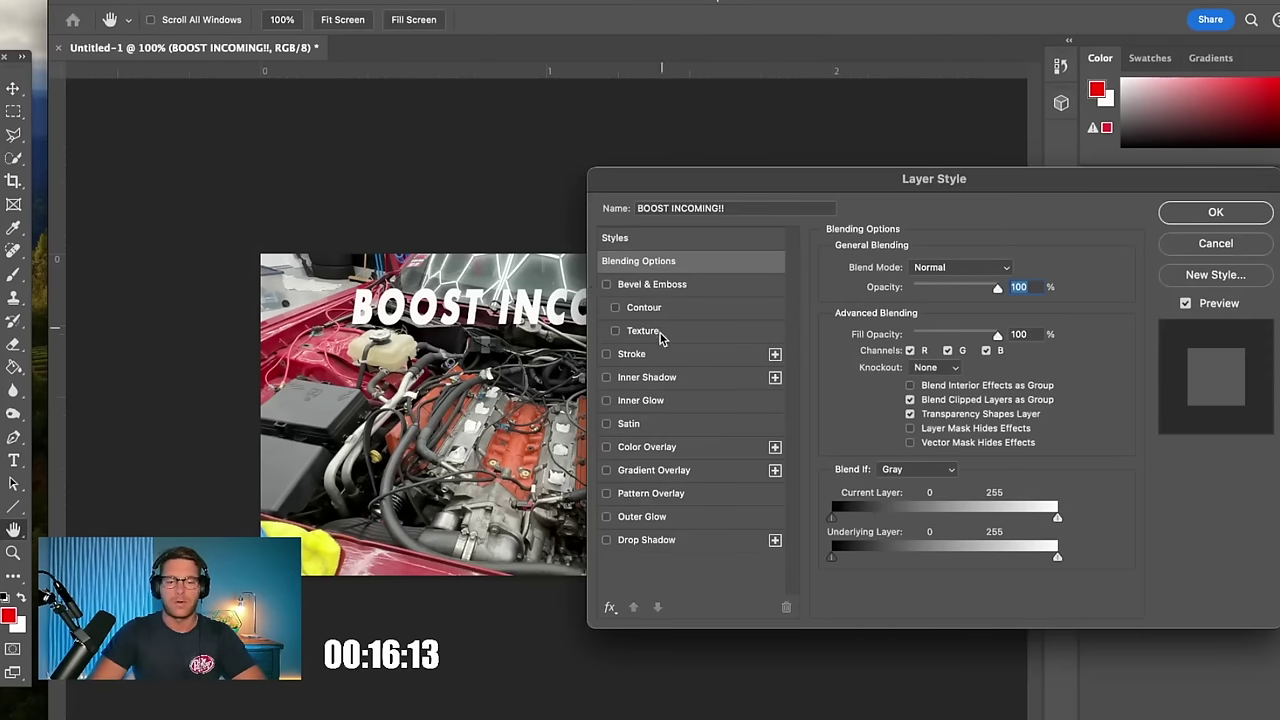
left_click(648, 354)
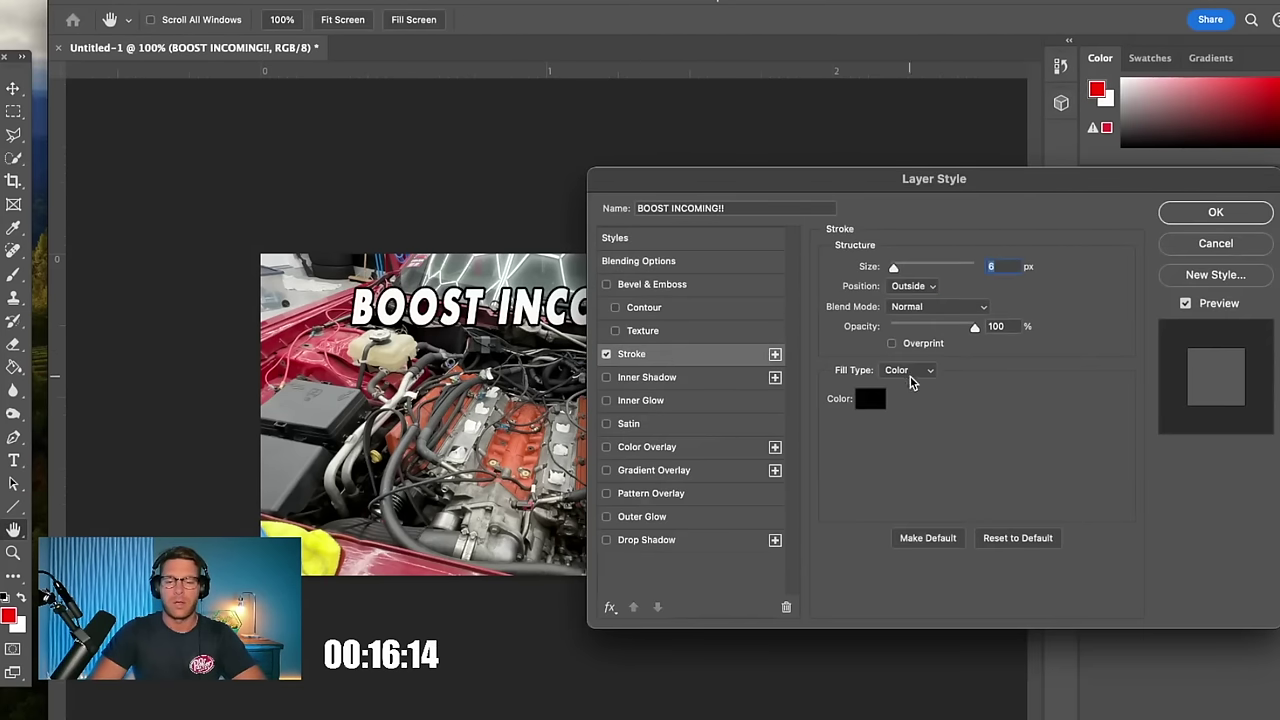
left_click(1215, 212)
left_click_drag(638, 317, 629, 295)
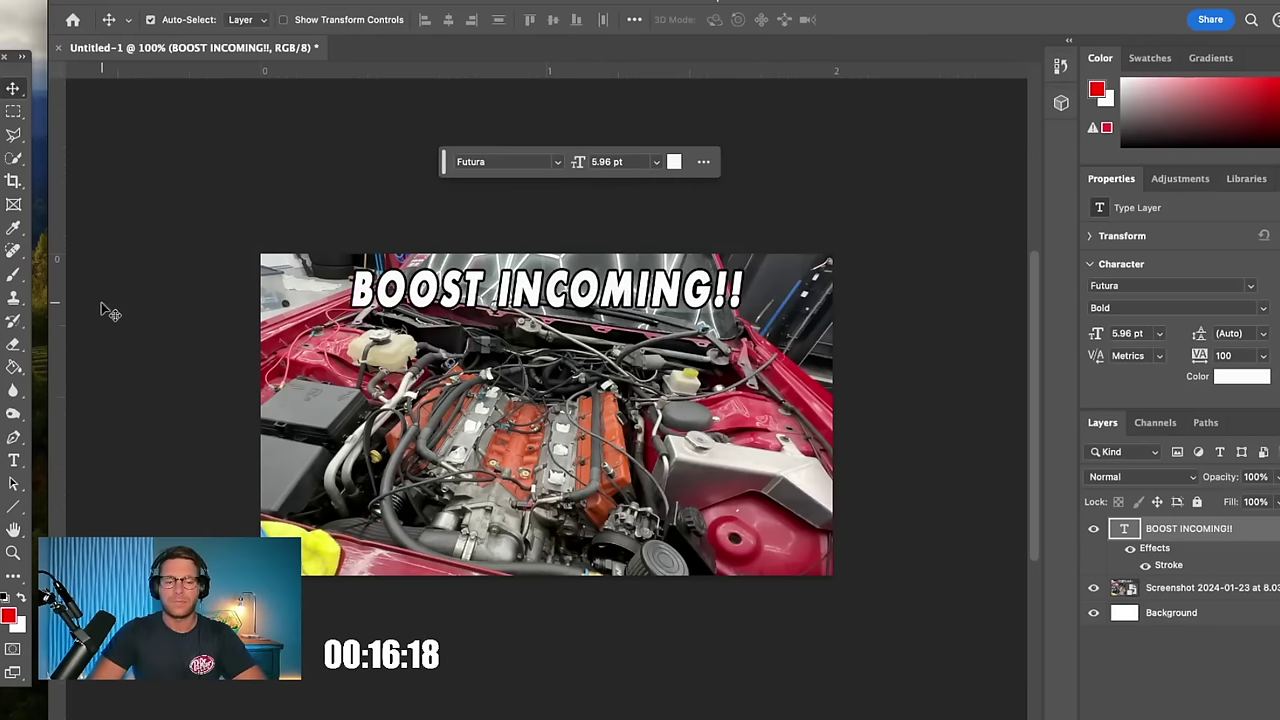
Step: Add a Hue/Saturation adjustment boosting saturation to +58
left_click(1180, 180)
scroll(1145, 383, "down", 2)
left_click(1150, 303)
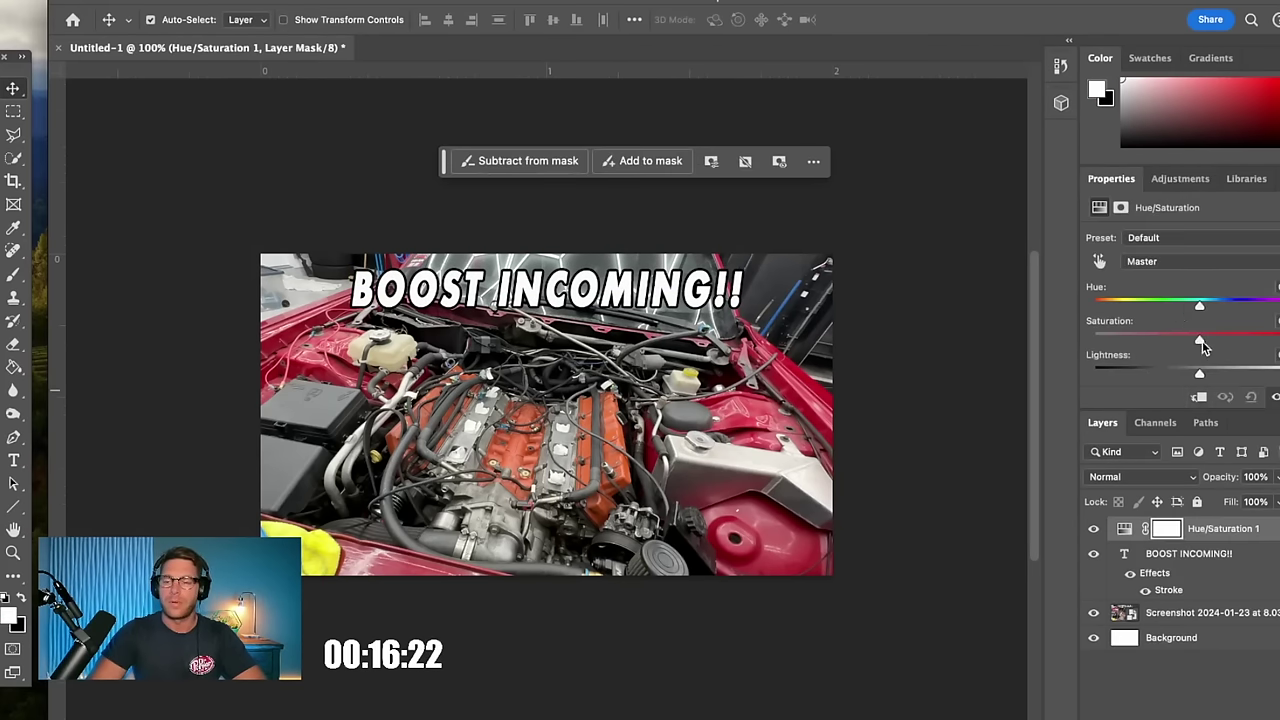
left_click_drag(1201, 345, 1262, 345)
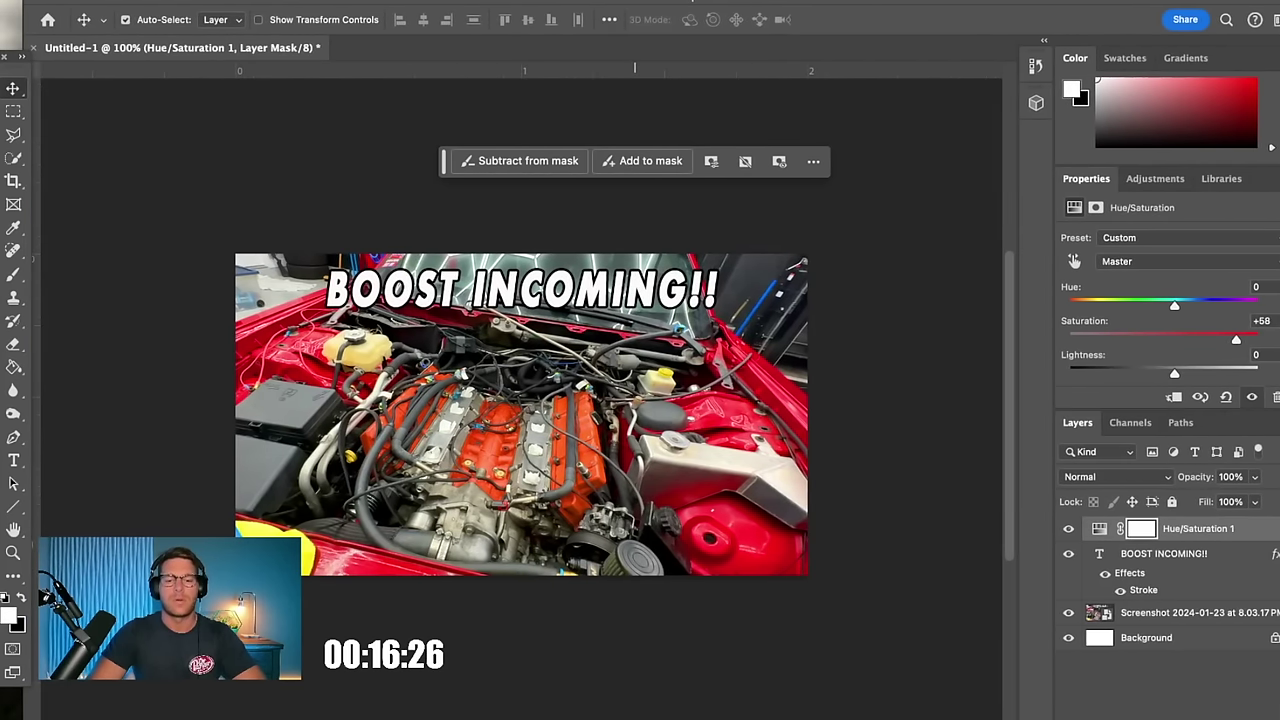
Step: Enlarge the headline to 8 pt and centre it across the top of the photo
double_click(465, 292)
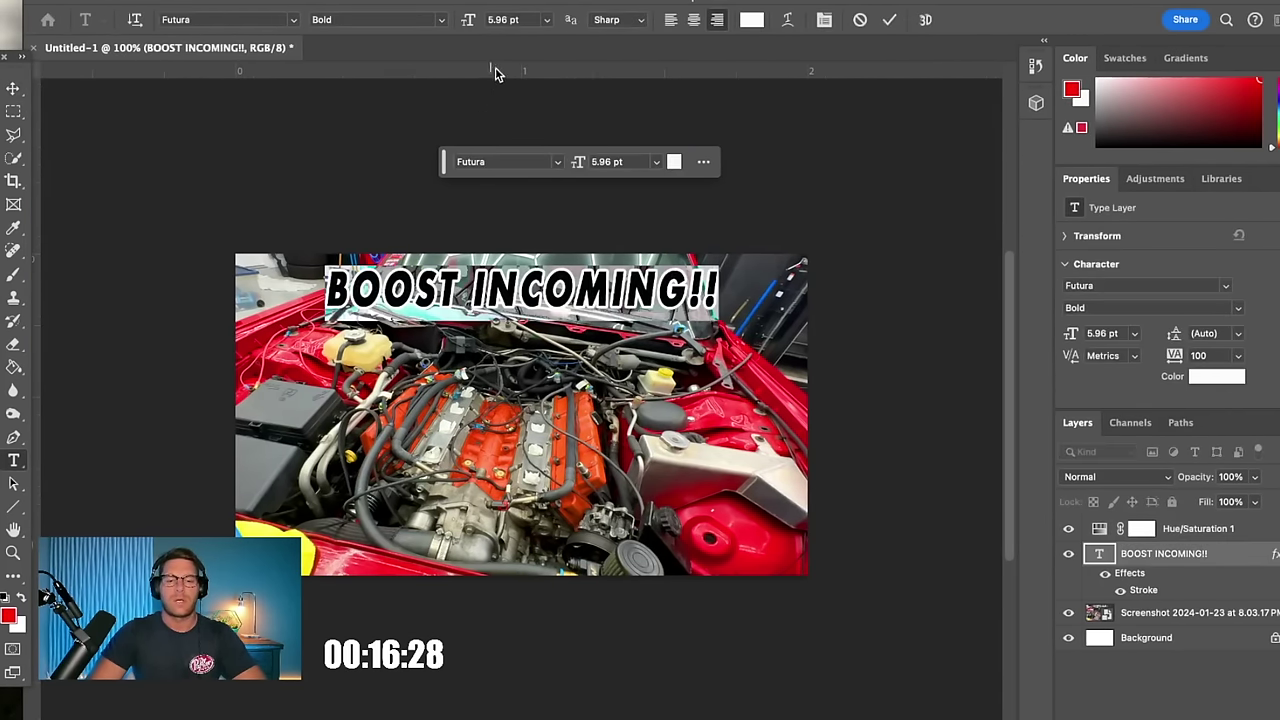
mouse_move(468, 22)
left_mouse_down()
mouse_move(500, 23)
mouse_move(471, 20)
left_mouse_up()
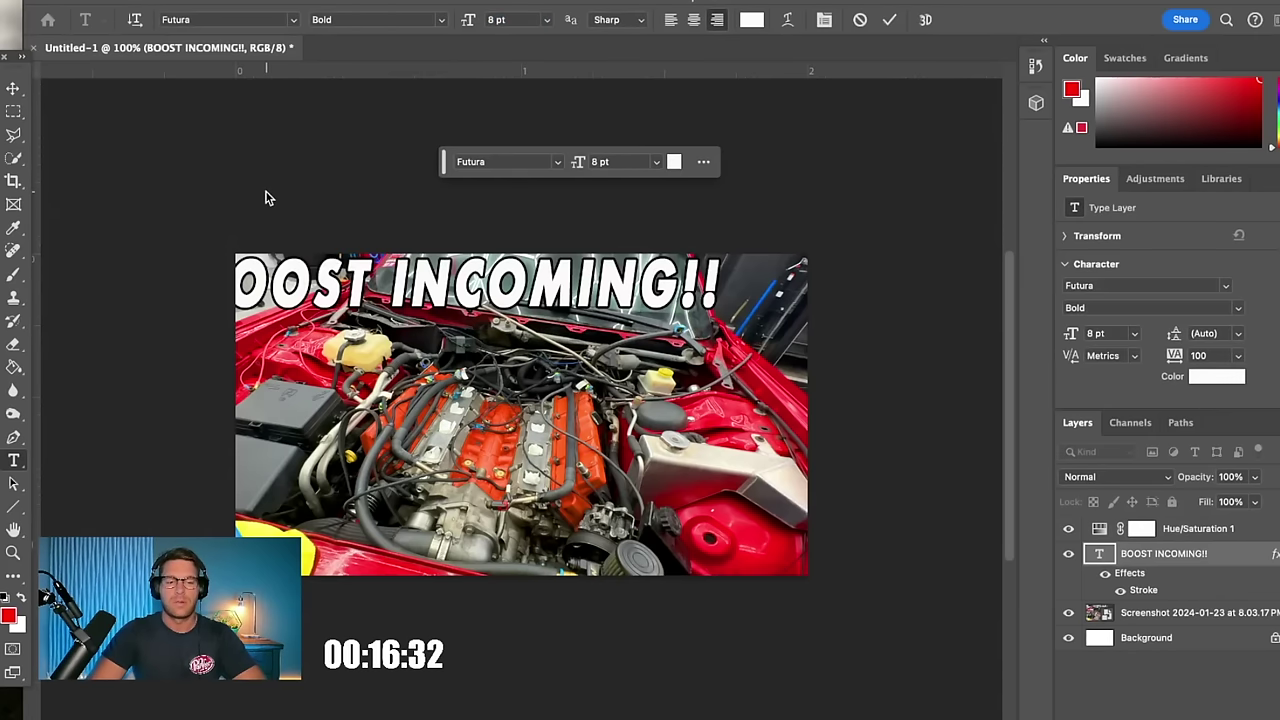
left_click(13, 88)
left_click_drag(436, 278, 505, 300)
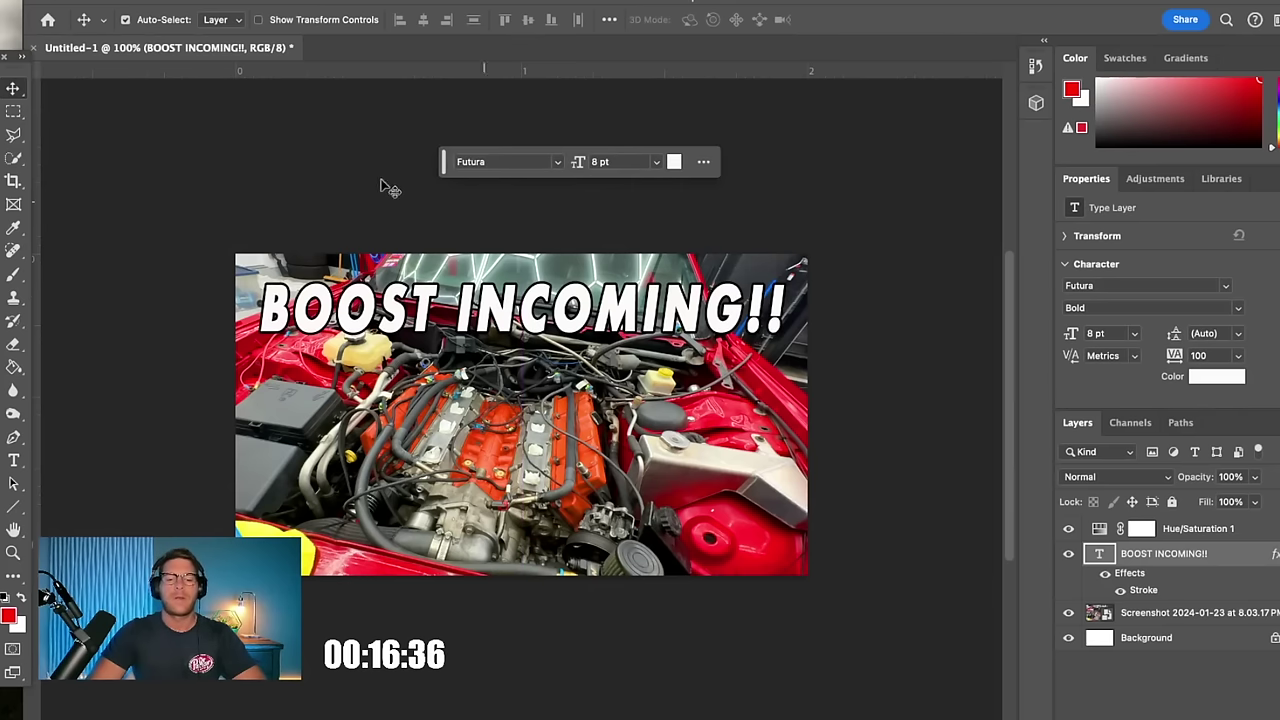
Step: Open Export As for the thumbnail and set the export scale to 110% (1408×792 PNG)
left_click(162, 0)
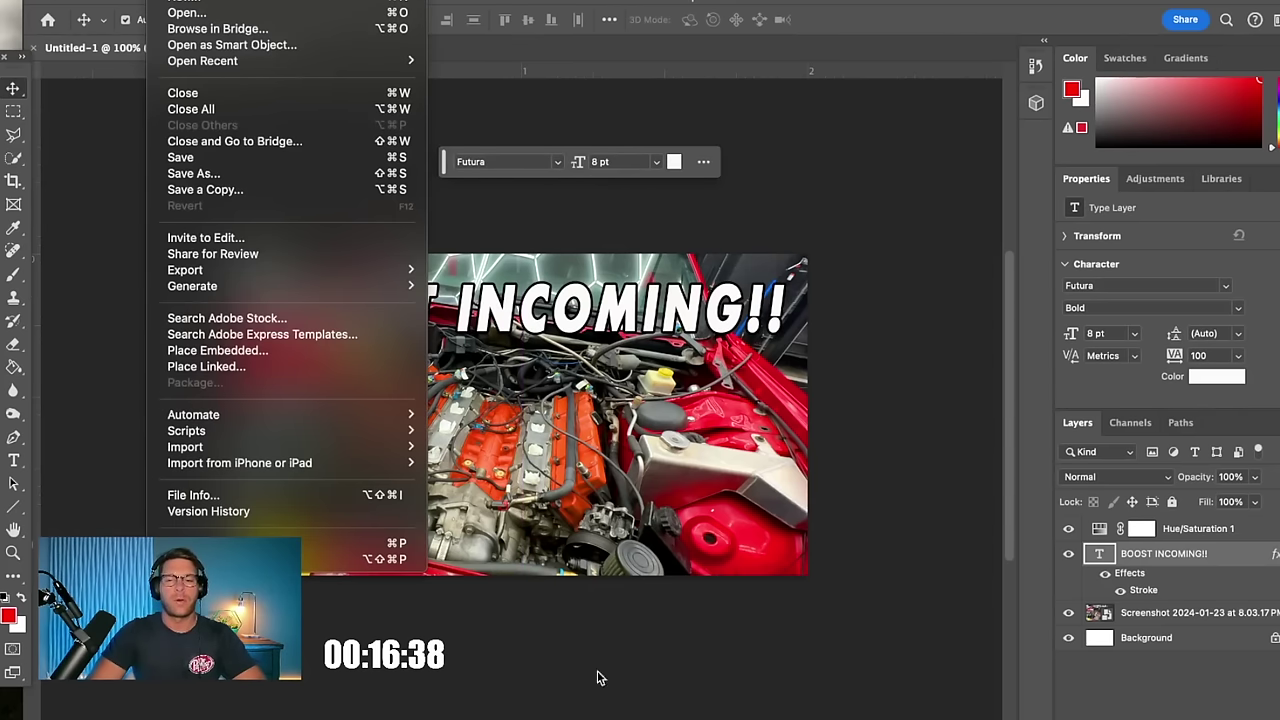
left_click(662, 625)
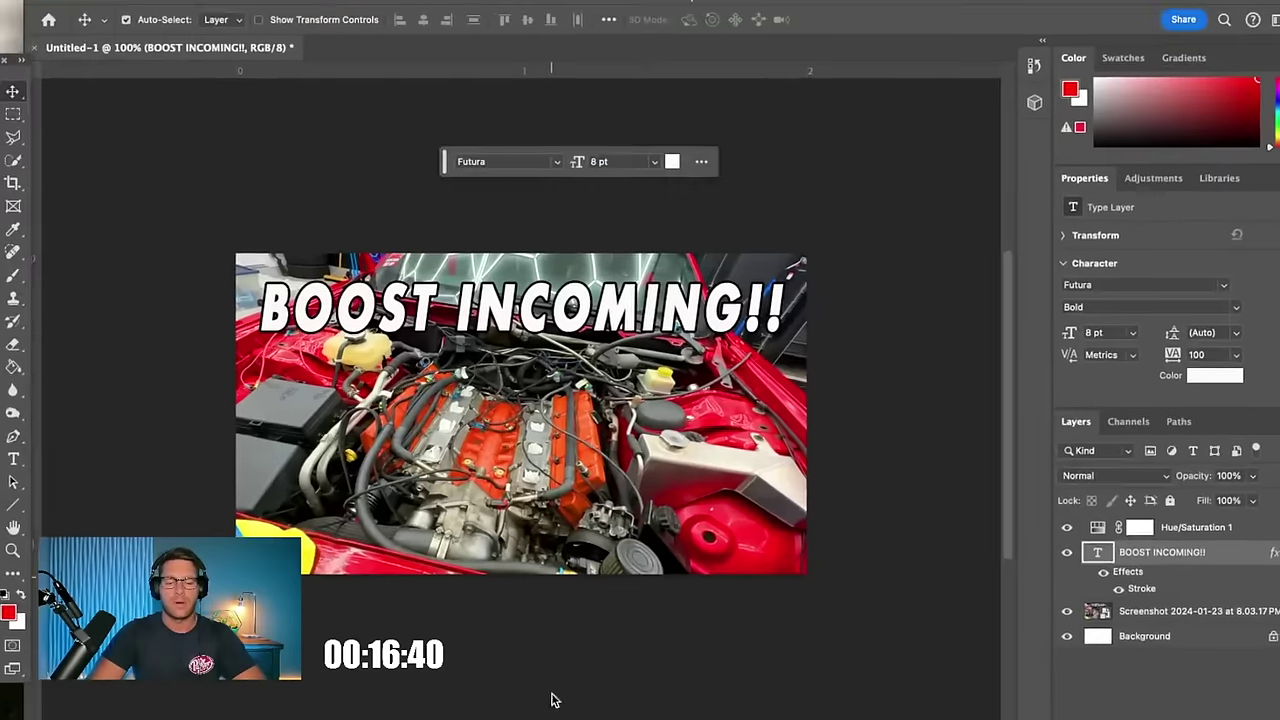
mouse_move(430, 700)
left_click(546, 690)
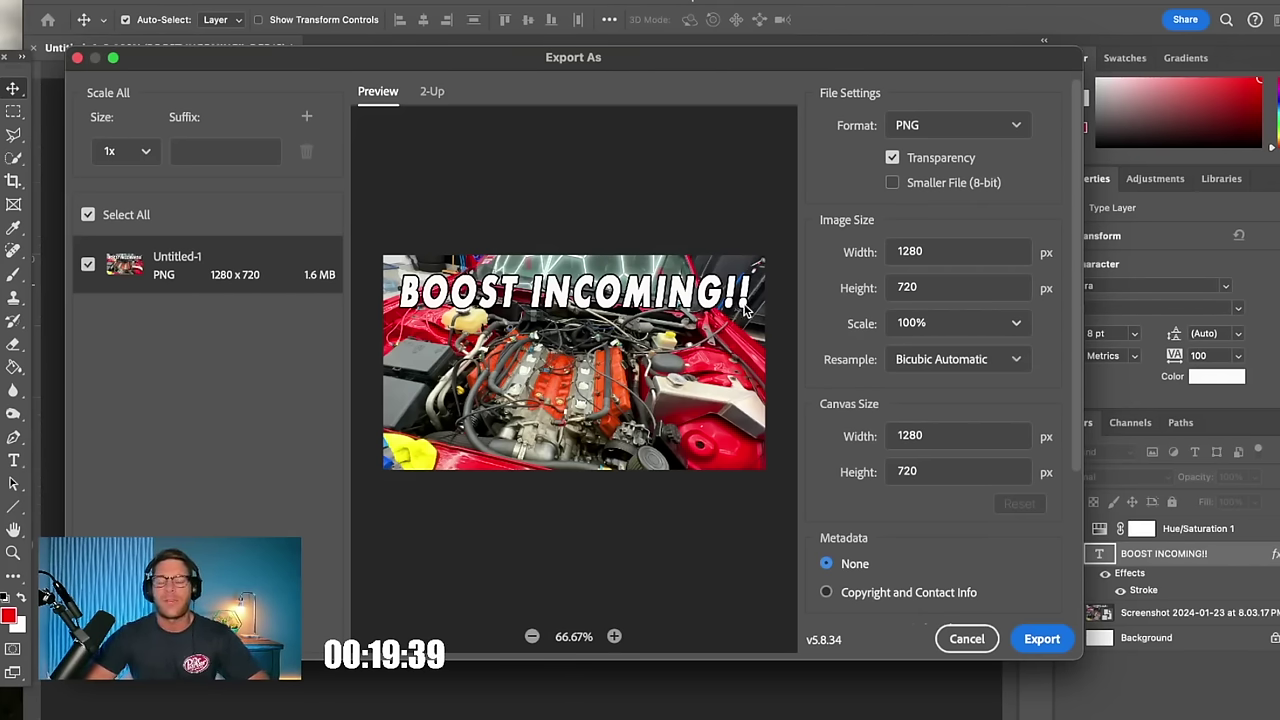
left_click(928, 323)
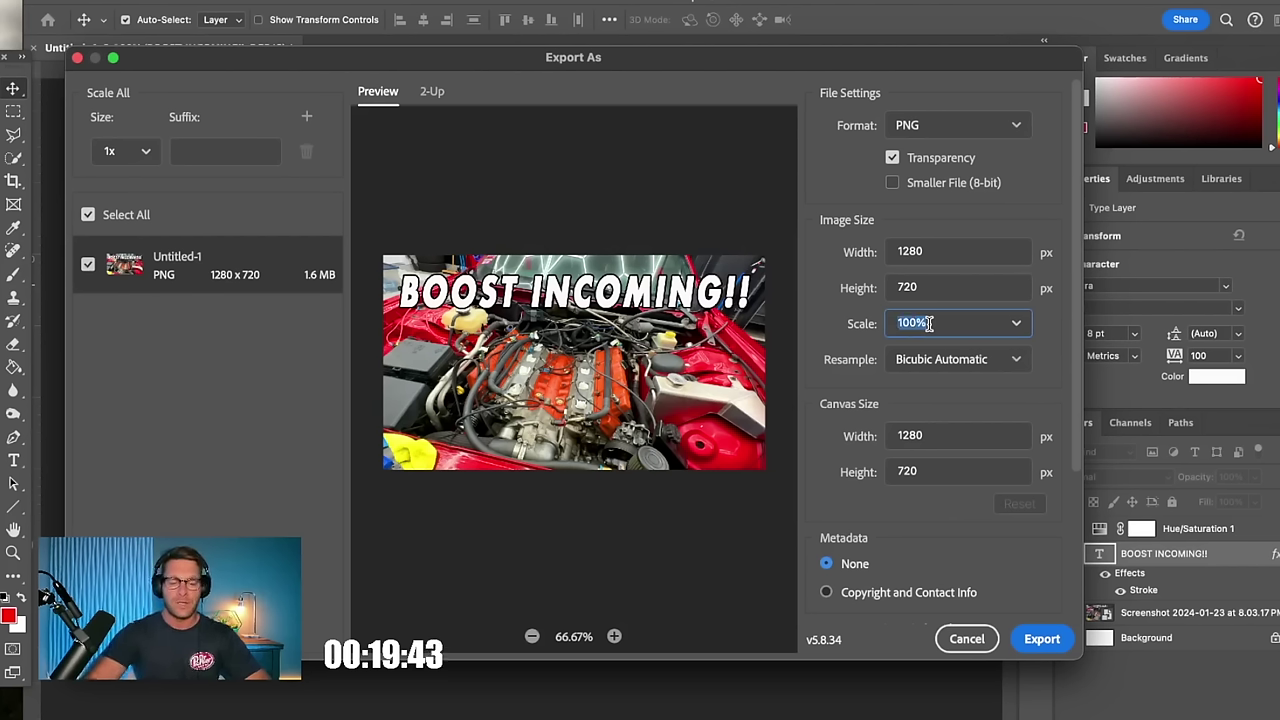
type("110")
key("Return")
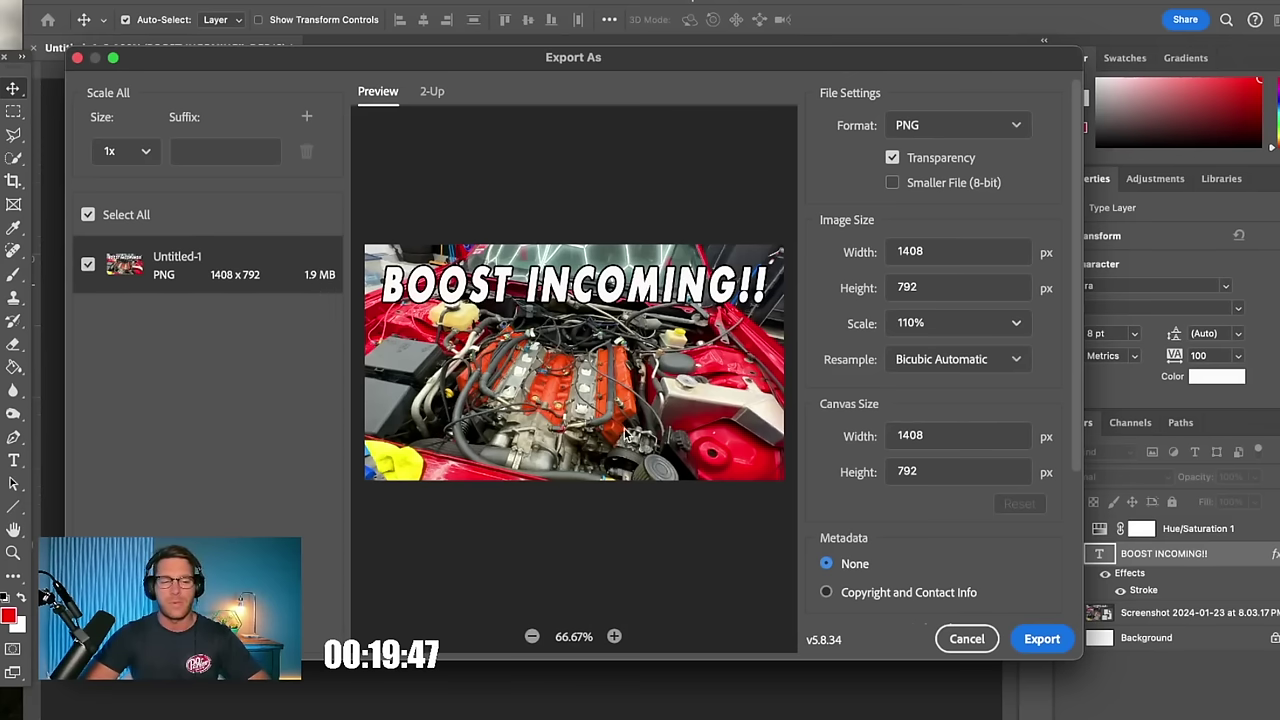
Step: Save the export as thumbnail.png in the 39. Install Whipple 1 folder
left_click(1055, 644)
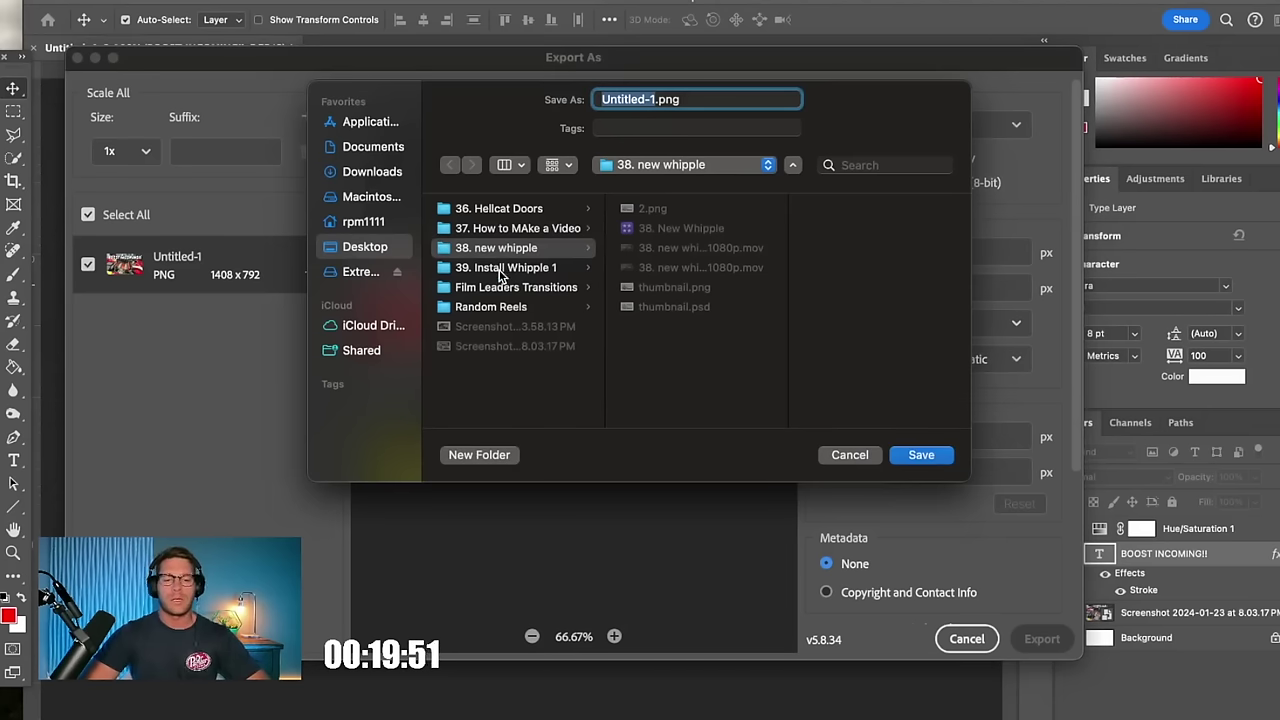
left_click(503, 268)
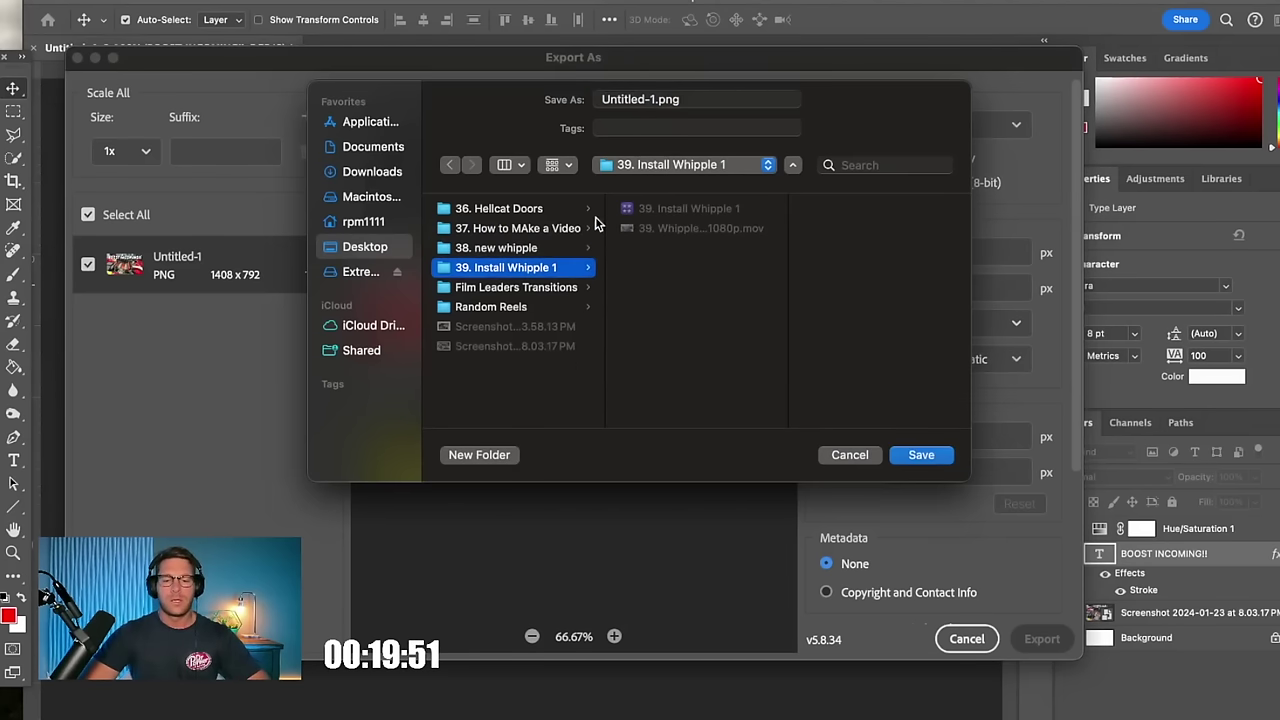
left_click(676, 98)
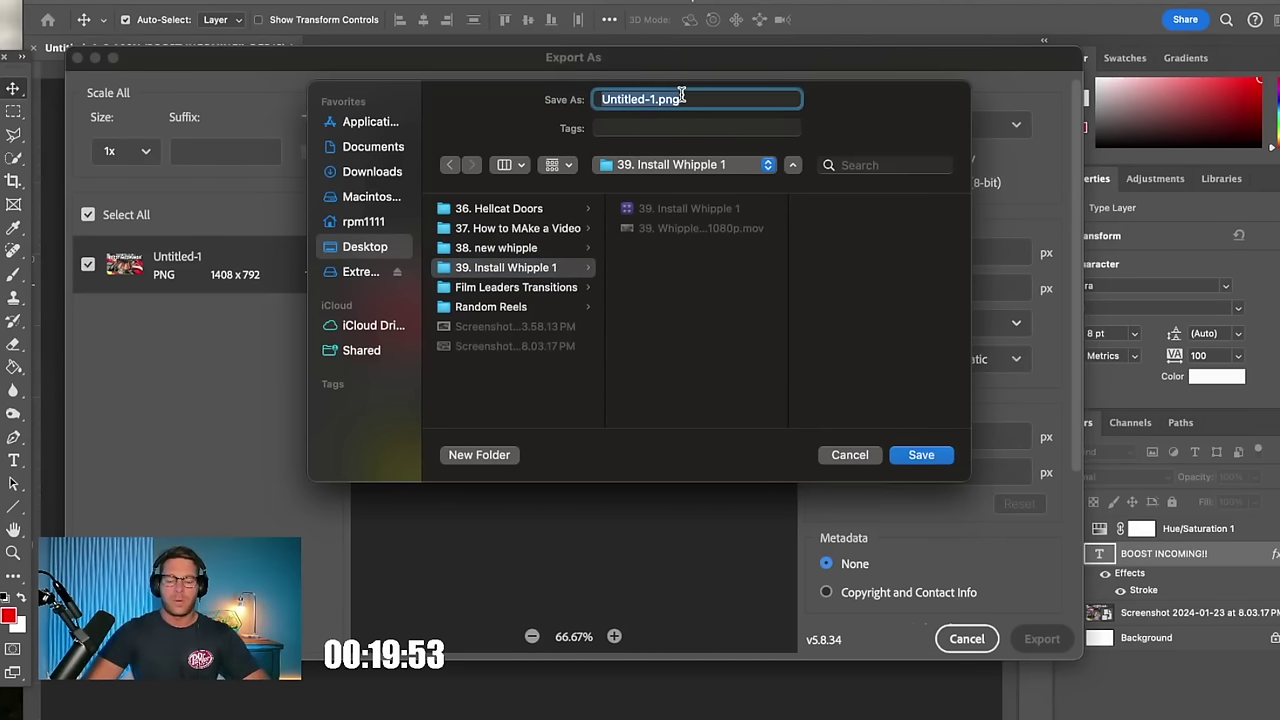
type("thumbnail")
key("Return")
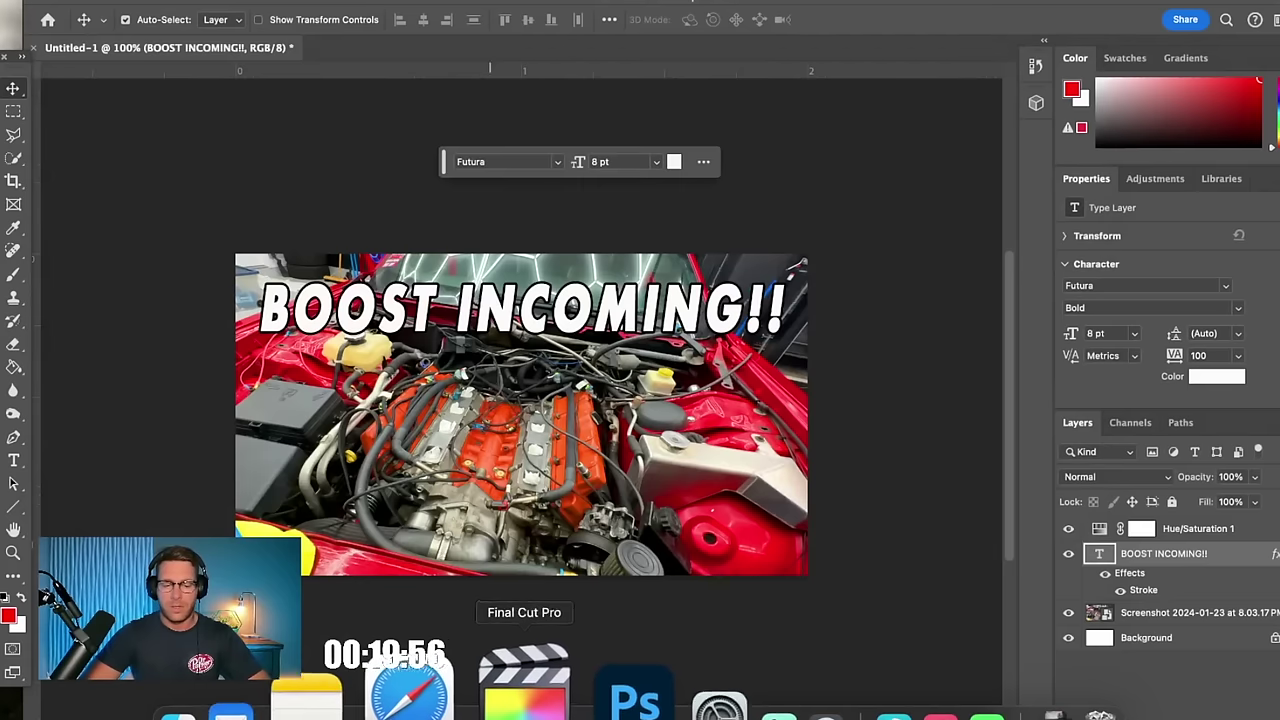
left_click(405, 690)
Step: Start a new video upload from YouTube Studio's Create menu
left_click_drag(1093, 31, 1023, 27)
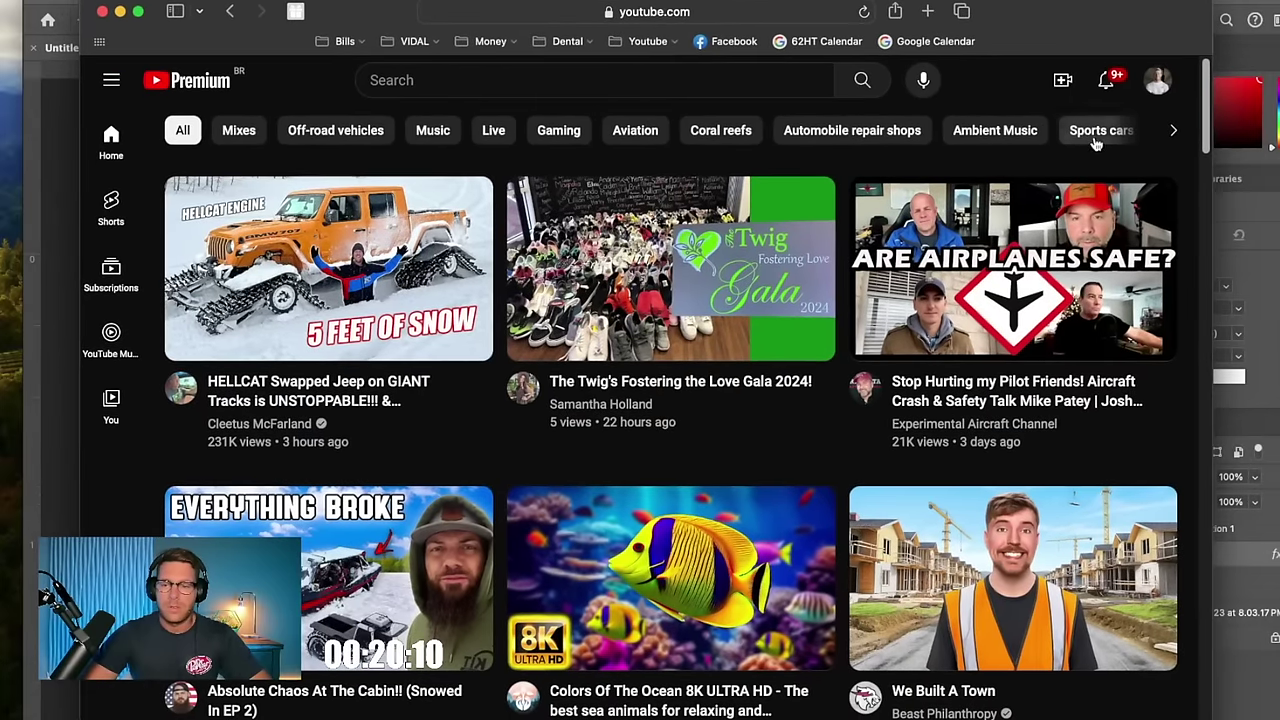
left_click(1063, 82)
left_click(1068, 124)
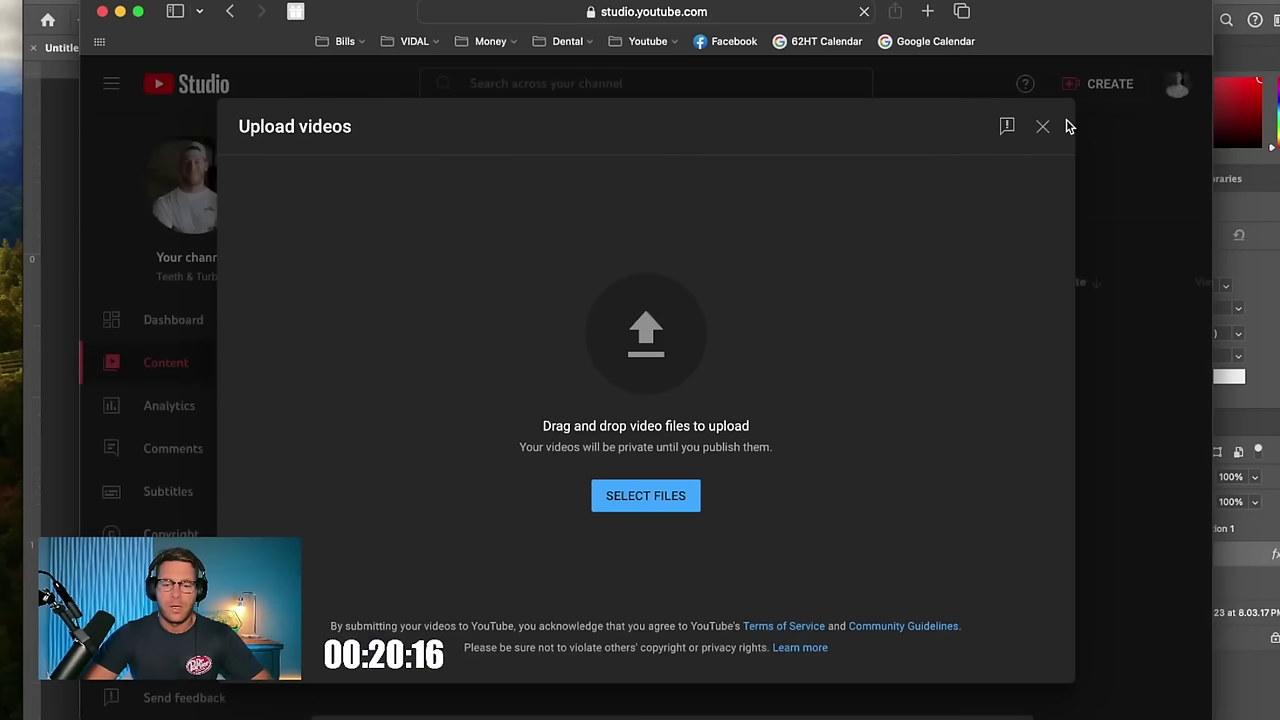
left_click(639, 507)
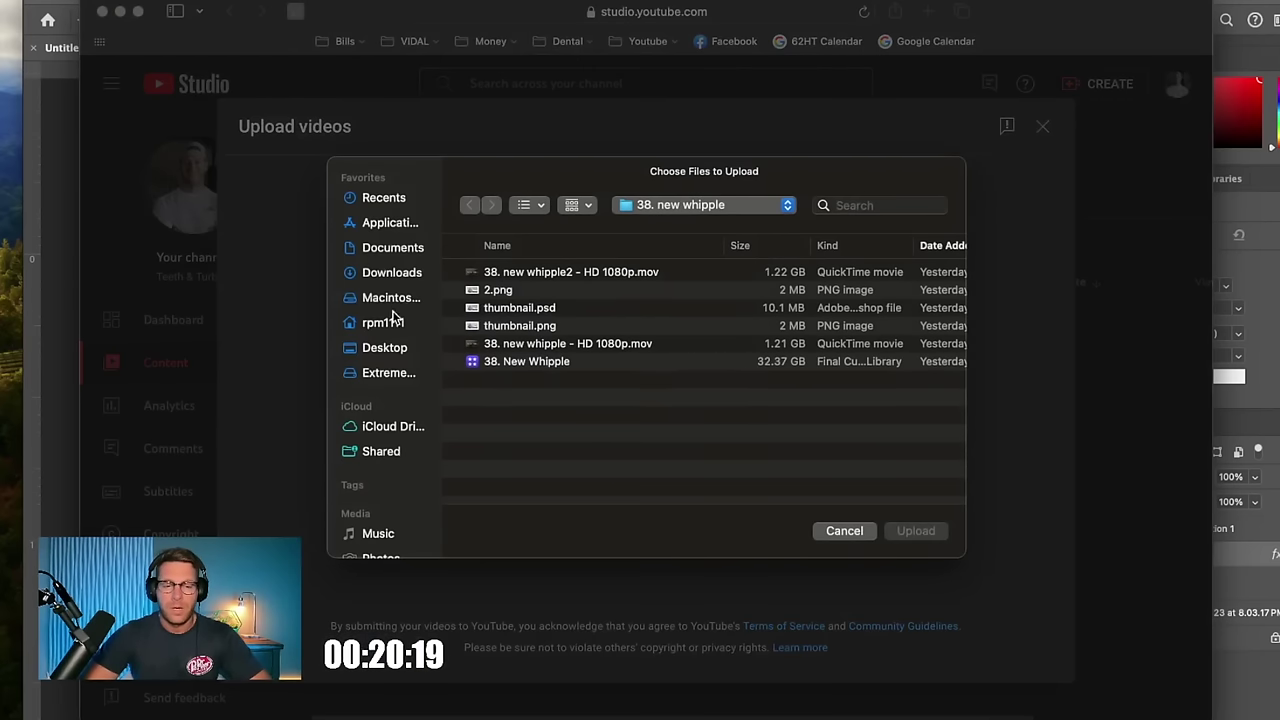
Step: Pick '39. Whipple Install 1 - HD 1080p.mov' from Desktop > 39. Install Whipple 1
left_click(390, 321)
left_click(396, 347)
double_click(544, 290)
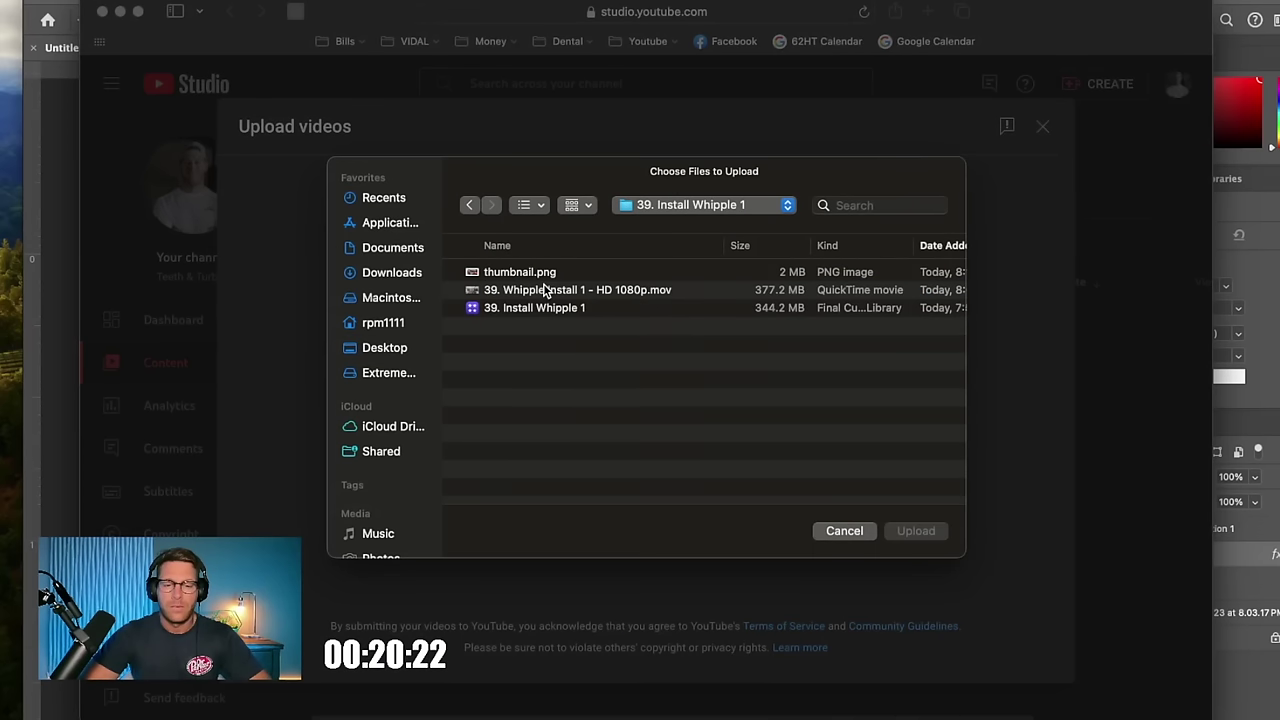
left_click(559, 309)
double_click(566, 290)
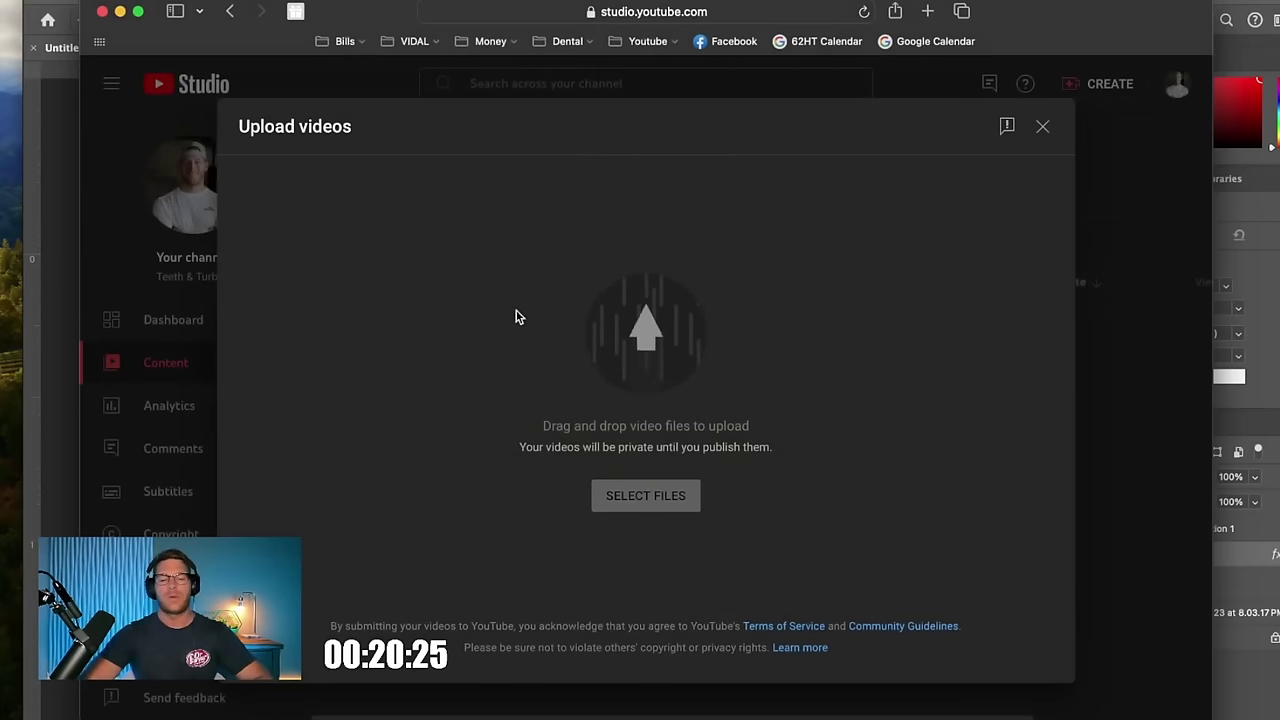
Step: Replace the title with 'Installing Our New Whipple Supercharger on the Hellcat'
triple_click(413, 318)
type("Installing the")
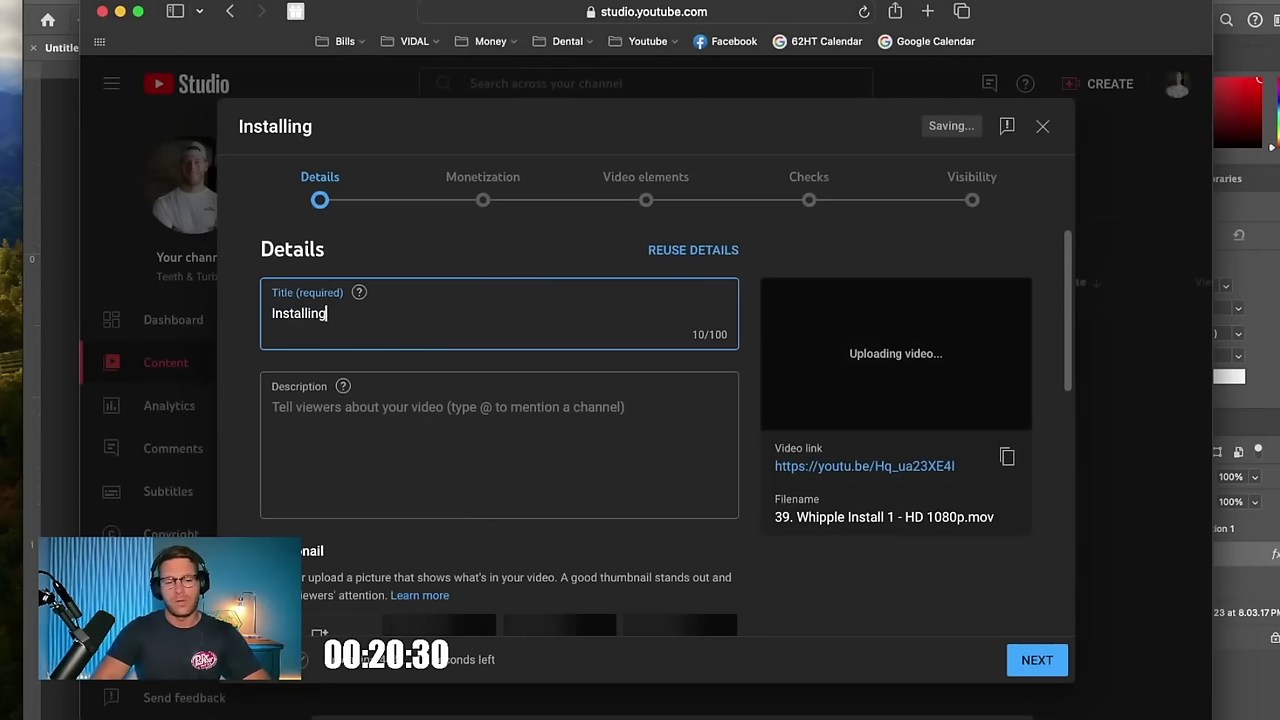
key("BackSpace")
key("BackSpace")
key("BackSpace")
key("BackSpace")
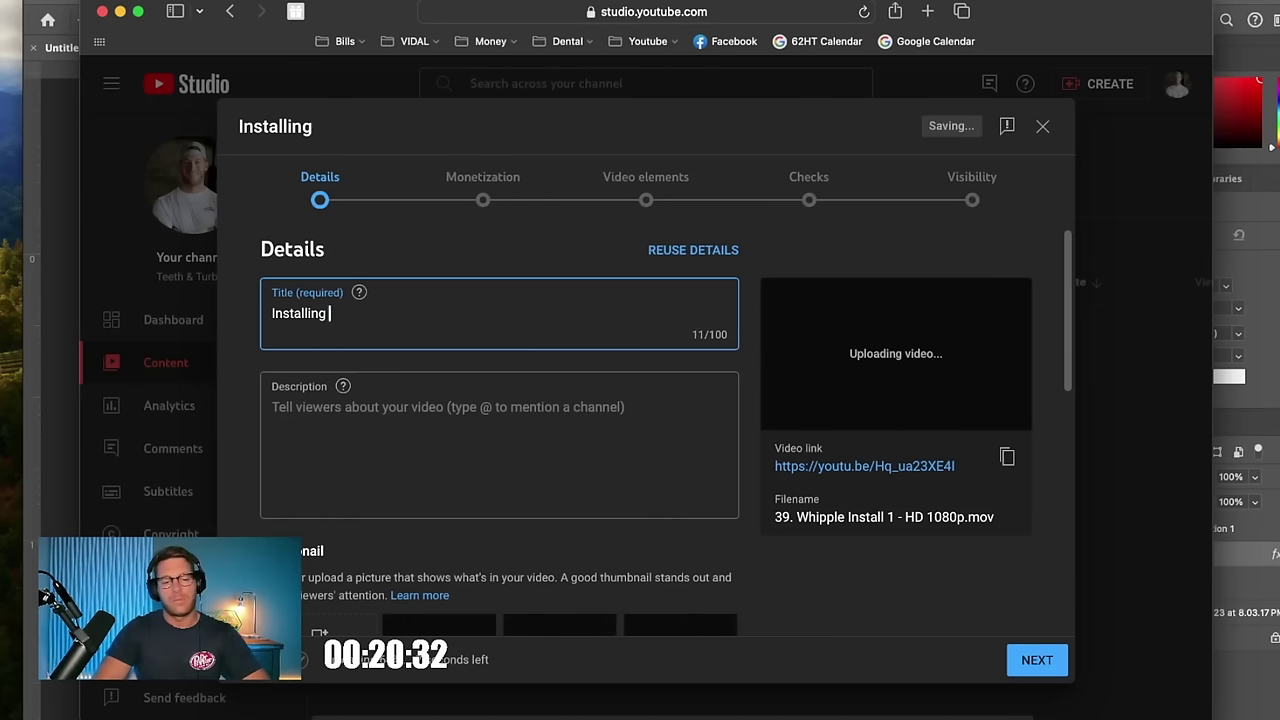
type("Our New Whi")
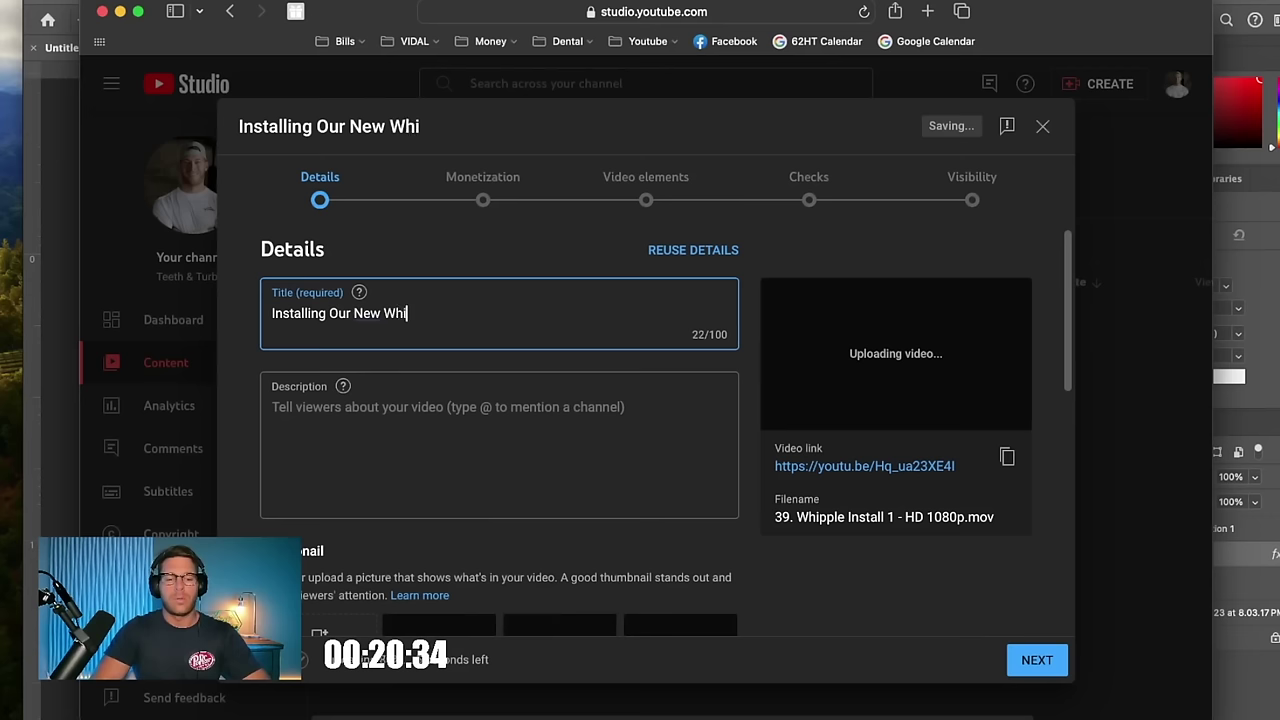
type("pple Supercharger")
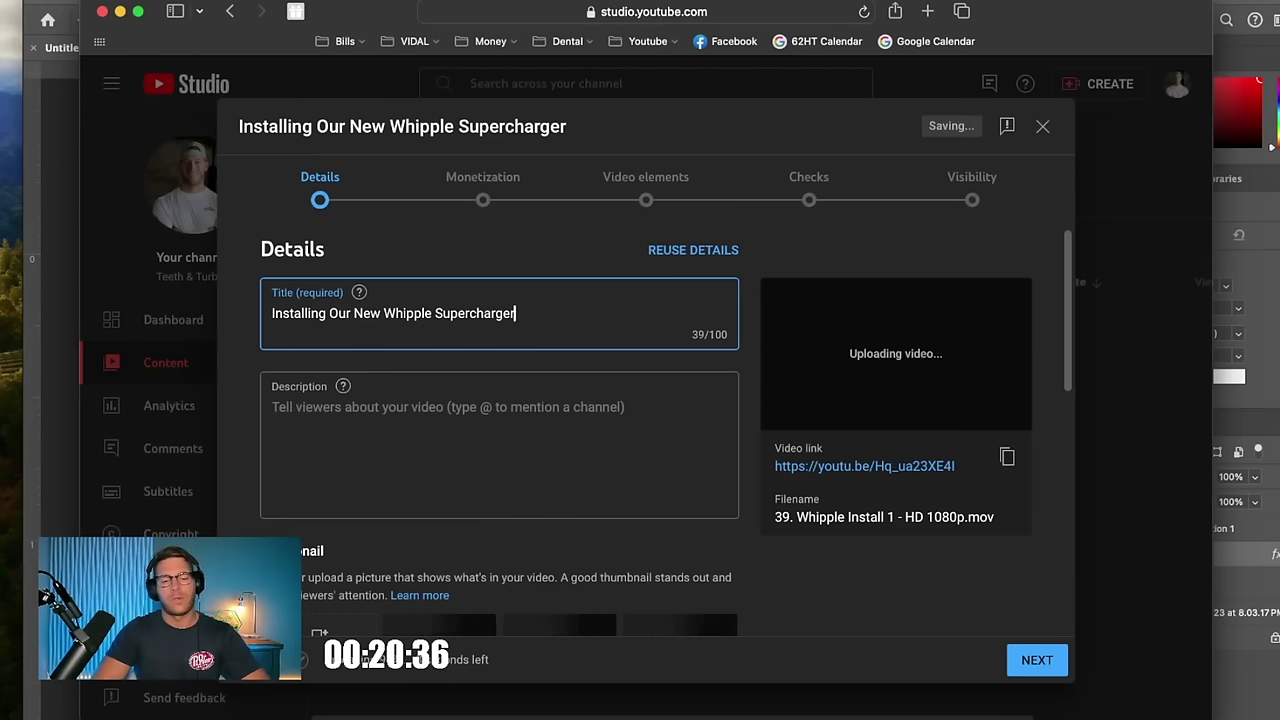
type(" on the Hellcat")
scroll(271, 491, "down", 3)
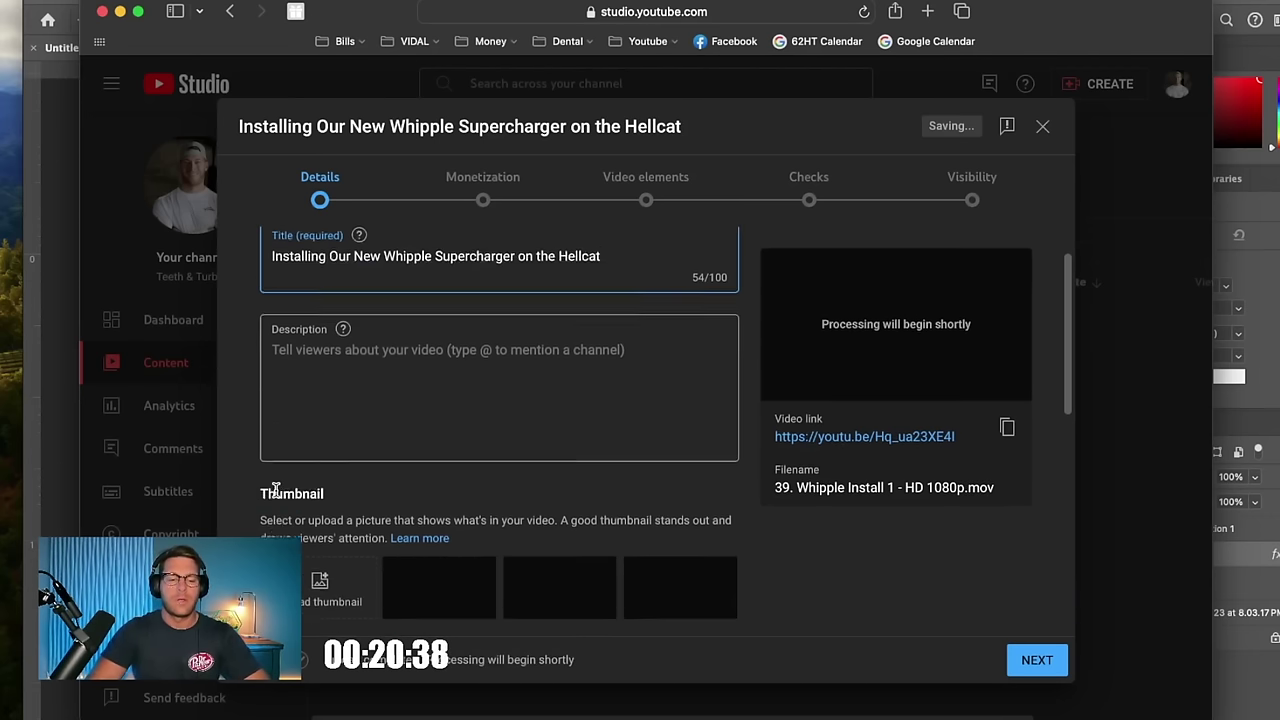
Step: Upload thumbnail.png as the custom thumbnail and reveal the additional video settings
left_click(306, 546)
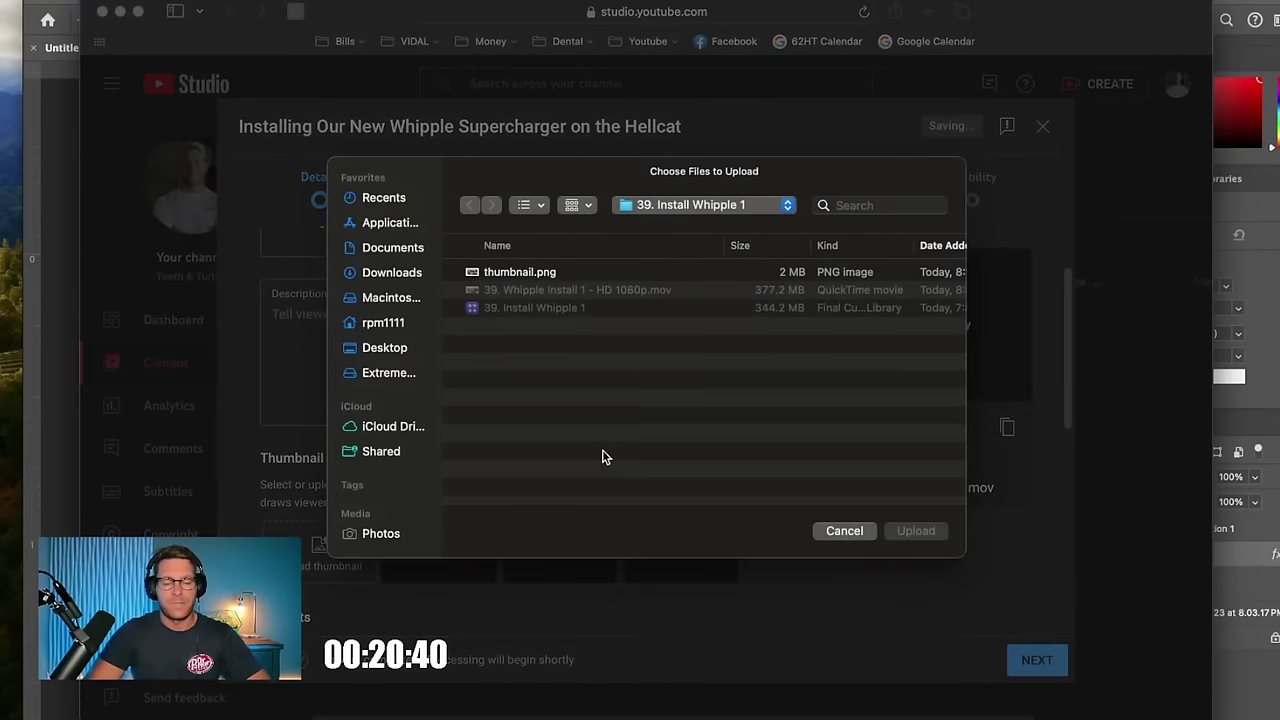
left_click(537, 272)
double_click(537, 272)
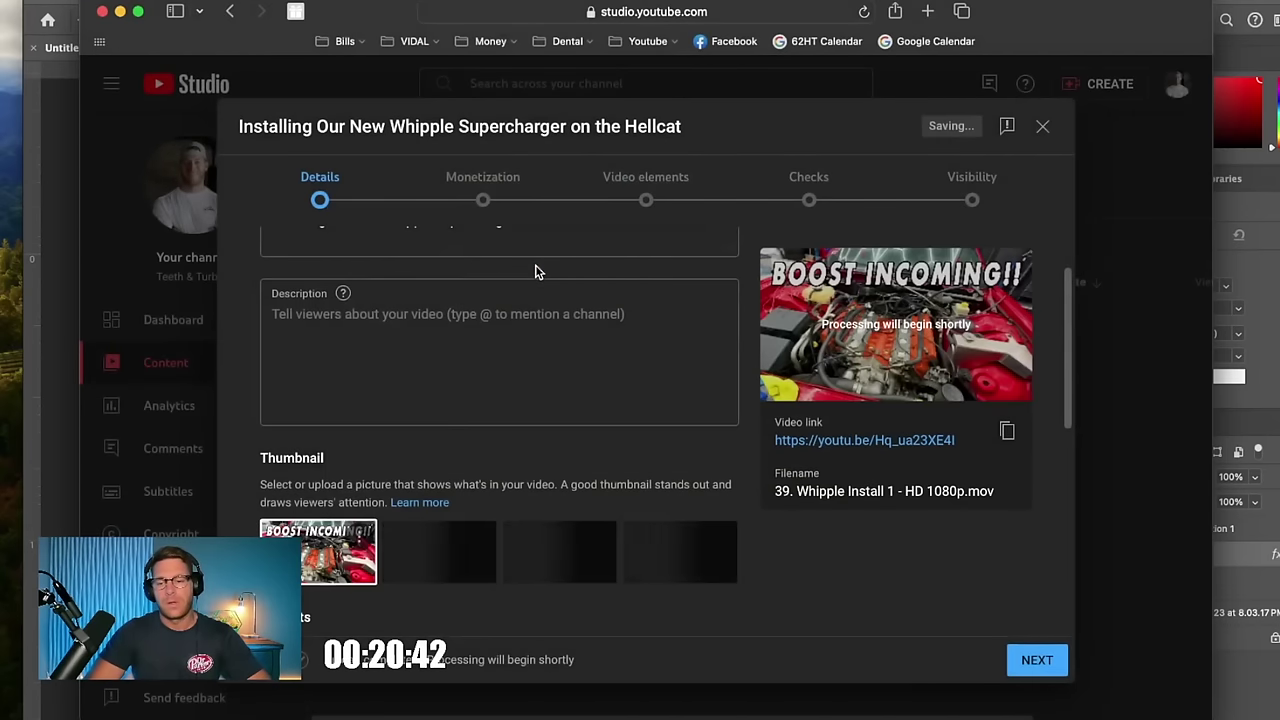
left_click(484, 391)
scroll(484, 391, "down", 10)
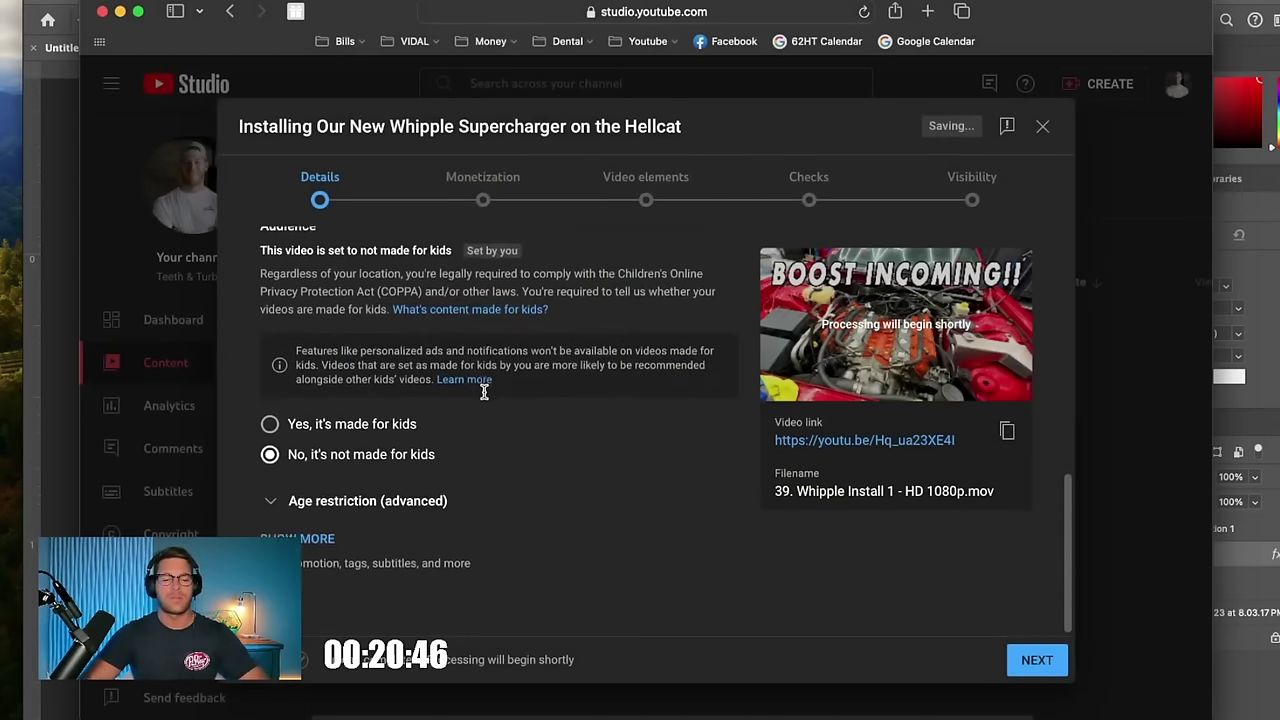
left_click(340, 552)
scroll(457, 526, "up", 1)
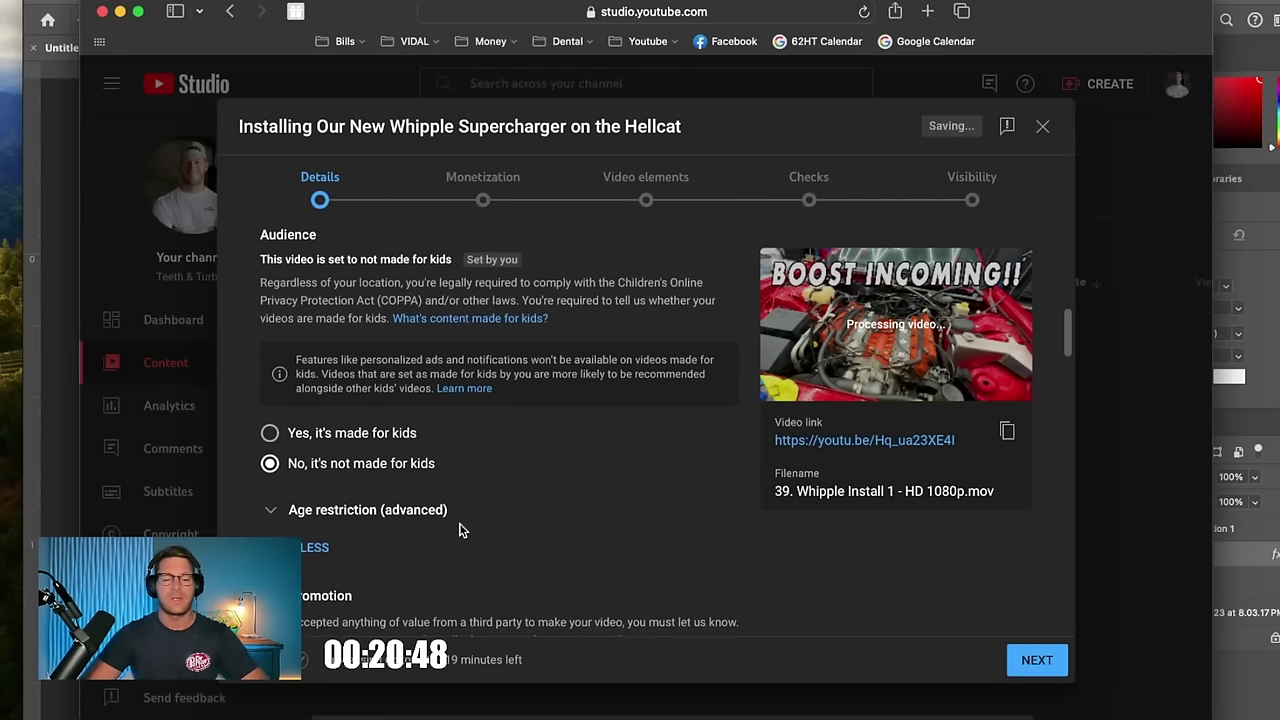
scroll(457, 526, "down", 2)
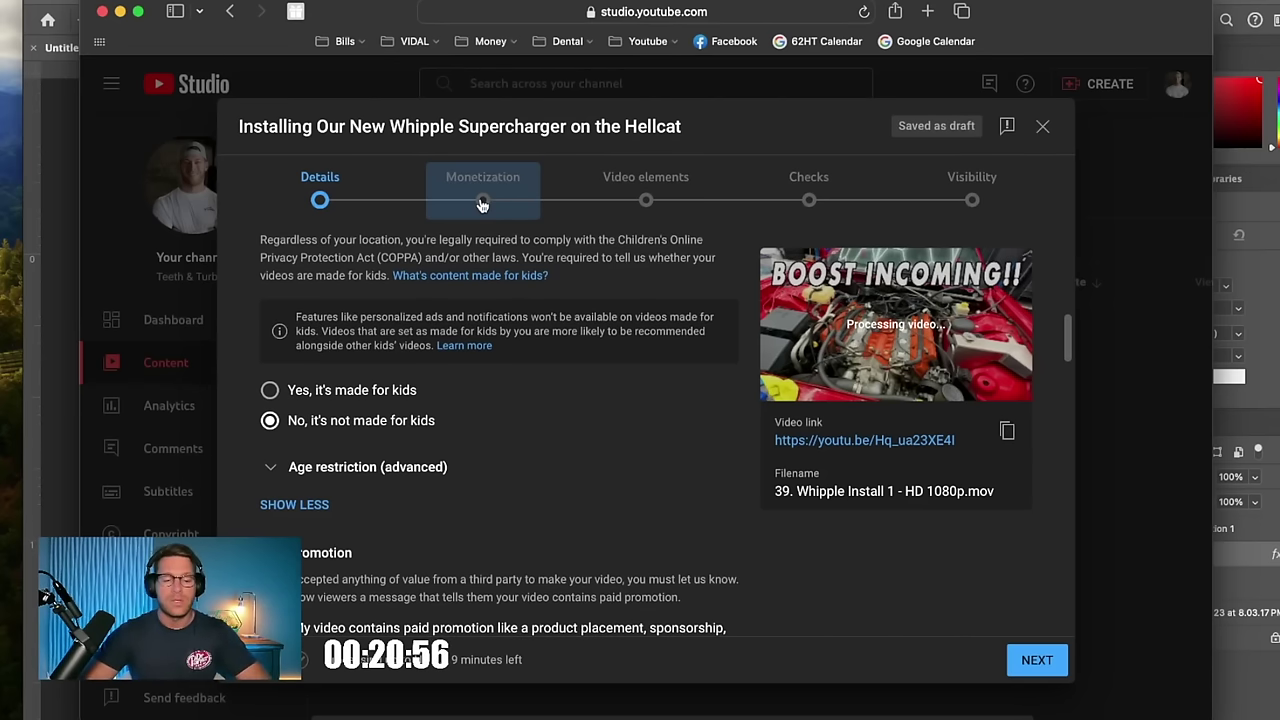
Step: Jump to the upload's Visibility step, leaving the video Unlisted
left_click(970, 202)
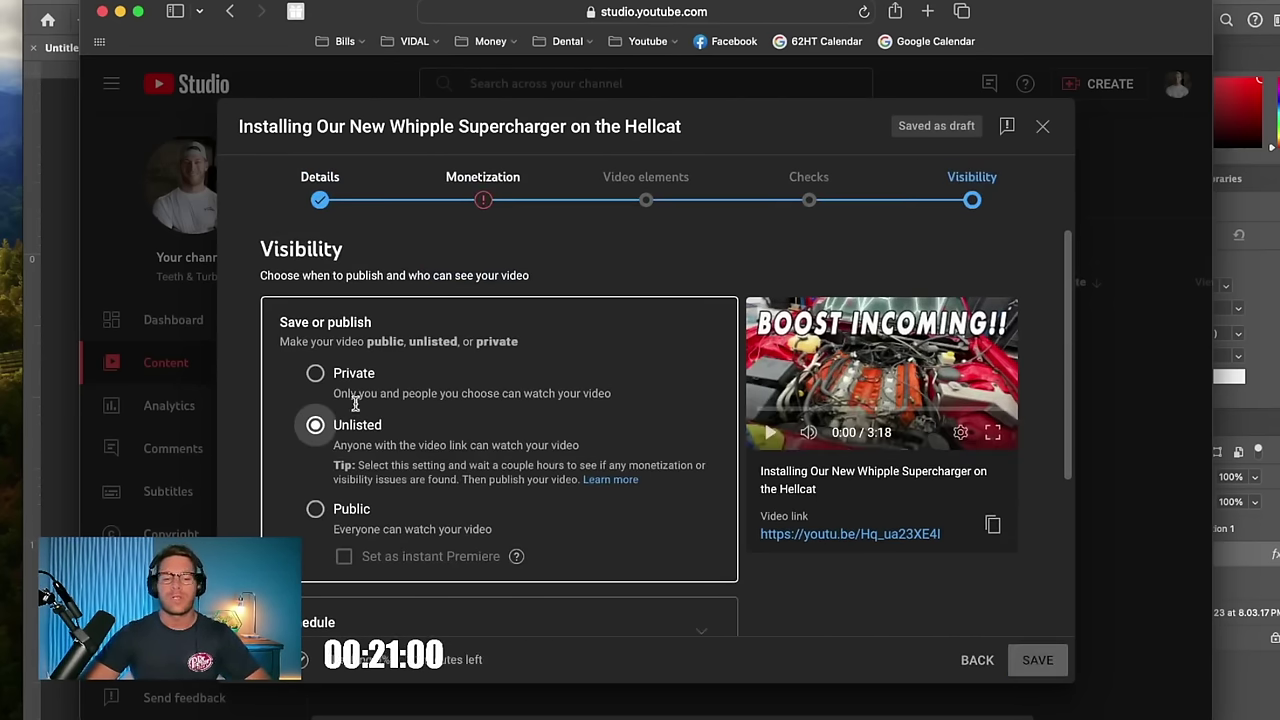